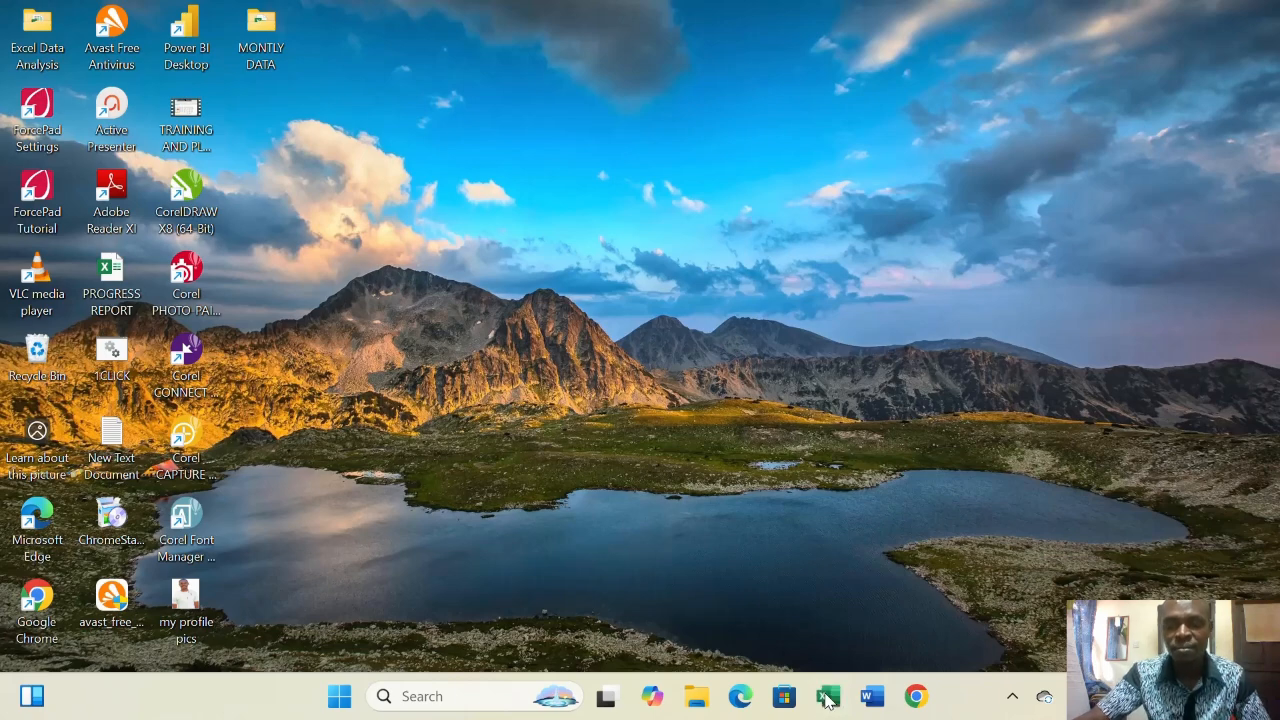
- Cut the SEPTEMBER 2021 workbook out of the MONTLY DATA folder
double_click(278, 30)
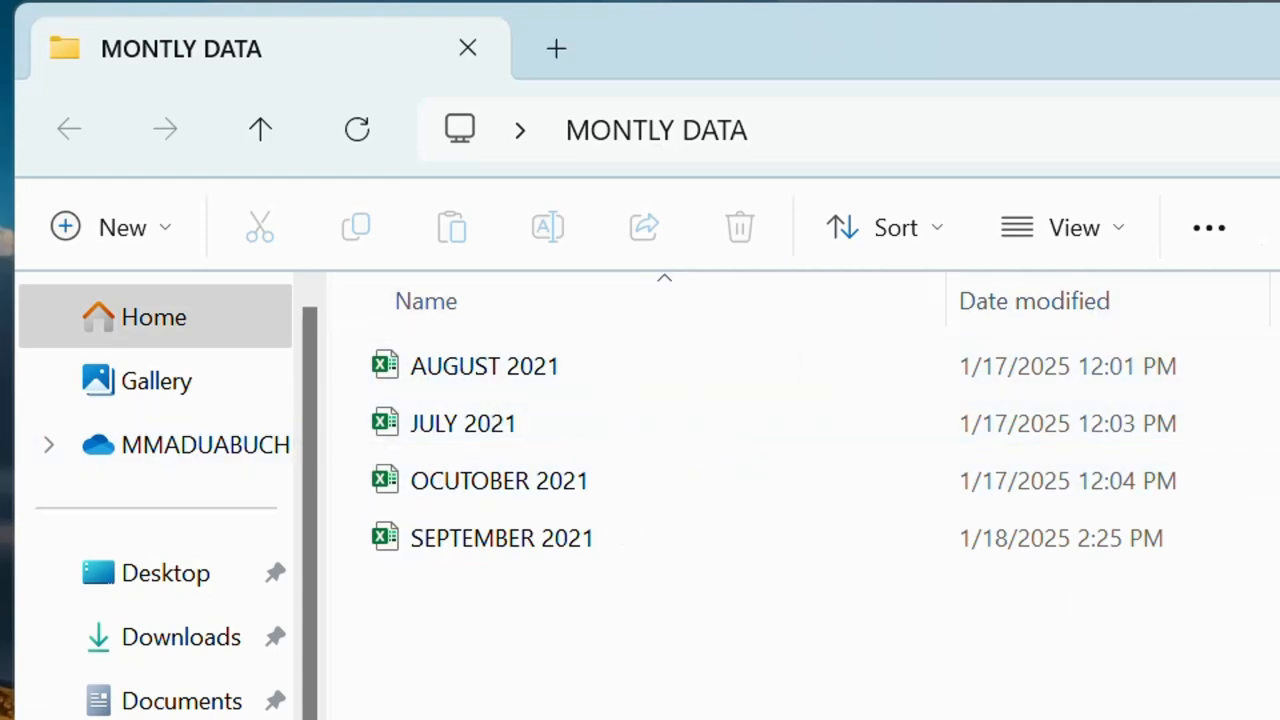
left_click(568, 536)
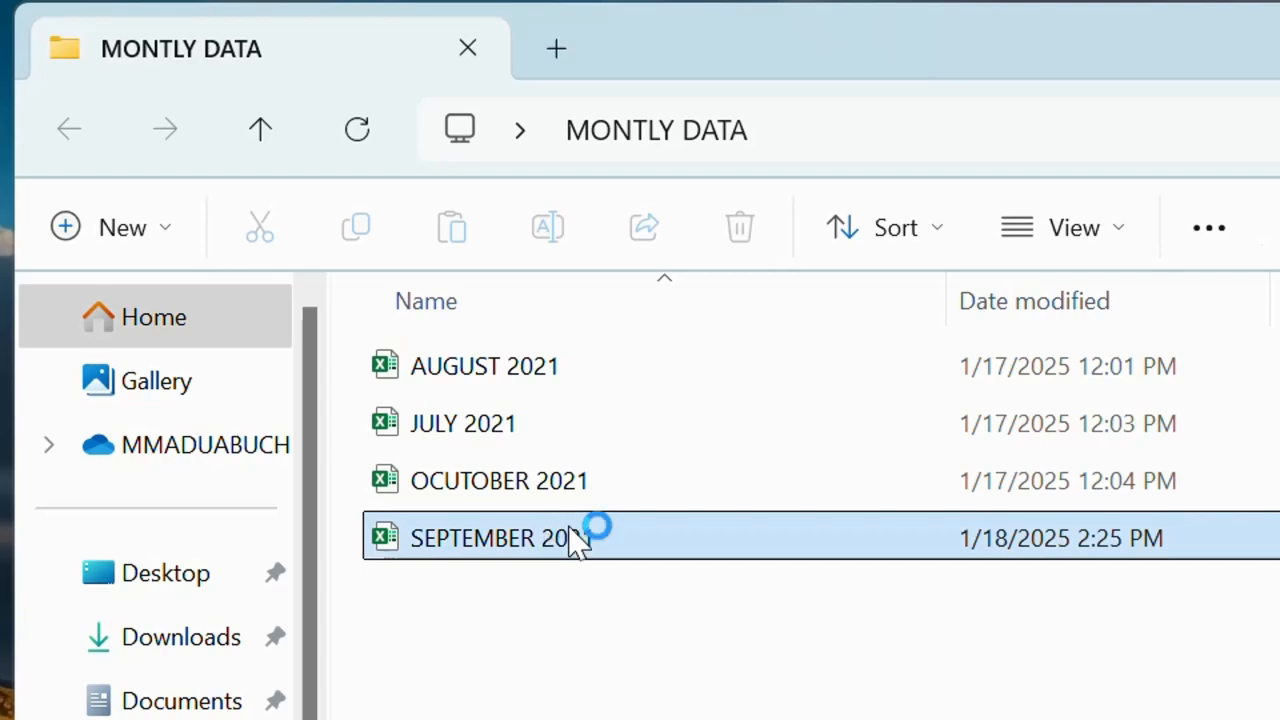
right_click(580, 538)
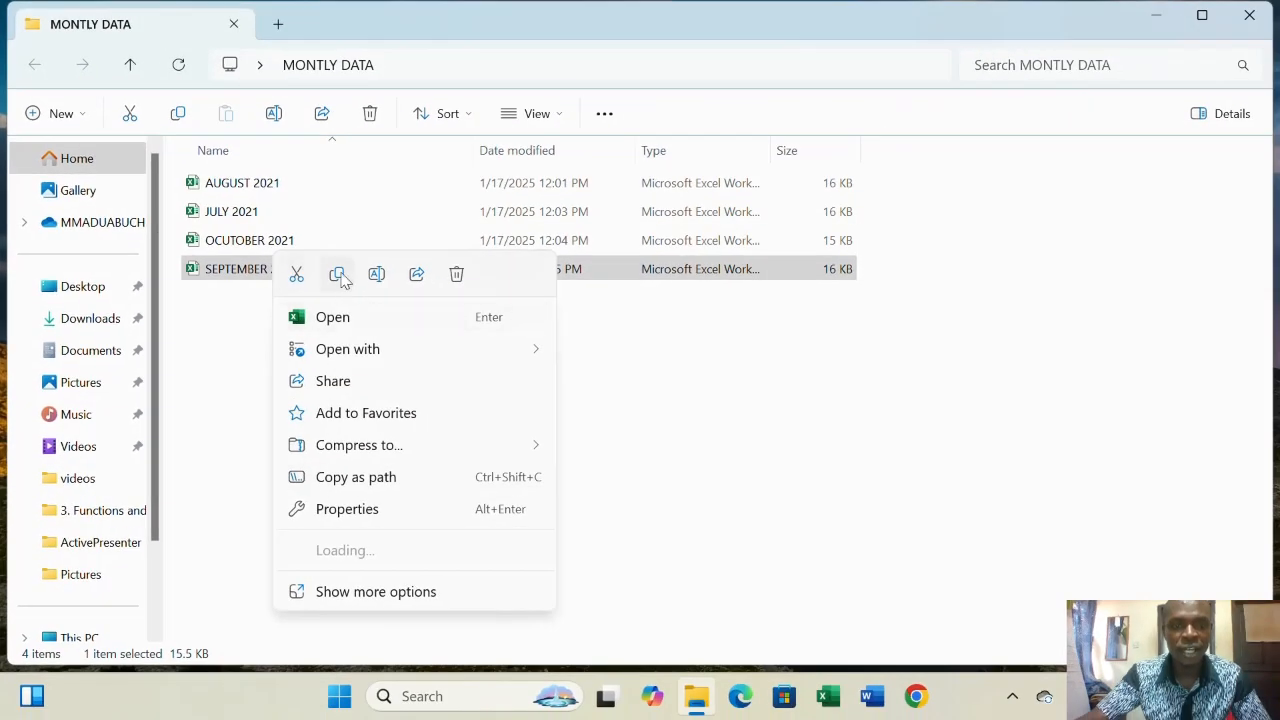
left_click(338, 275)
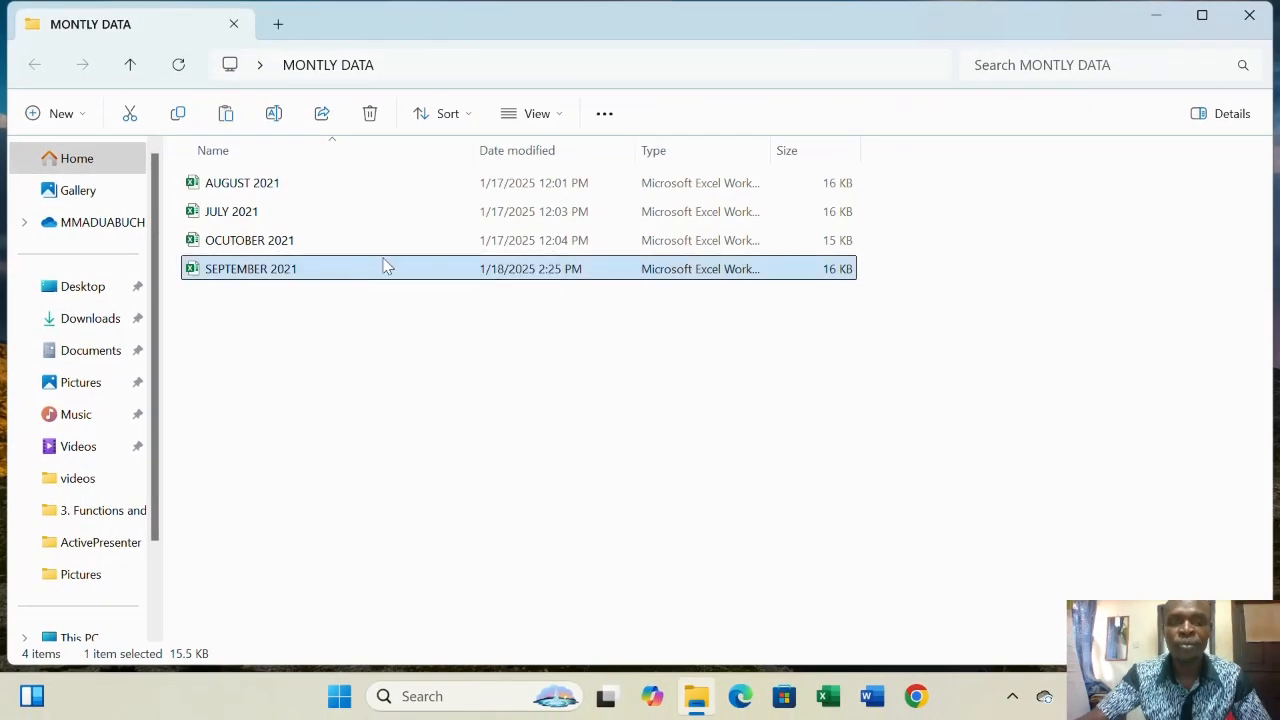
right_click(289, 274)
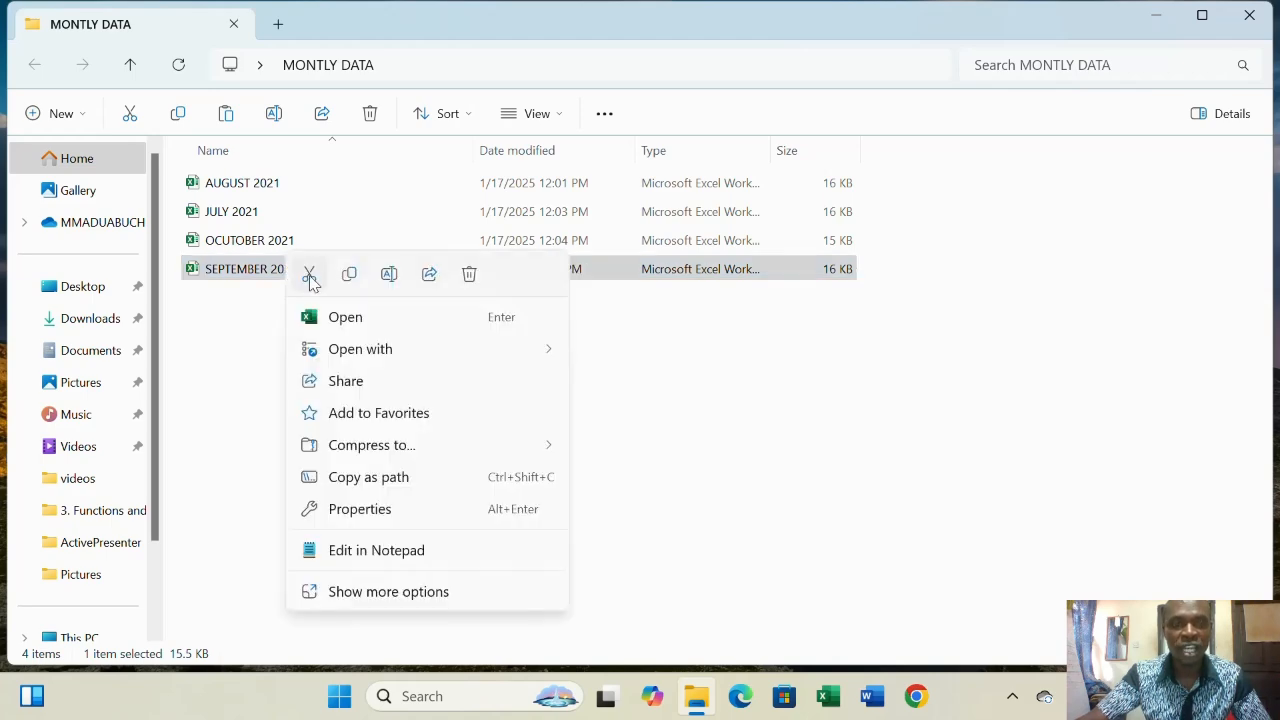
left_click(310, 276)
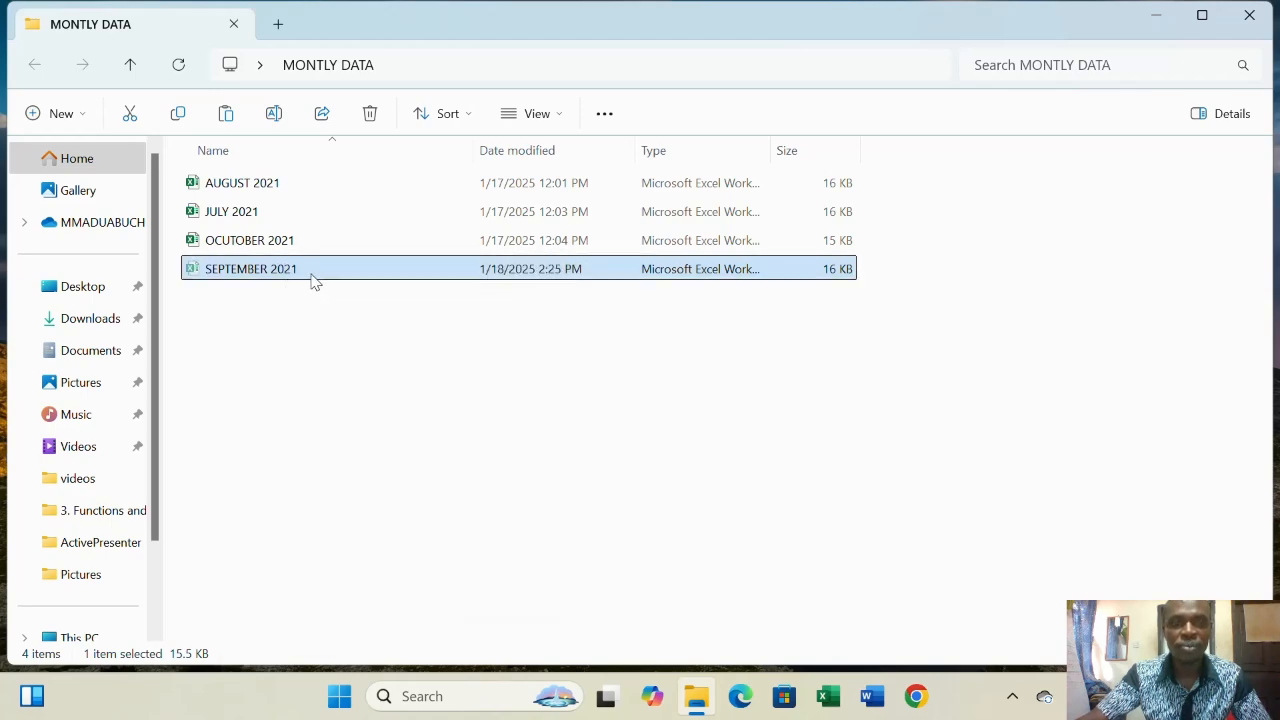
- Paste the SEPTEMBER 2021 workbook onto the desktop and launch Excel
left_click(1155, 16)
right_click(580, 78)
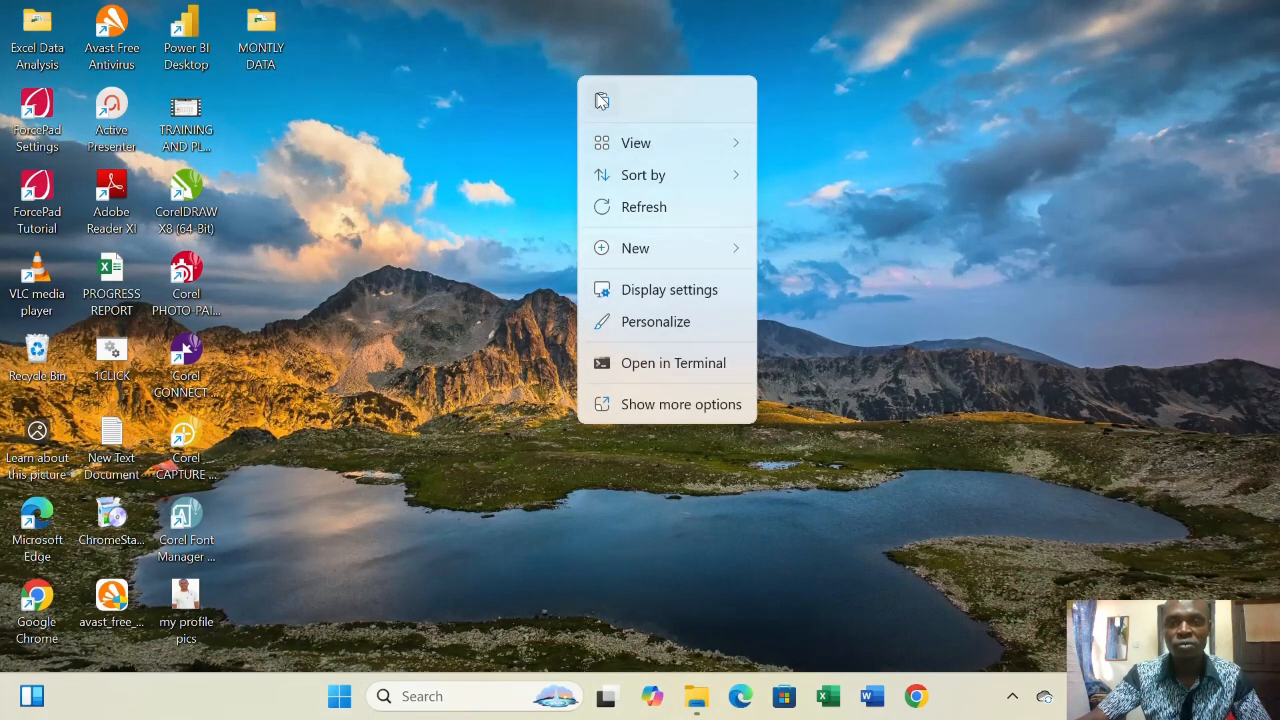
left_click(601, 101)
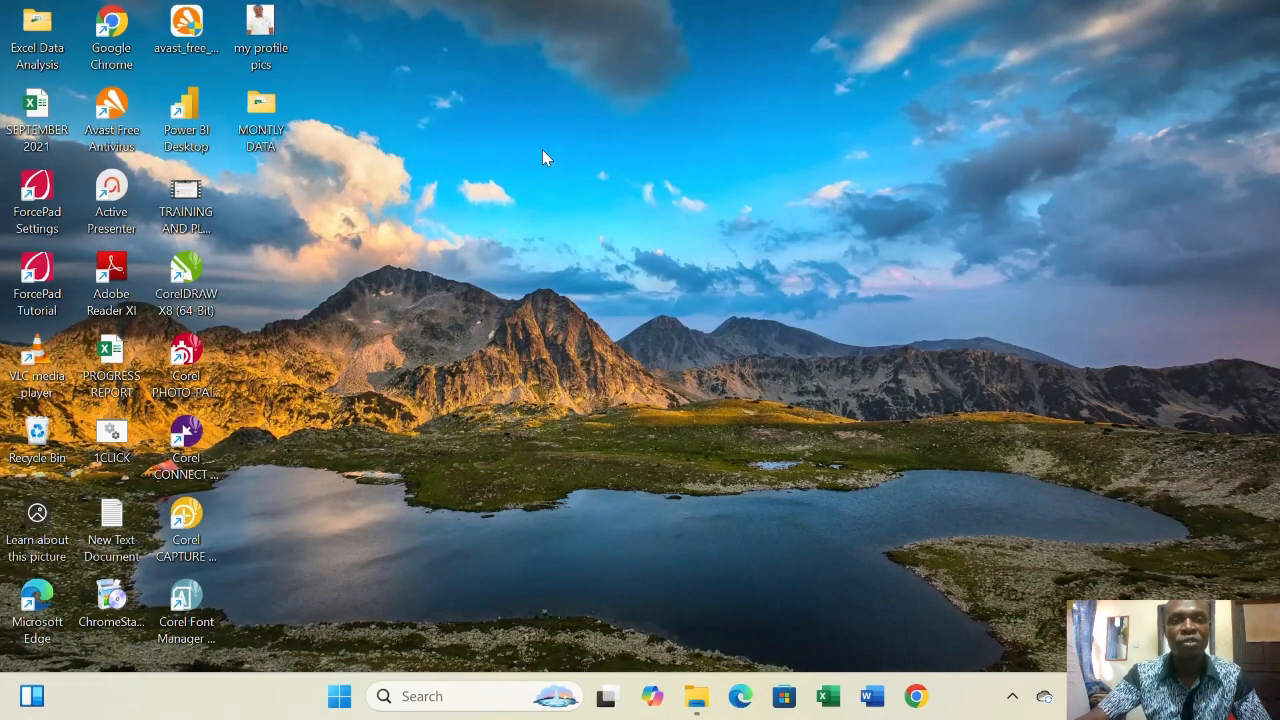
left_click(832, 704)
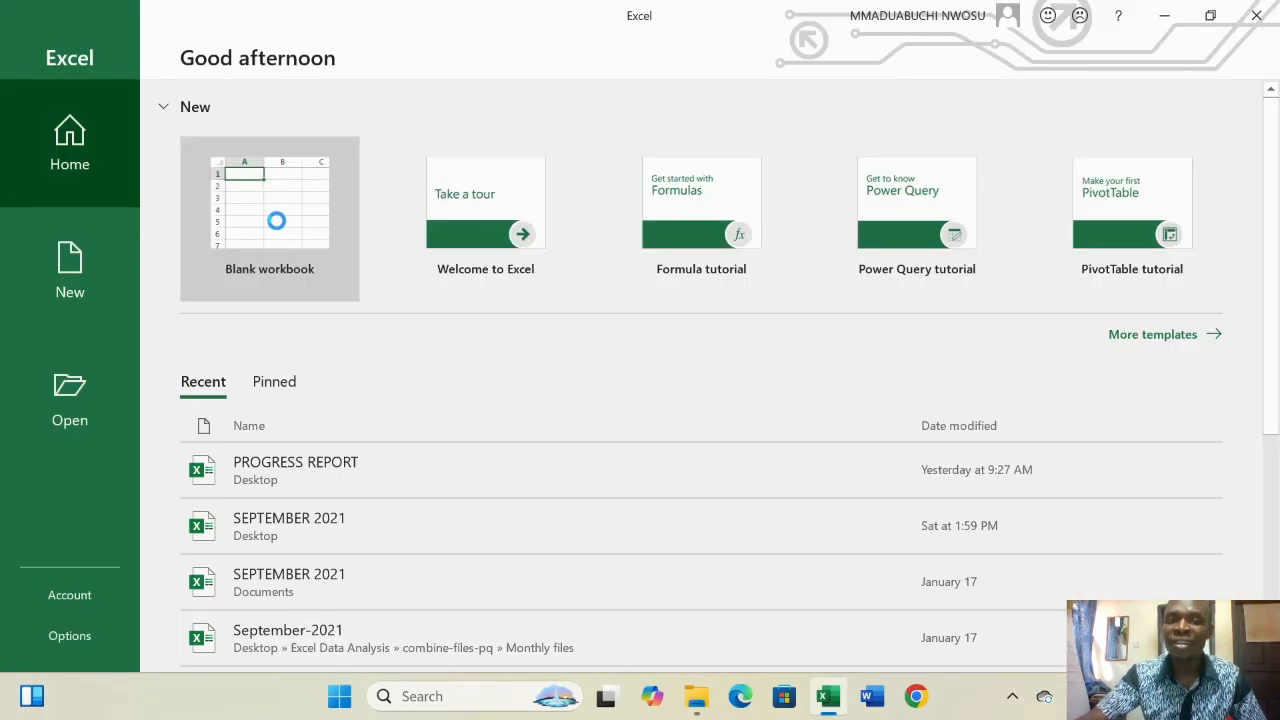
- Create a blank workbook and start a New Query From File > From Folder
left_click(276, 220)
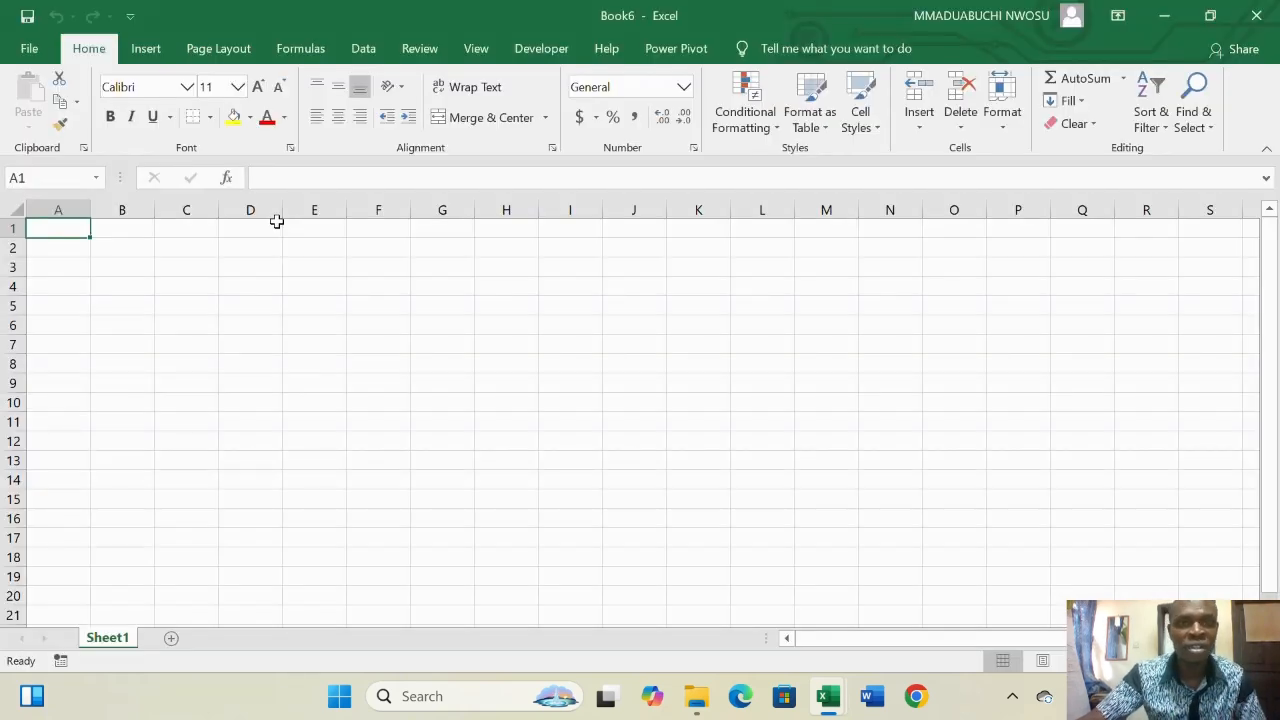
left_click(364, 48)
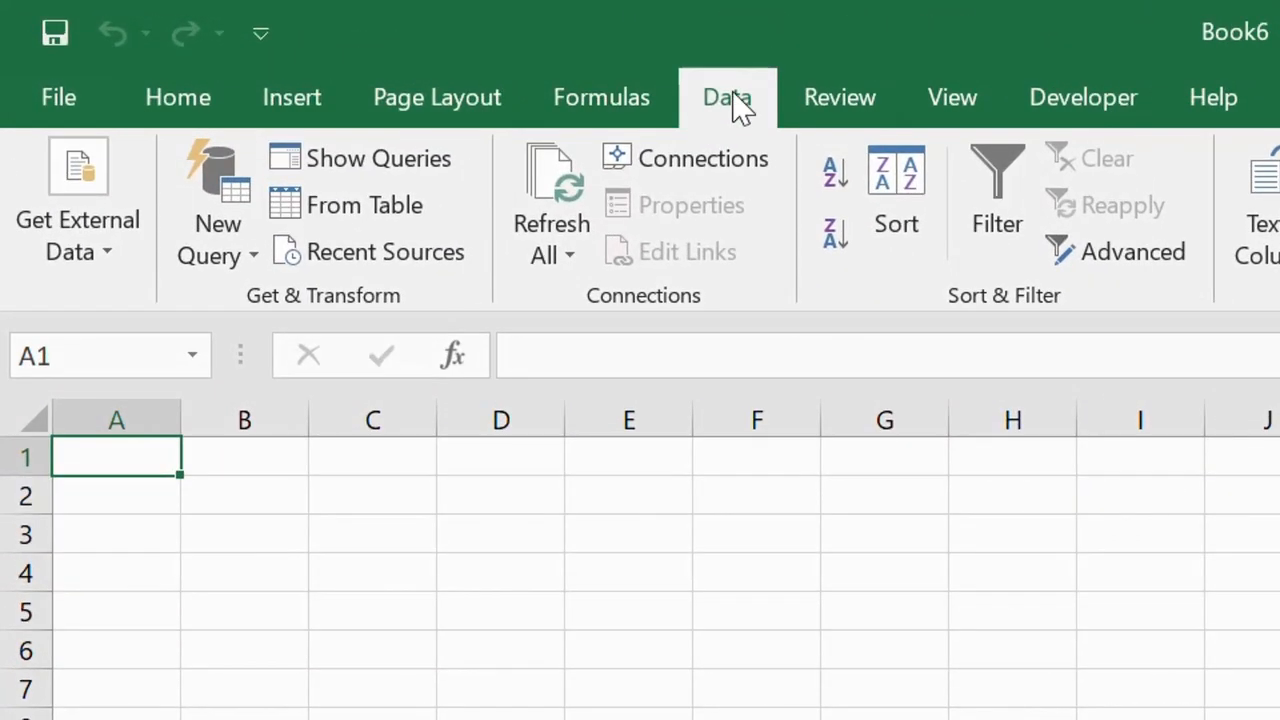
left_click(255, 255)
mouse_move(348, 330)
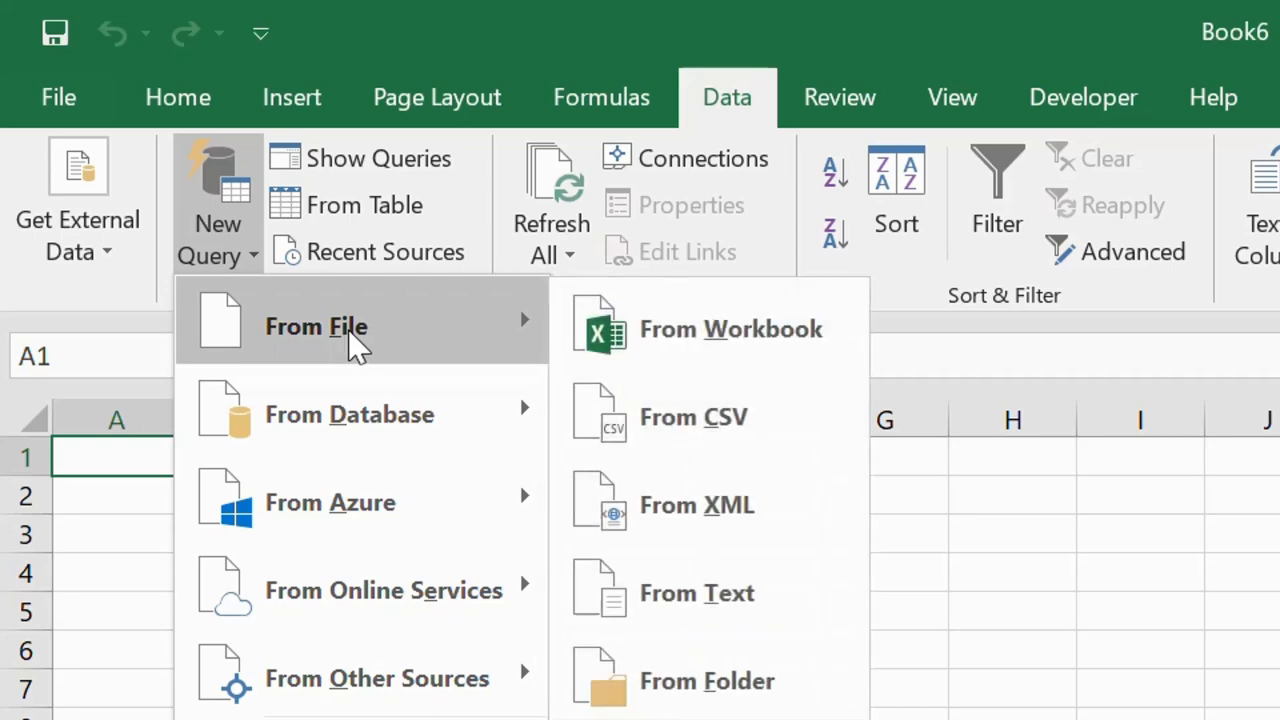
left_click(696, 682)
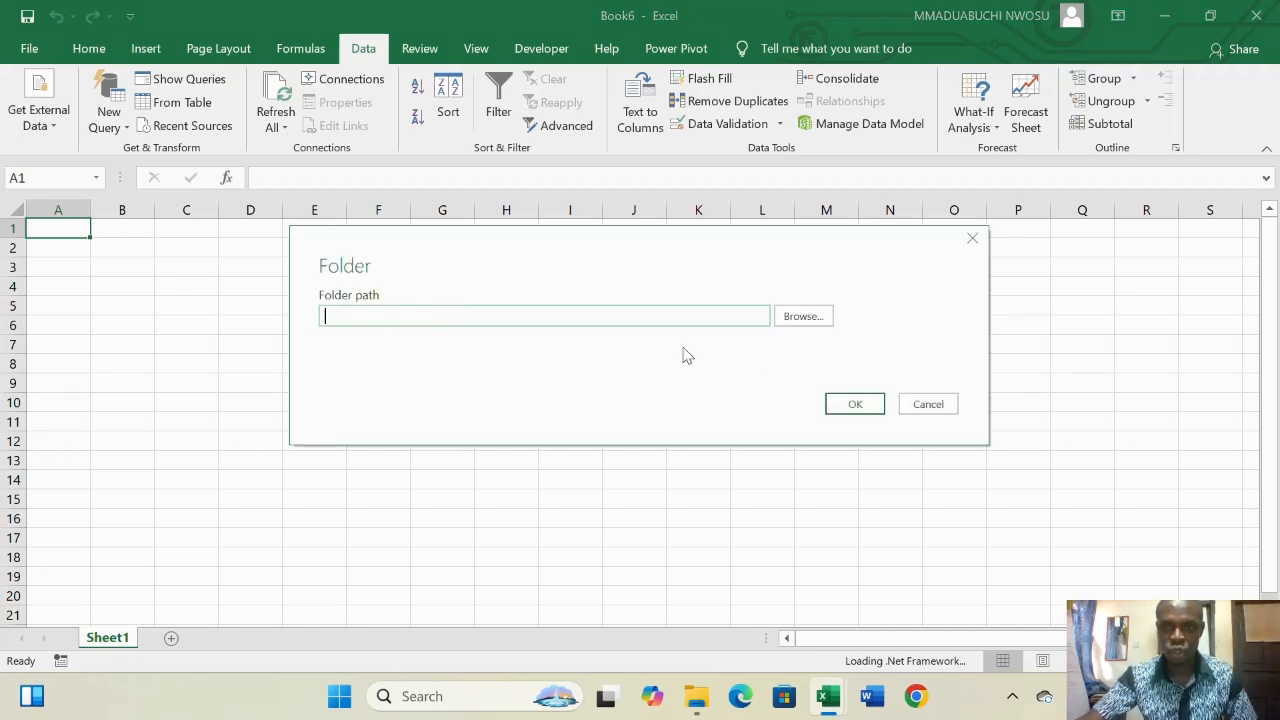
- Set the folder path to the Desktop's MONTLY DATA folder and load its file list
left_click(808, 316)
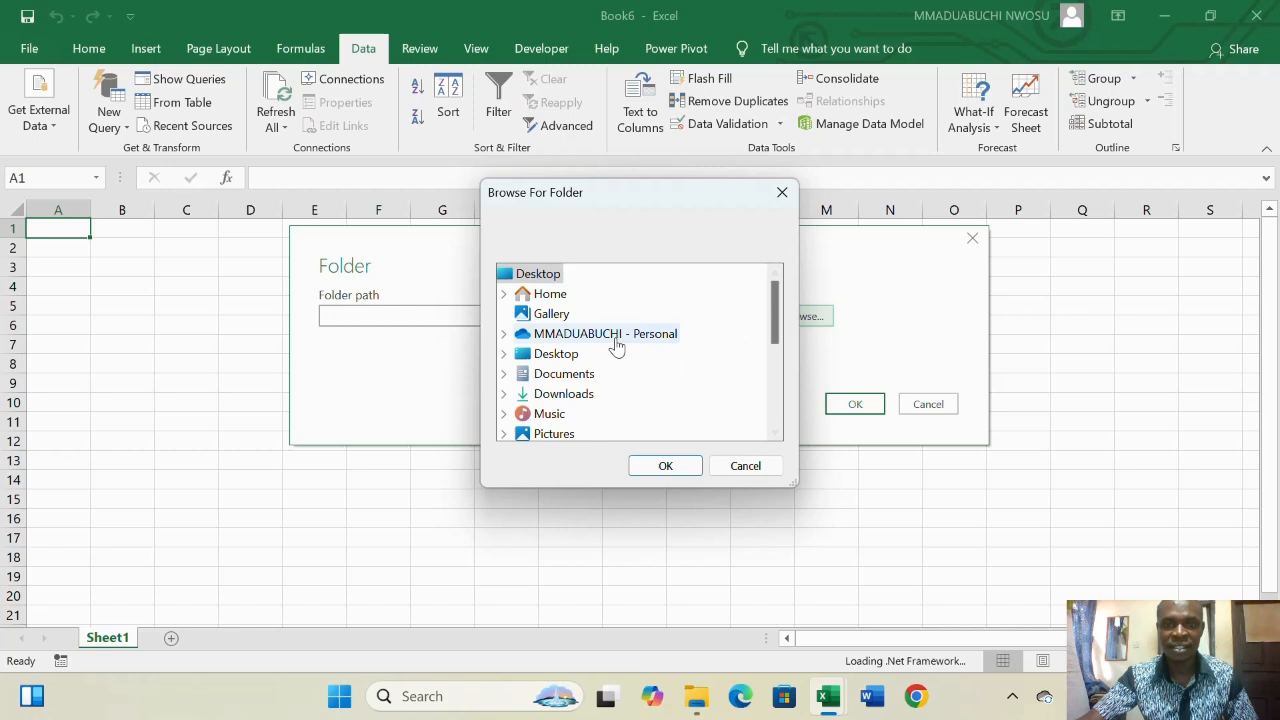
left_click(535, 276)
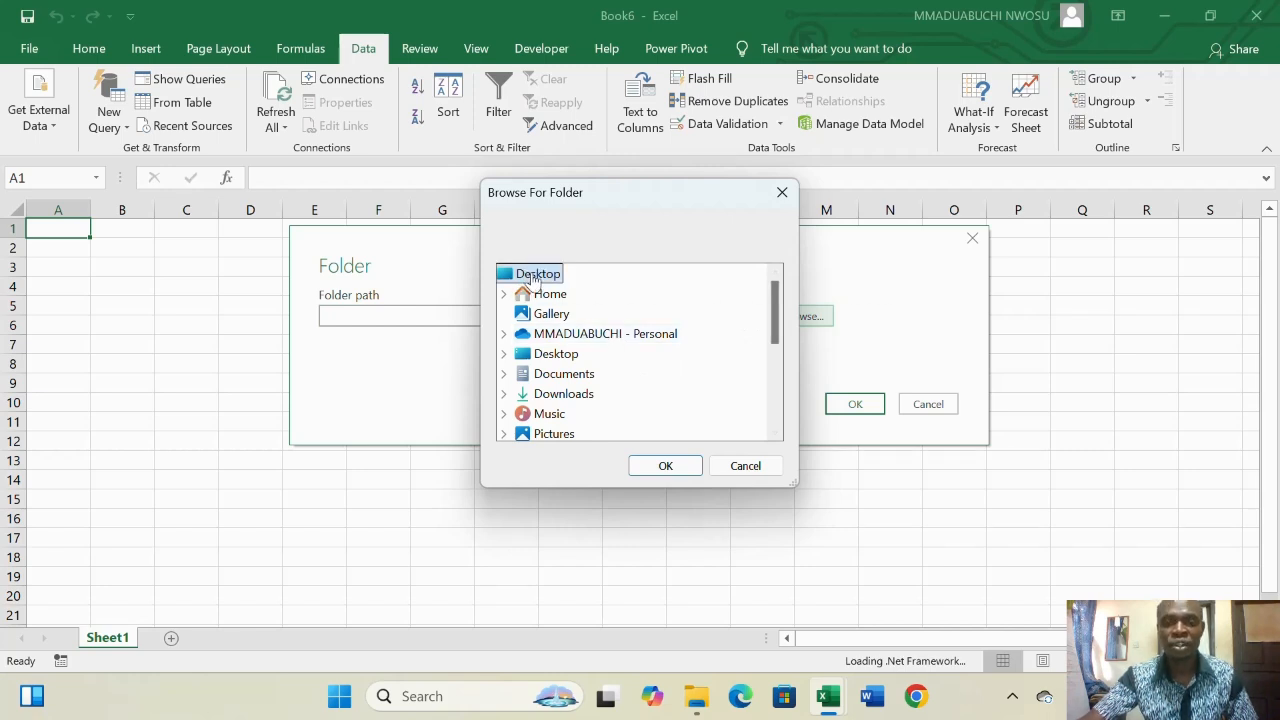
scroll(637, 334, "down", 10)
left_click(590, 418)
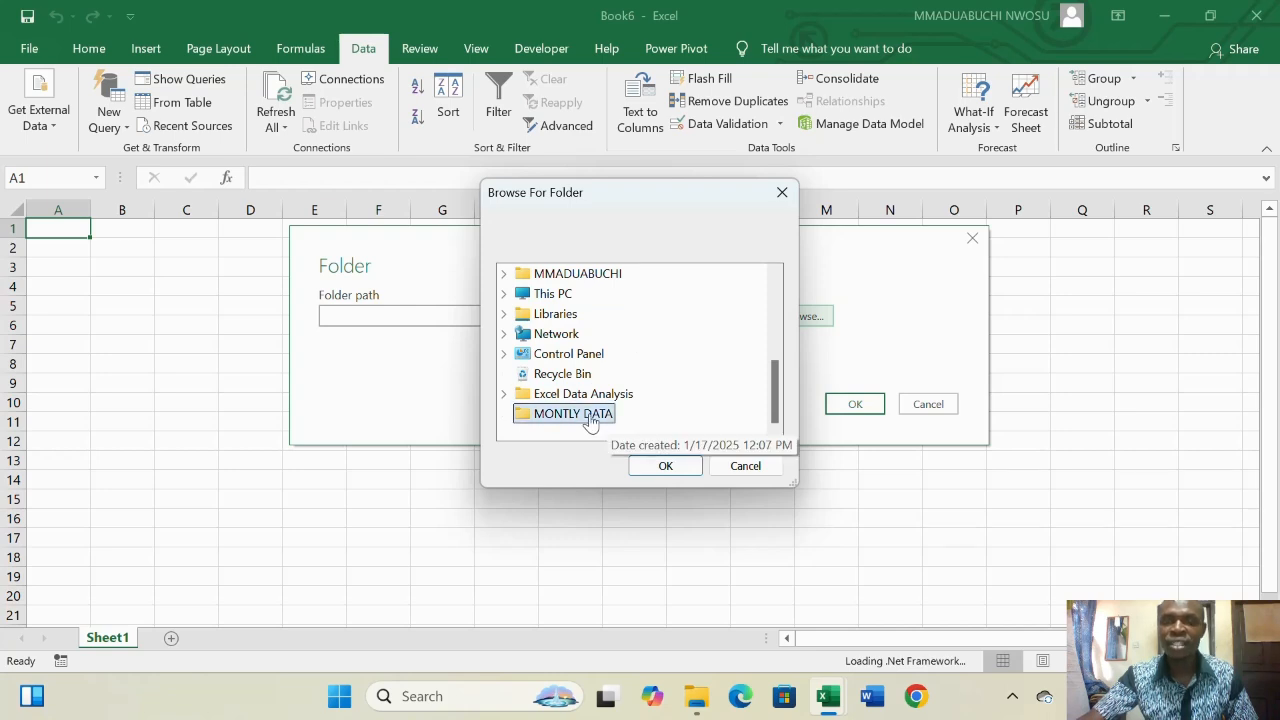
left_click(666, 466)
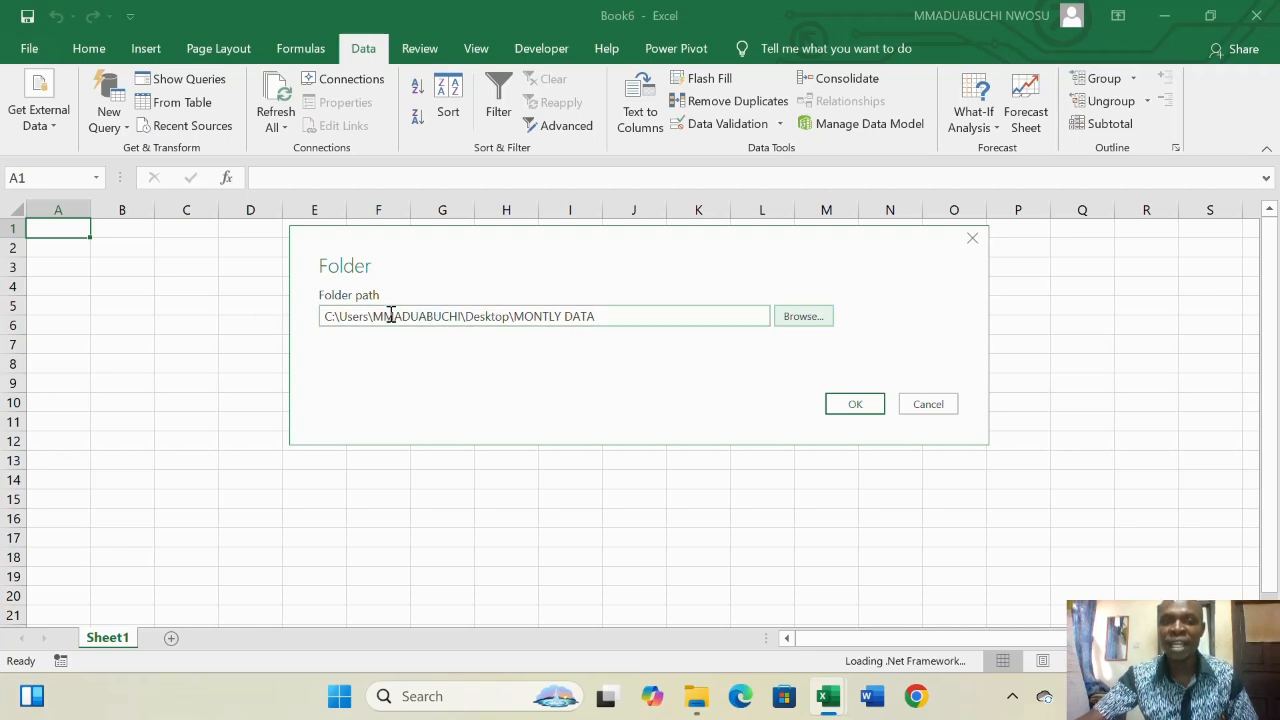
left_click(847, 408)
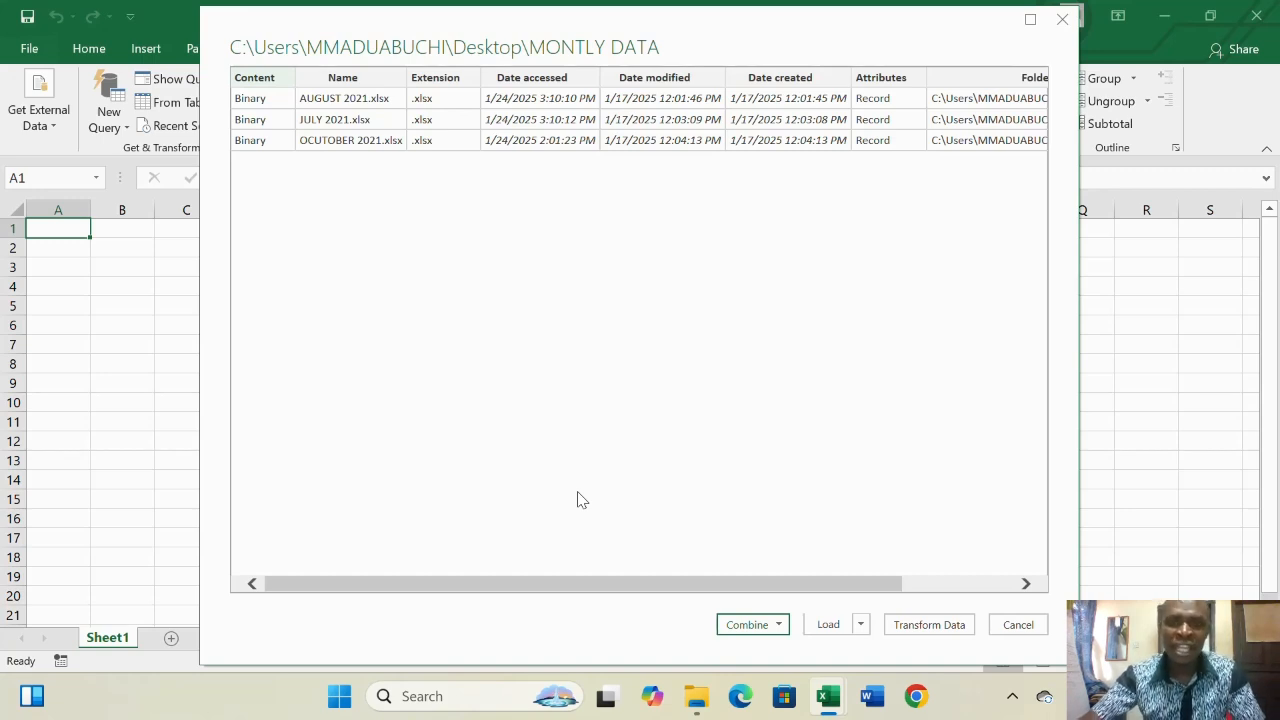
- Choose Combine & Transform Data for the folder's monthly workbooks
left_click(779, 626)
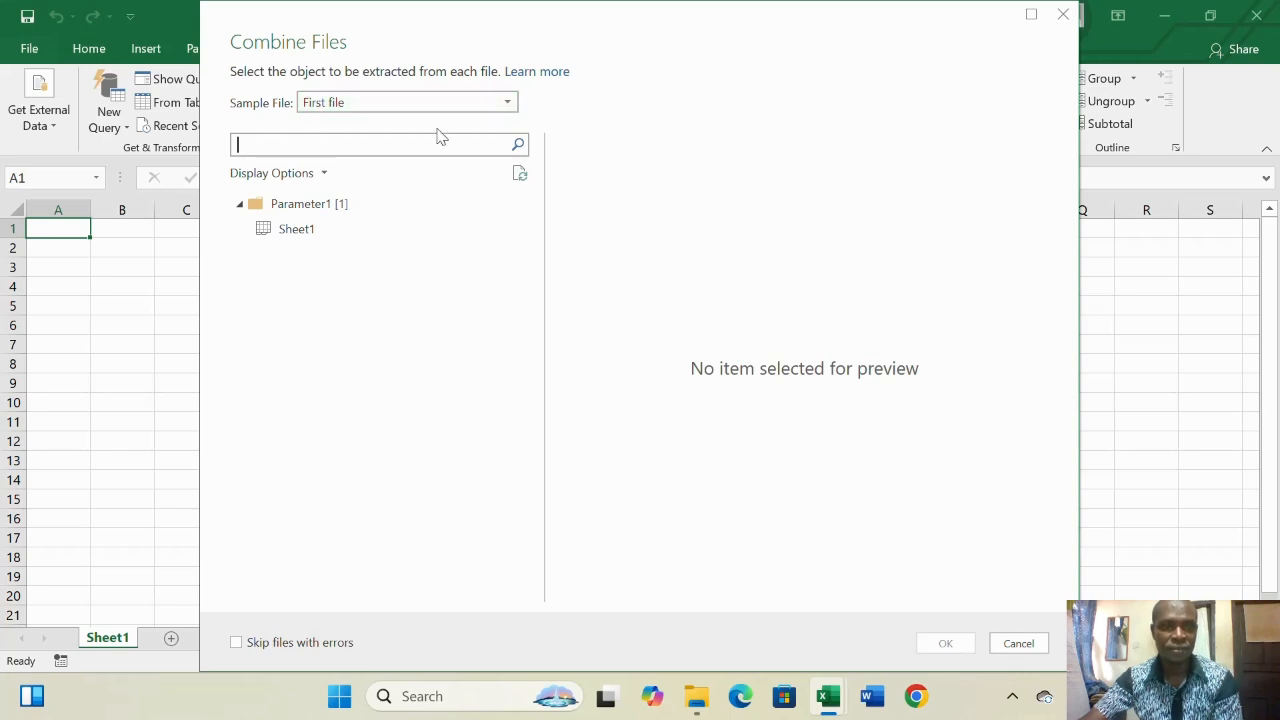
- Combine Sheet1 from all workbooks, using First file as the sample file
left_click(303, 235)
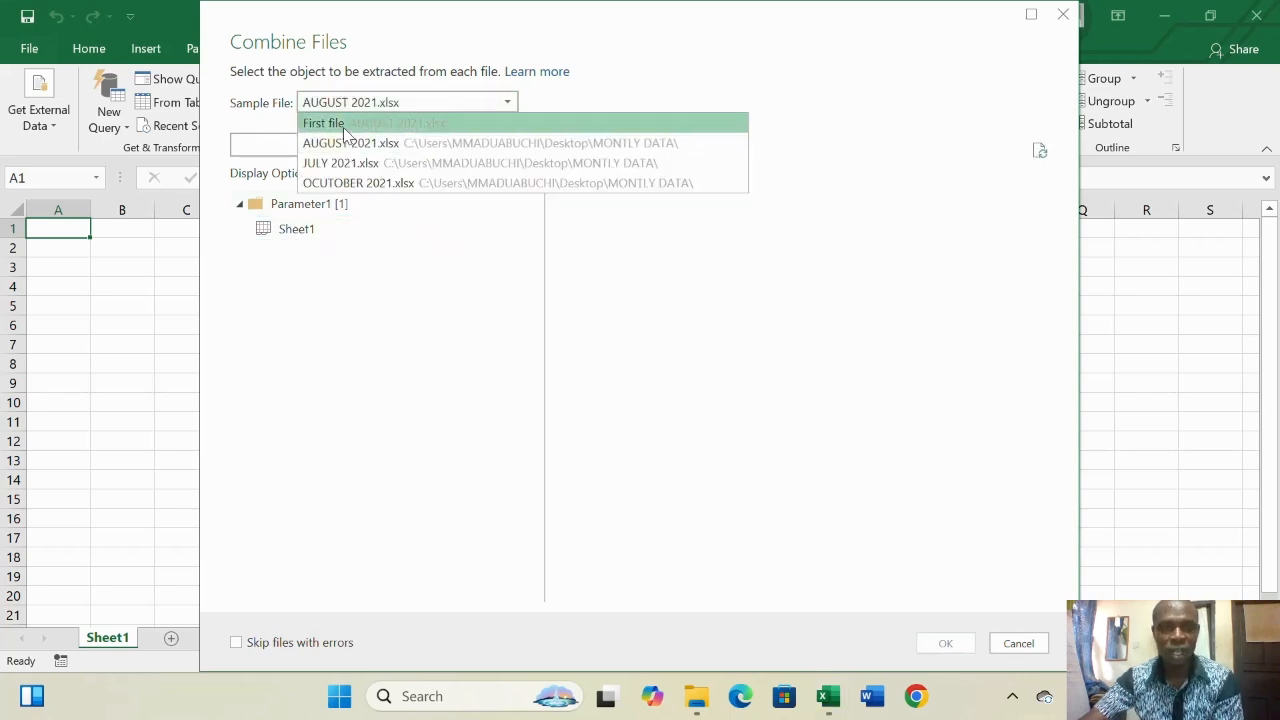
left_click(344, 125)
left_click(305, 229)
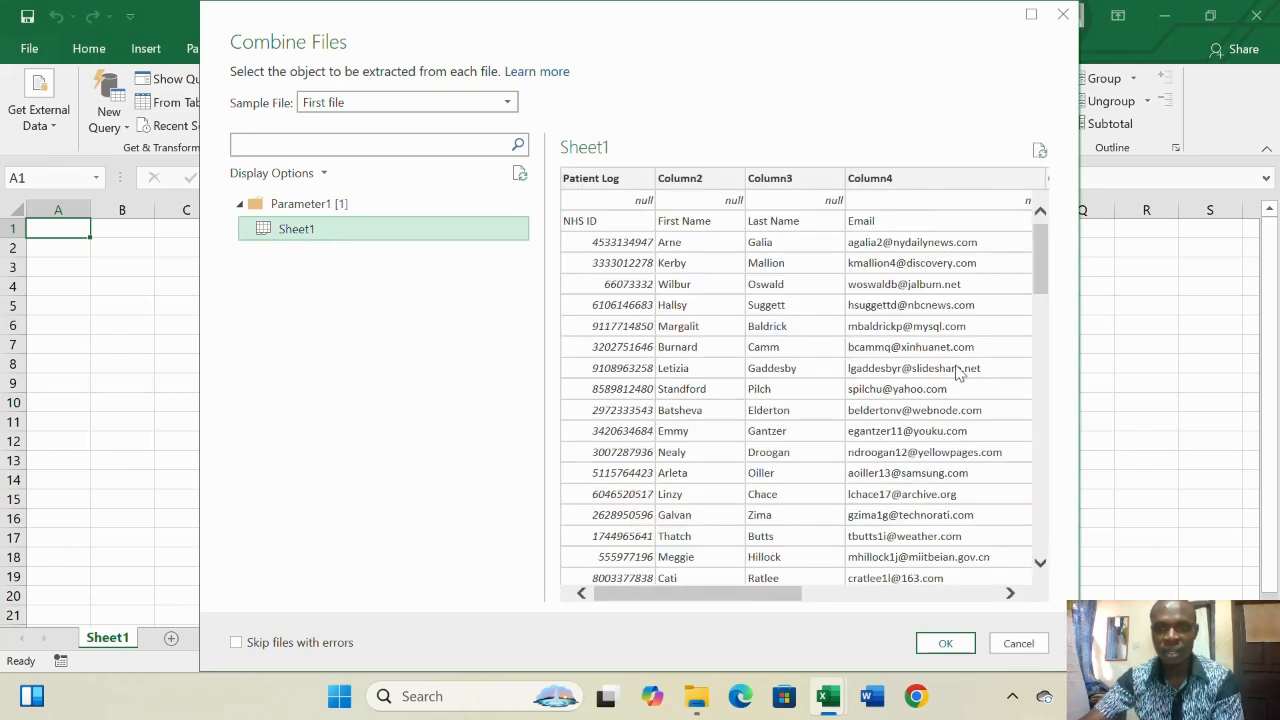
left_click(945, 643)
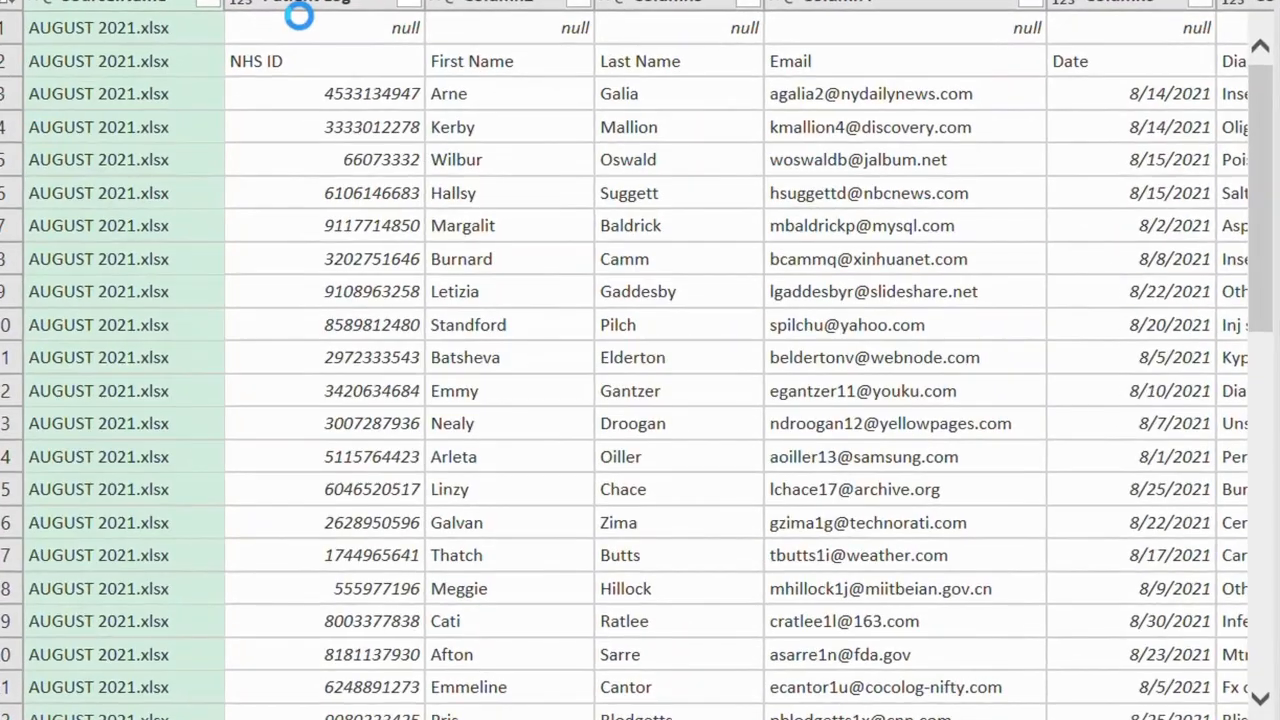
scroll(34, 163, "down", 15)
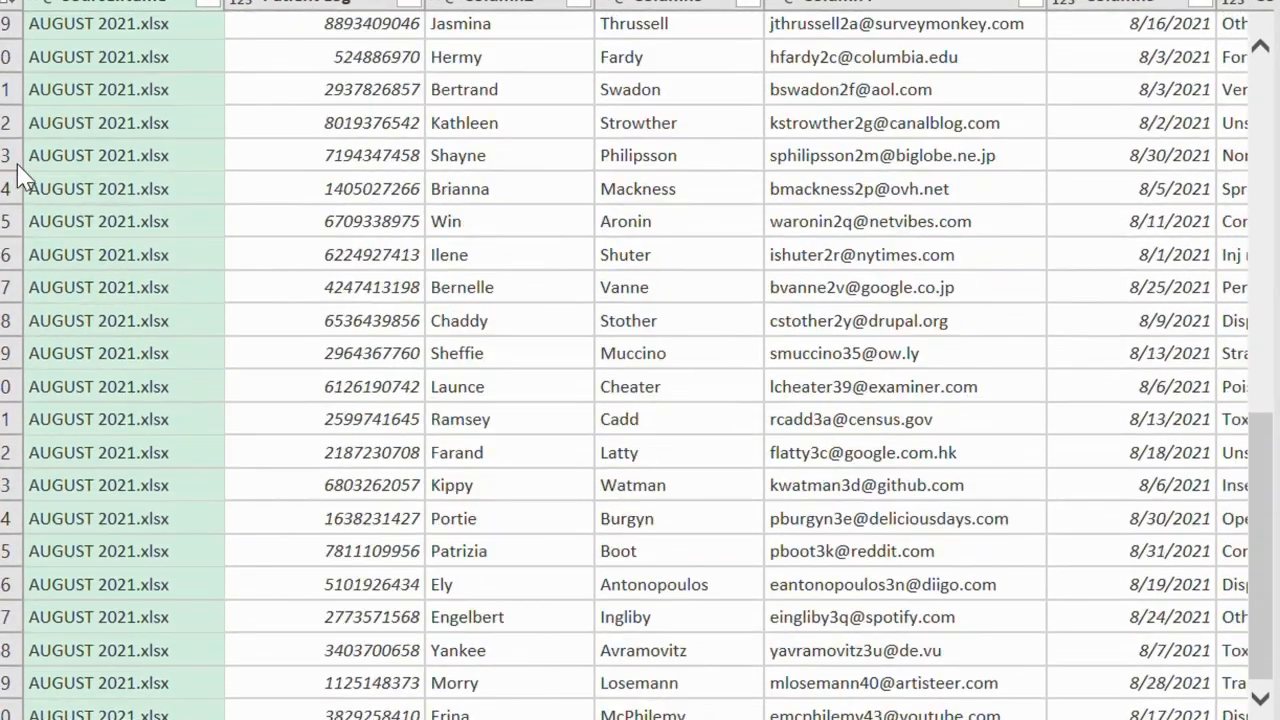
scroll(280, 250, "down", 10)
scroll(280, 250, "down", 10)
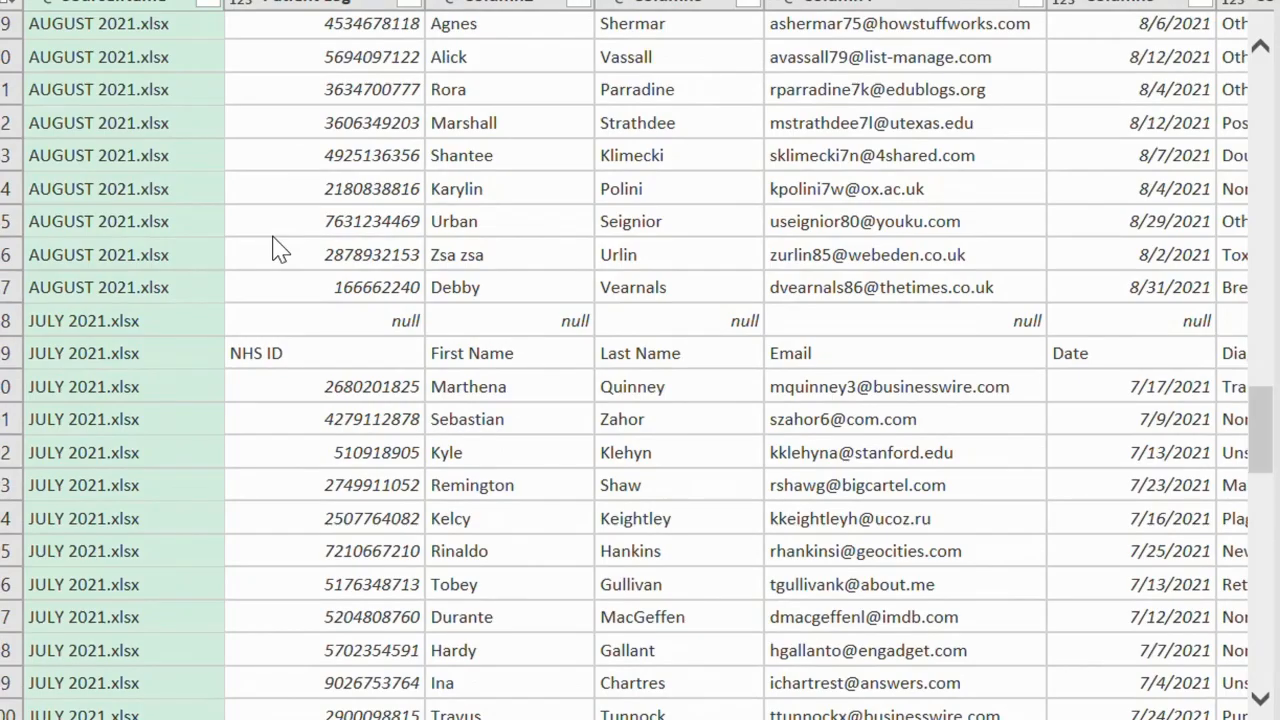
scroll(280, 250, "down", 12)
scroll(280, 250, "down", 20)
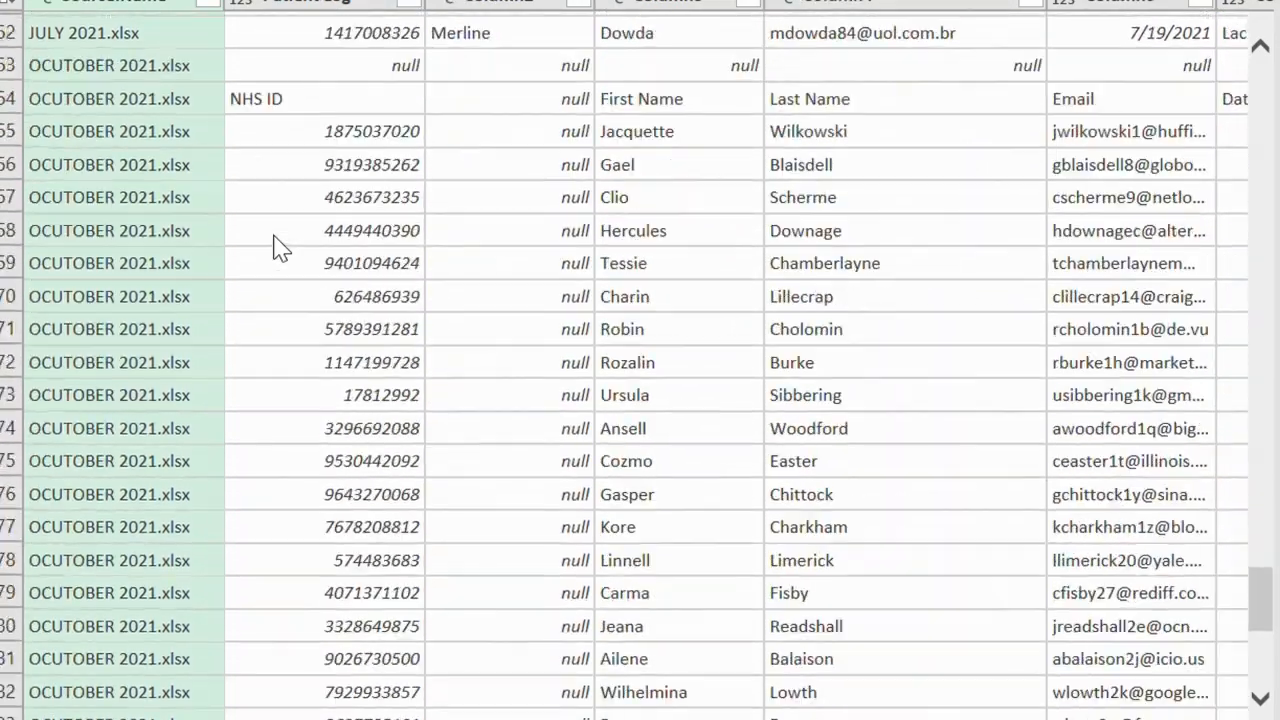
scroll(280, 250, "down", 6)
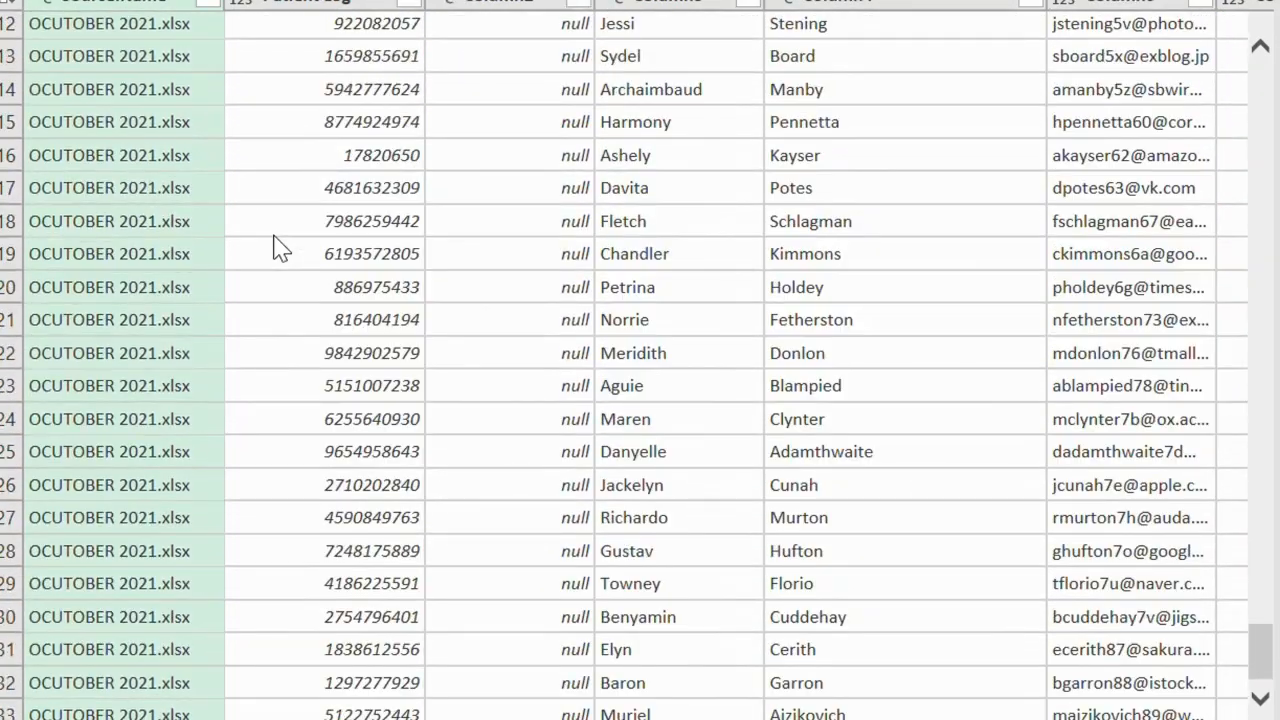
scroll(105, 310, "down", 20)
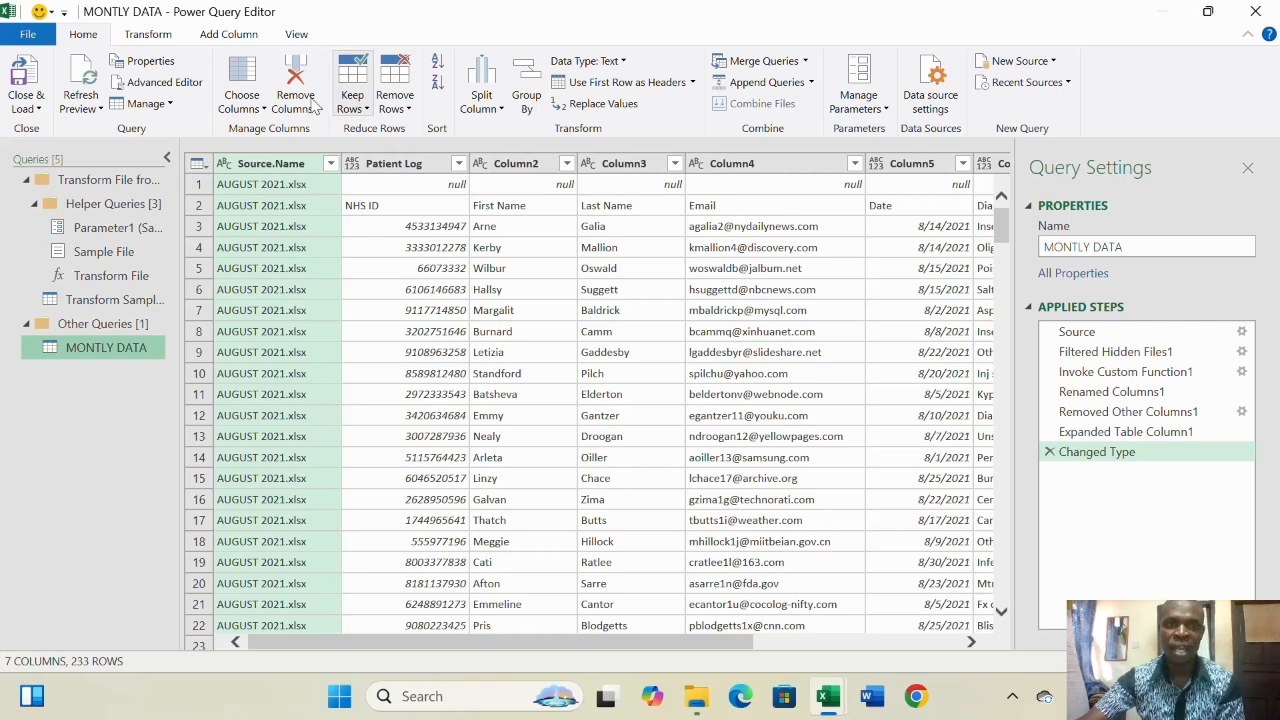
- Remove the Source.Name column and inspect the first row's null values
right_click(278, 168)
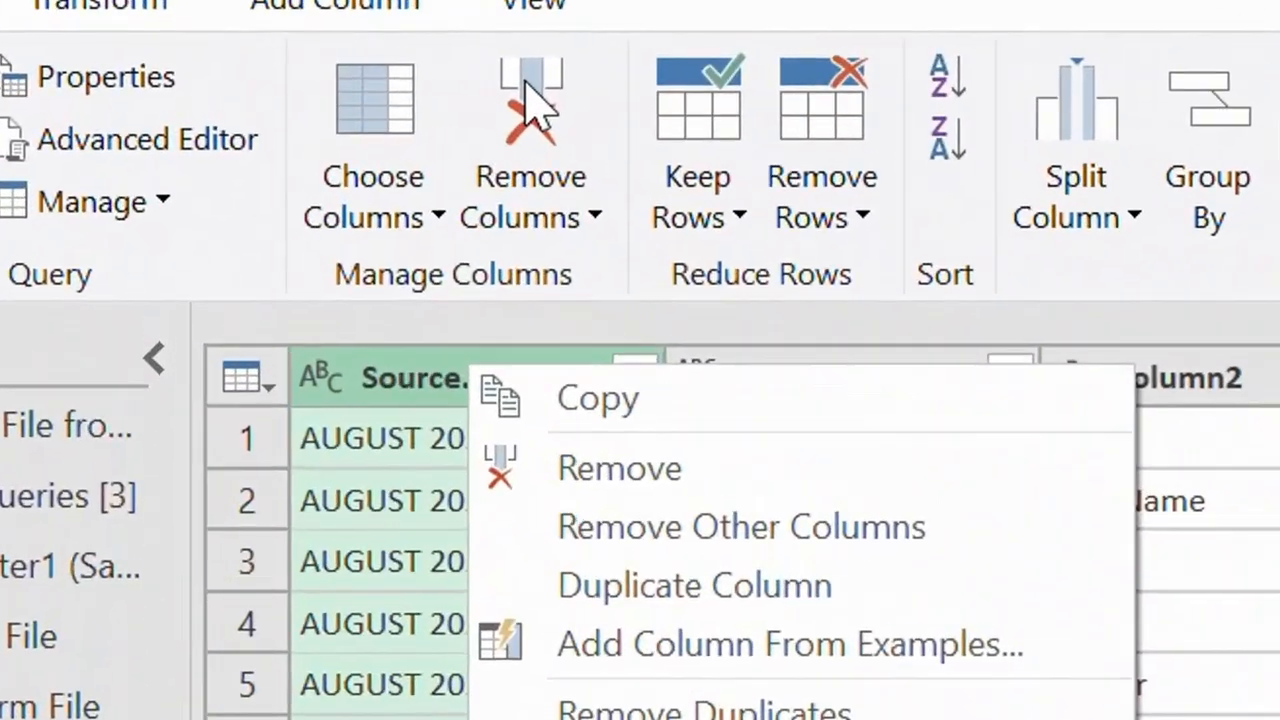
left_click(296, 70)
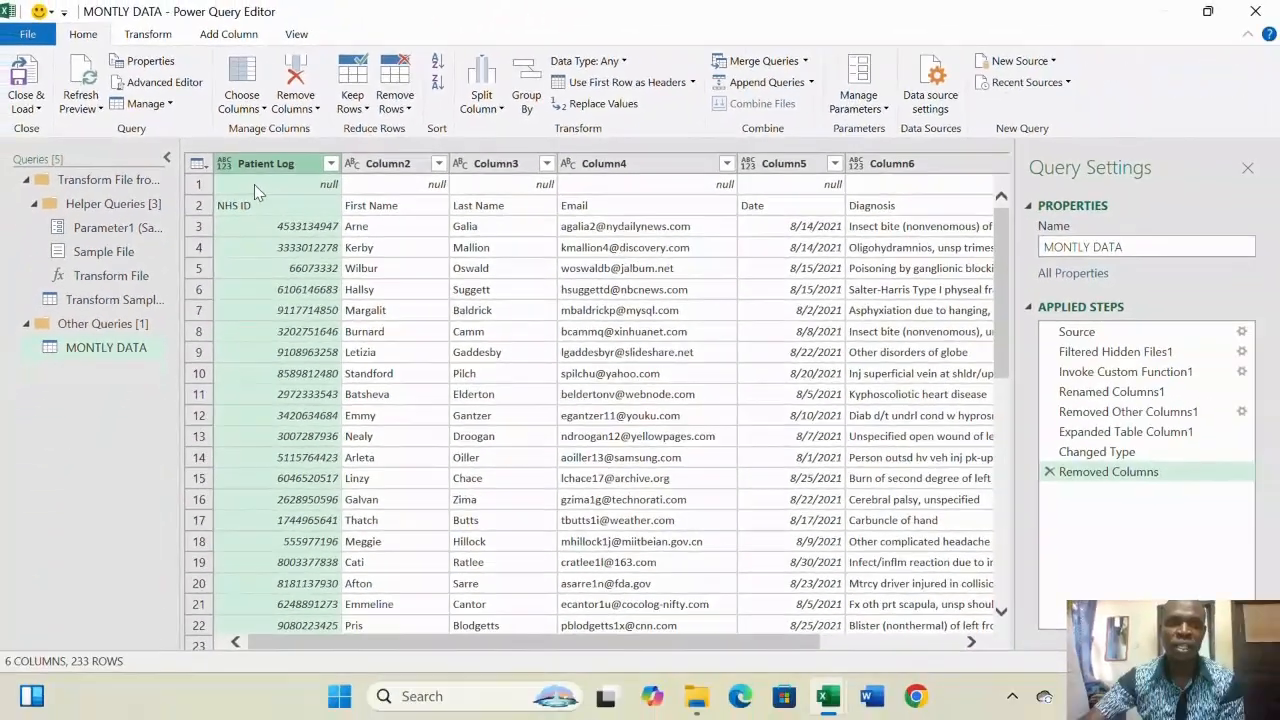
left_click(372, 464)
left_click(201, 184)
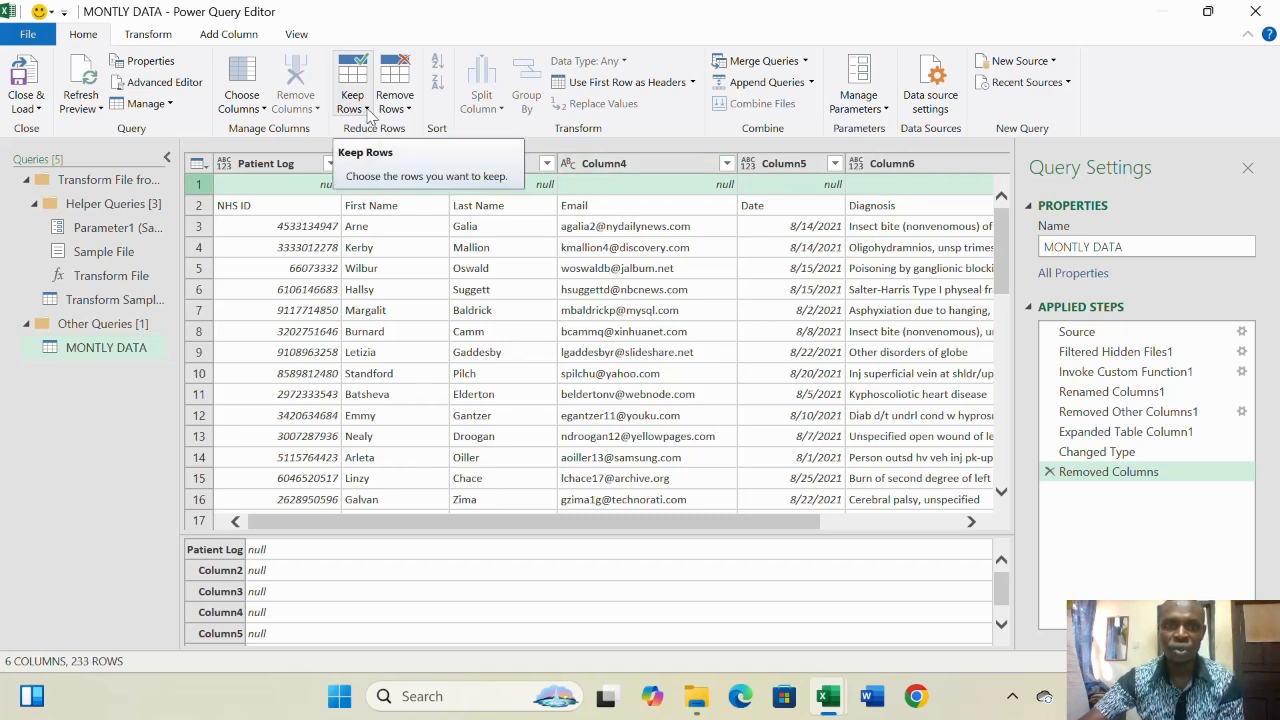
- Remove the top 1 row so the patient-log headers get promoted, then scan the rows
left_click(406, 88)
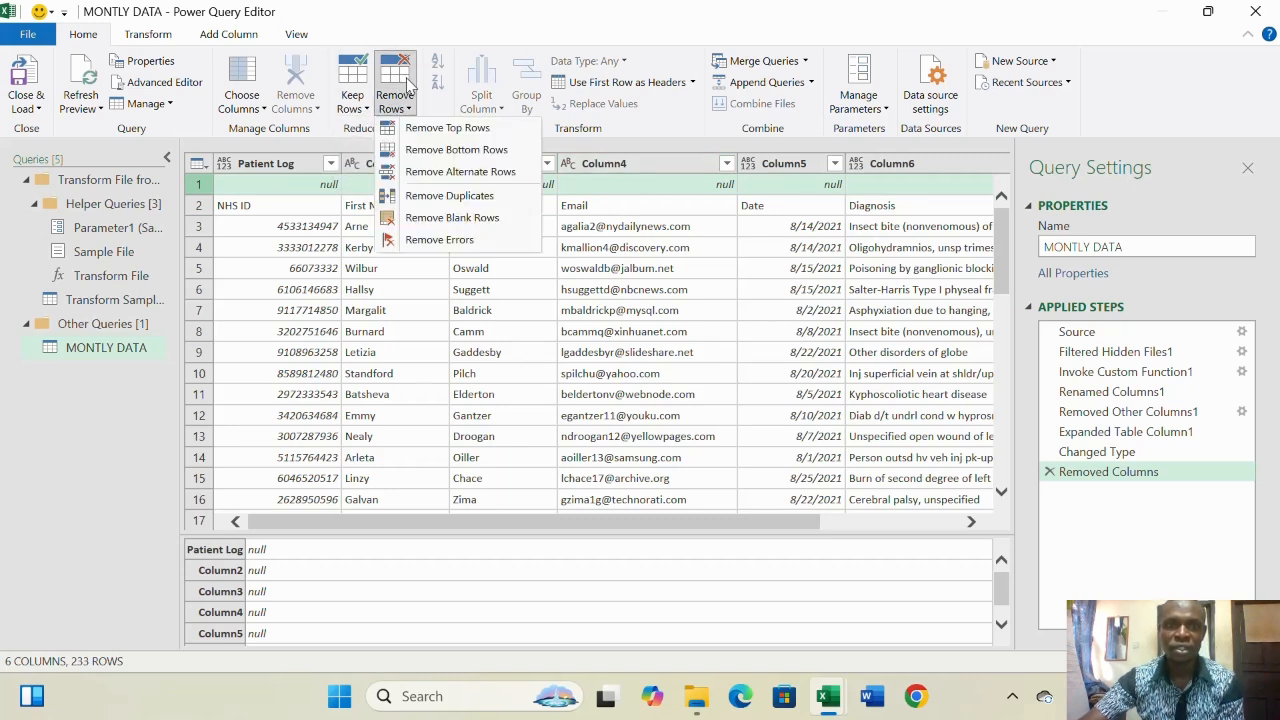
left_click(447, 130)
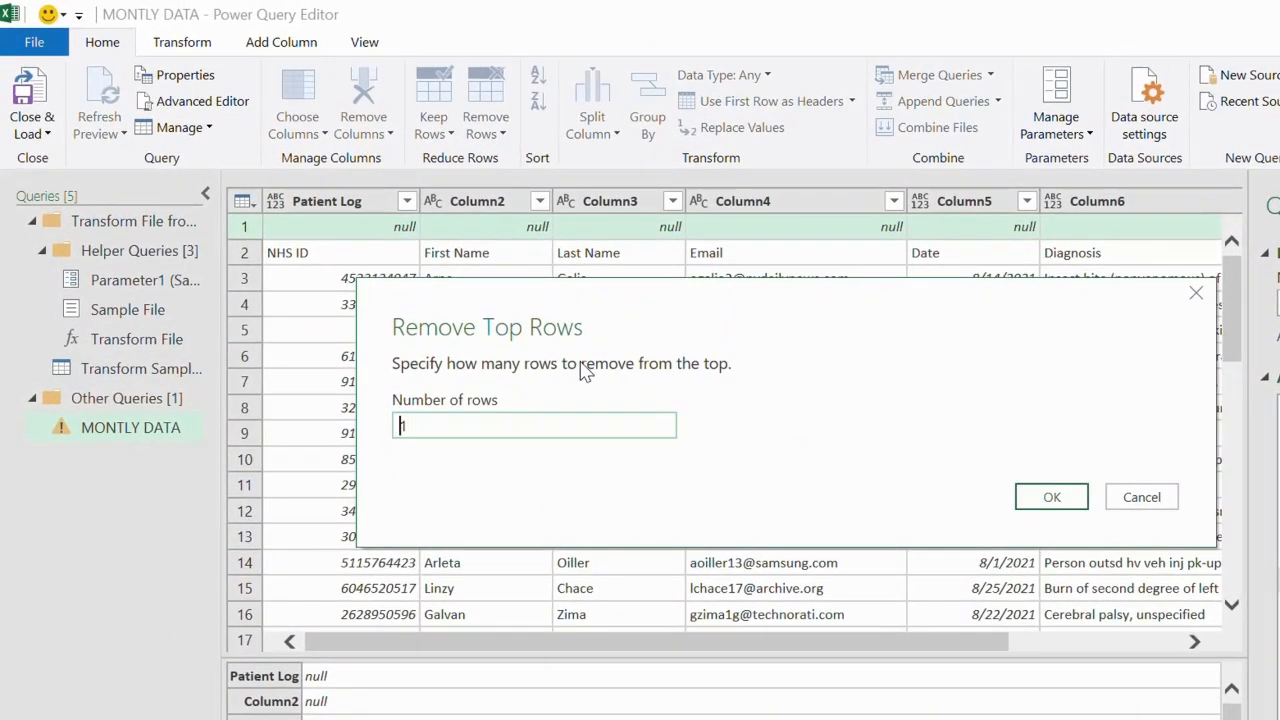
type("1")
left_click(1052, 494)
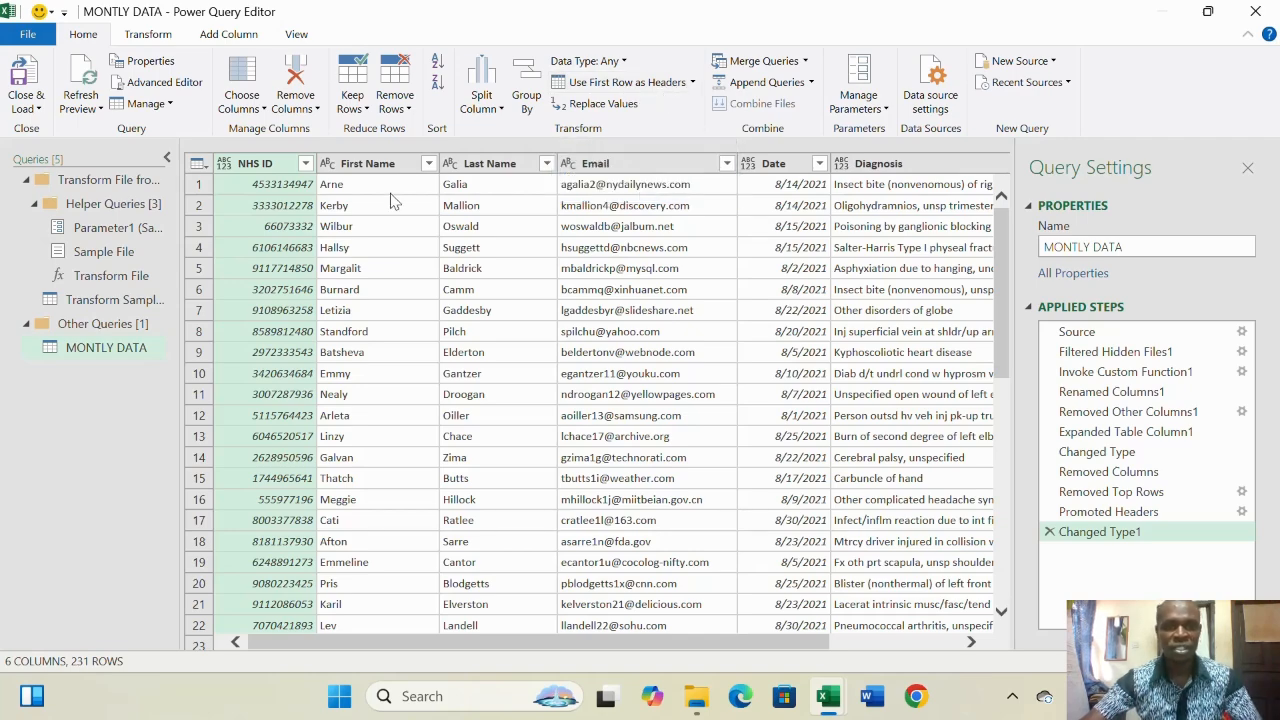
scroll(395, 205, "down", 9)
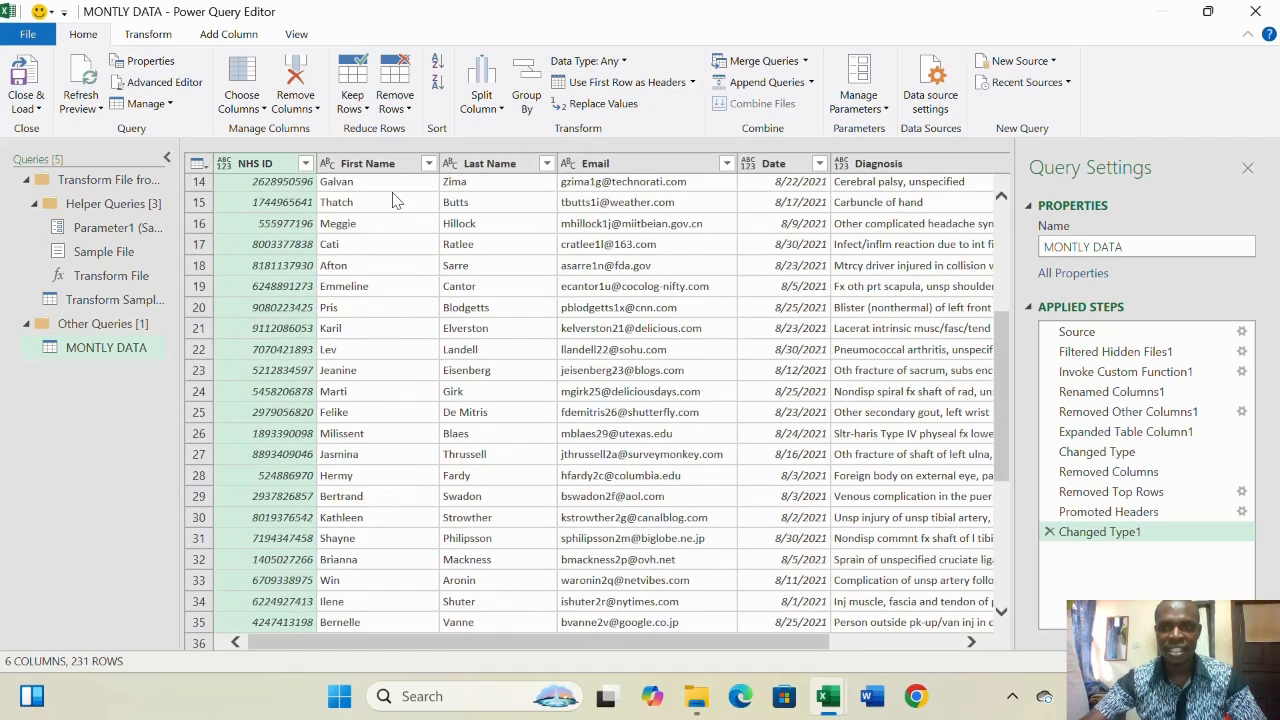
scroll(405, 215, "down", 18)
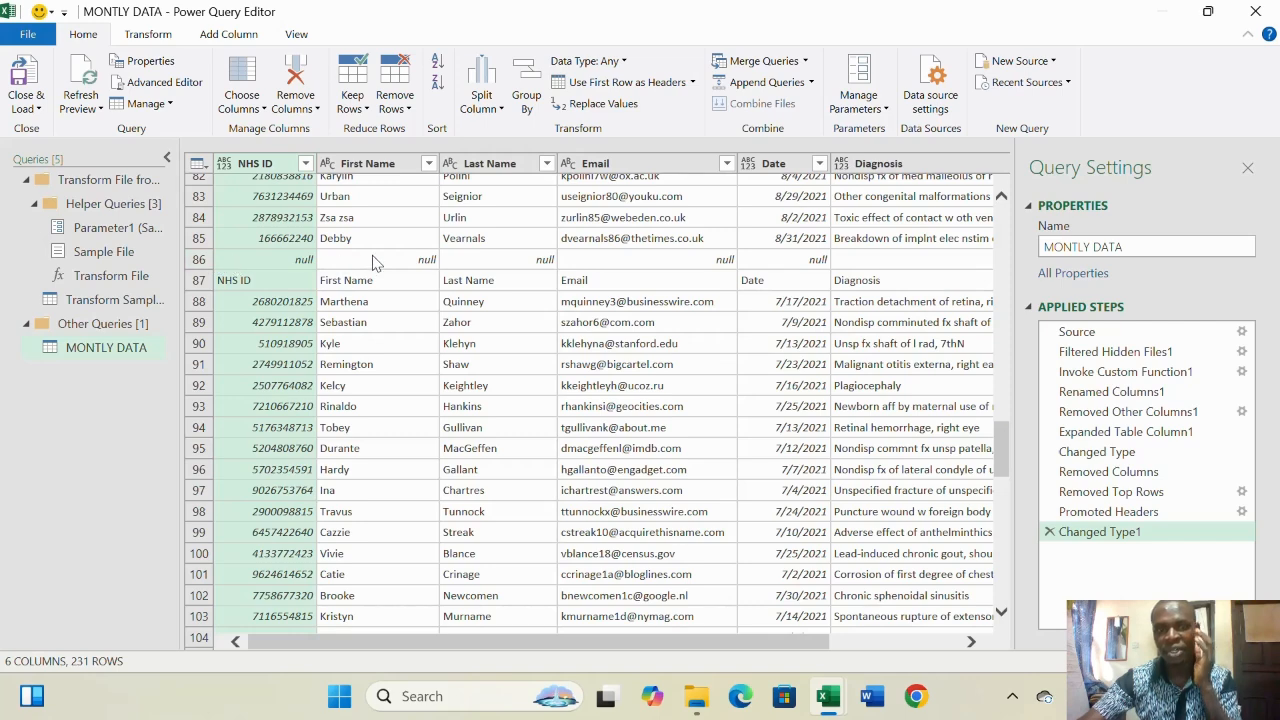
- Filter NHS ID to exclude (null) and the repeated 'NHS ID' header values
left_click(305, 164)
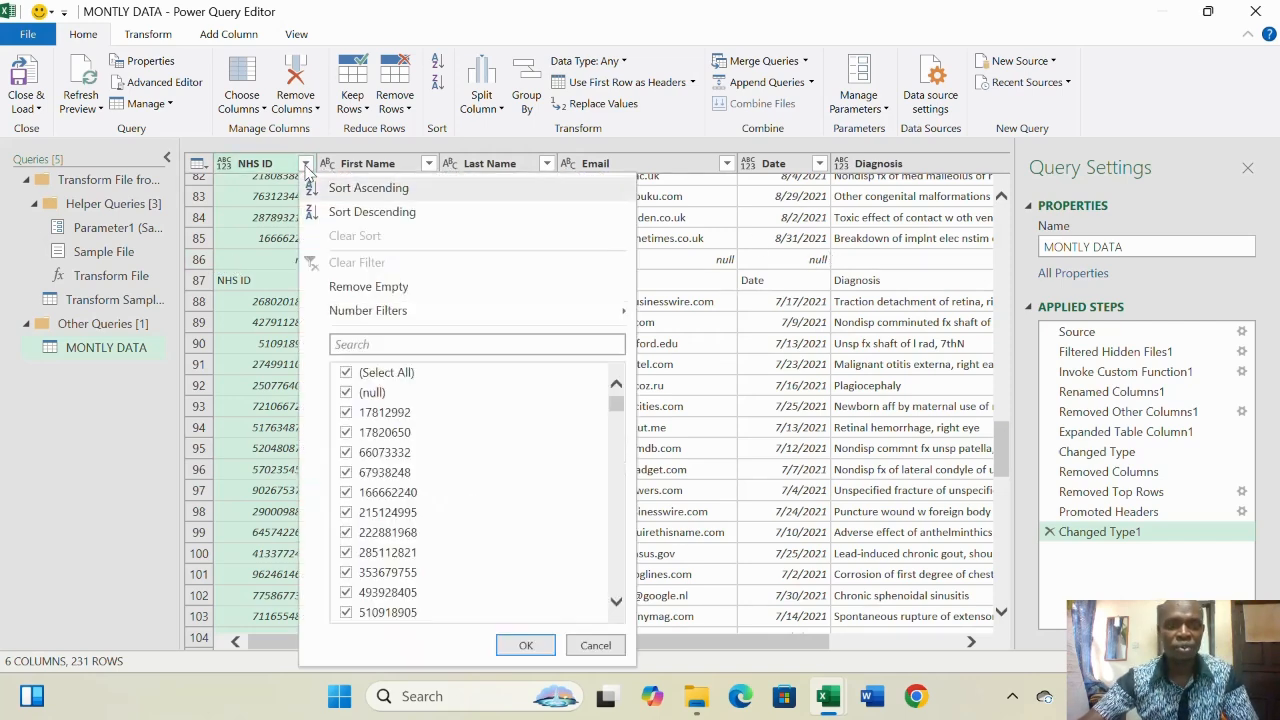
left_click(346, 393)
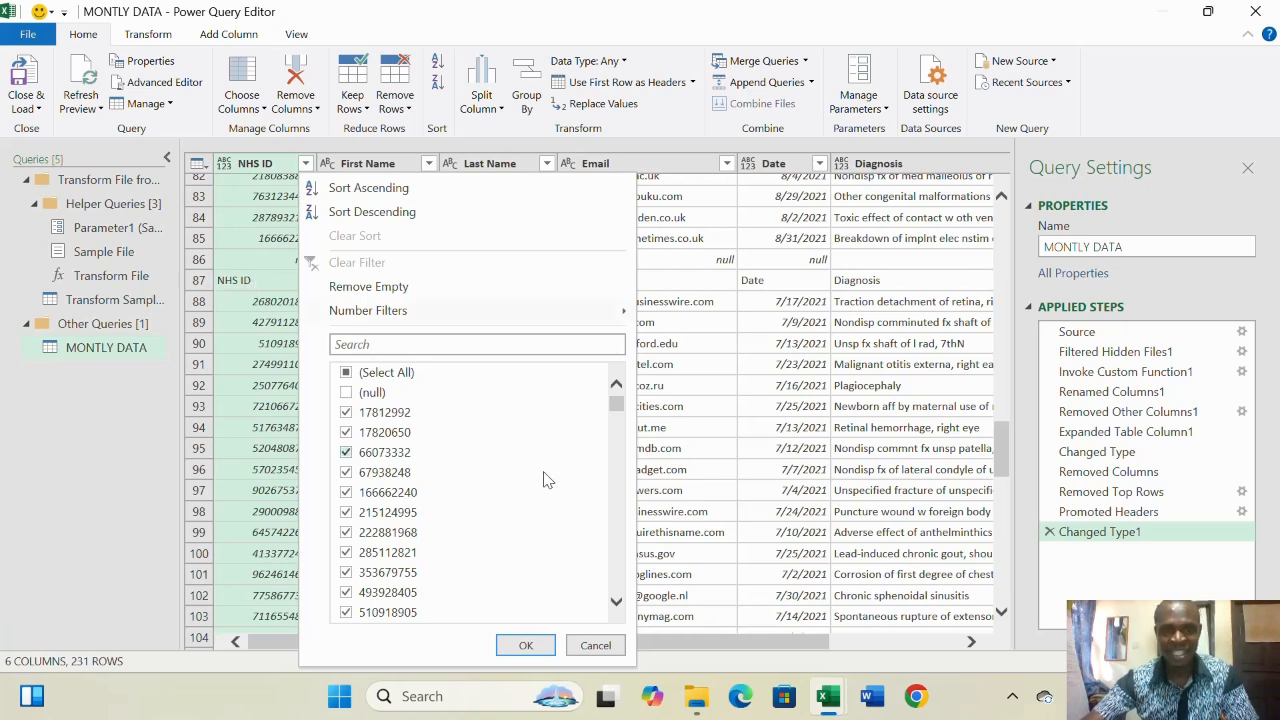
left_click_drag(618, 410, 619, 617)
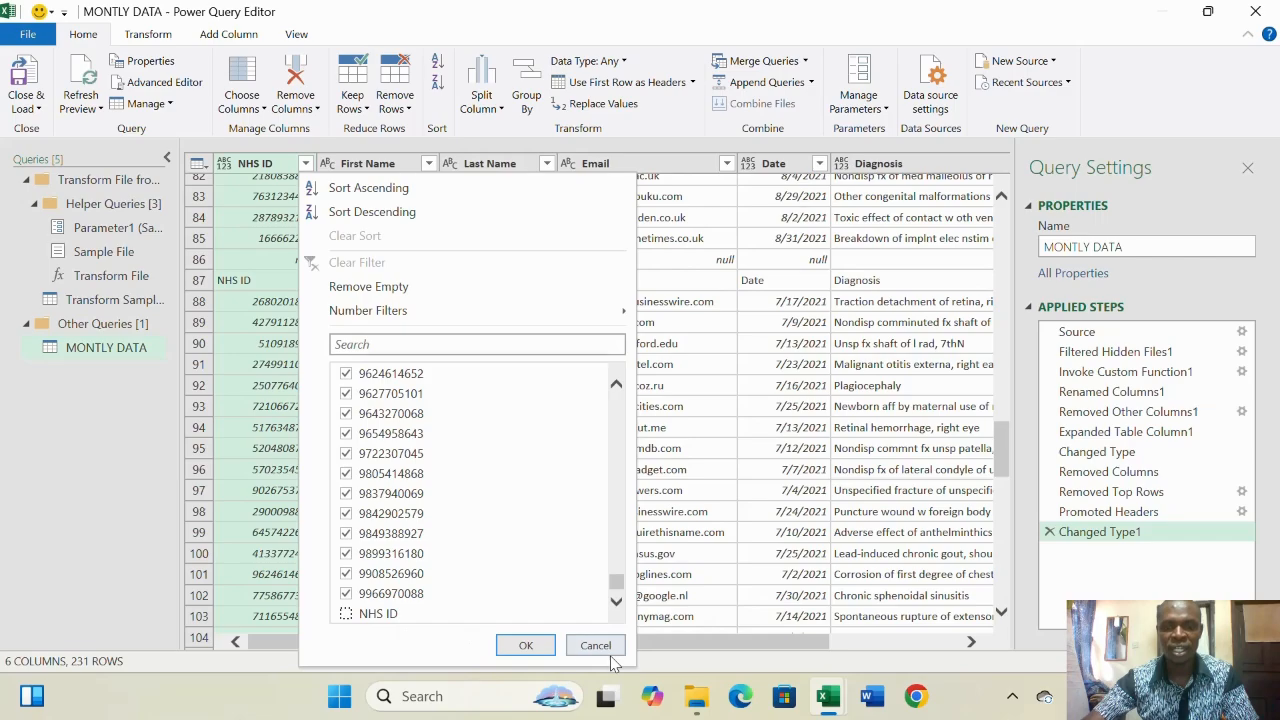
left_click(526, 646)
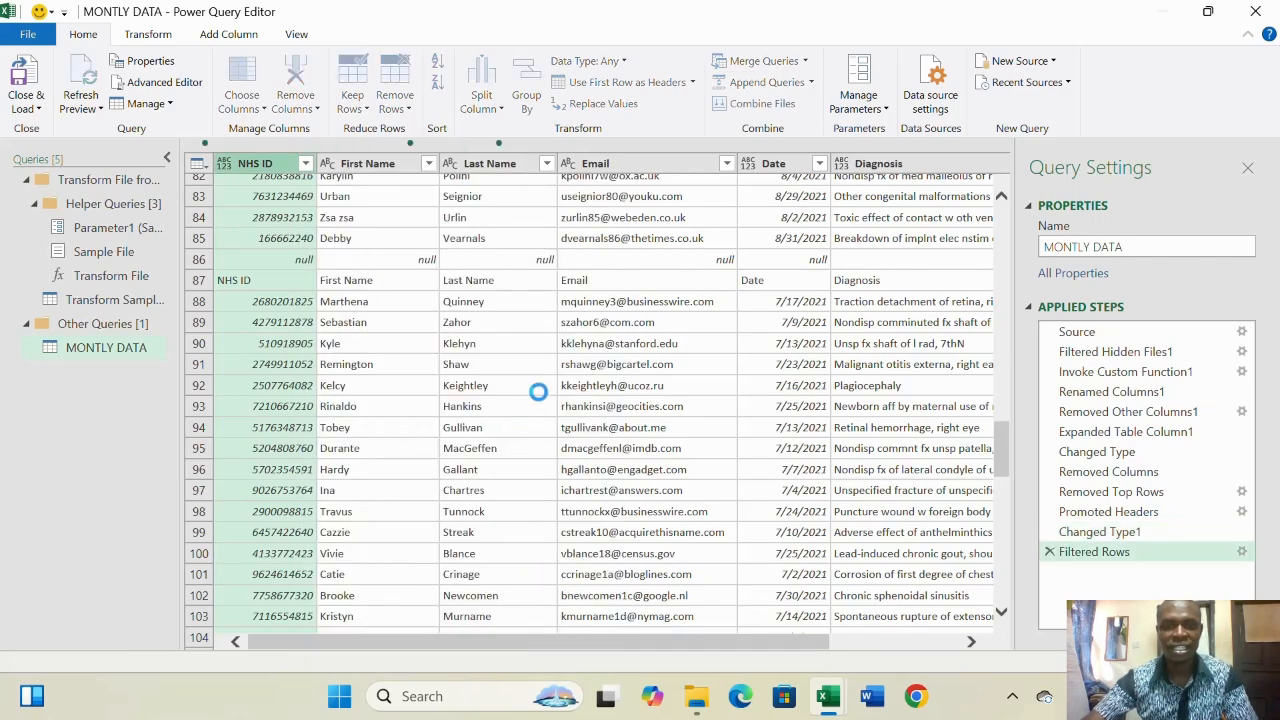
scroll(533, 393, "down", 20)
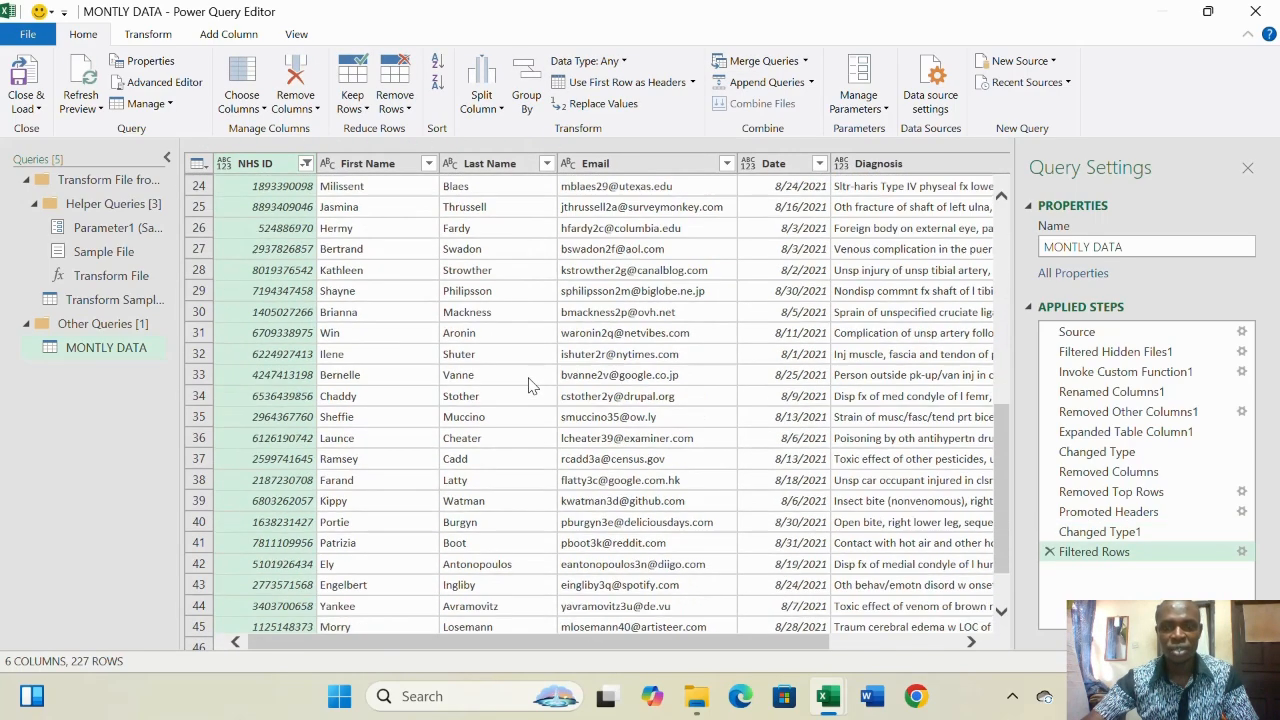
scroll(533, 386, "down", 20)
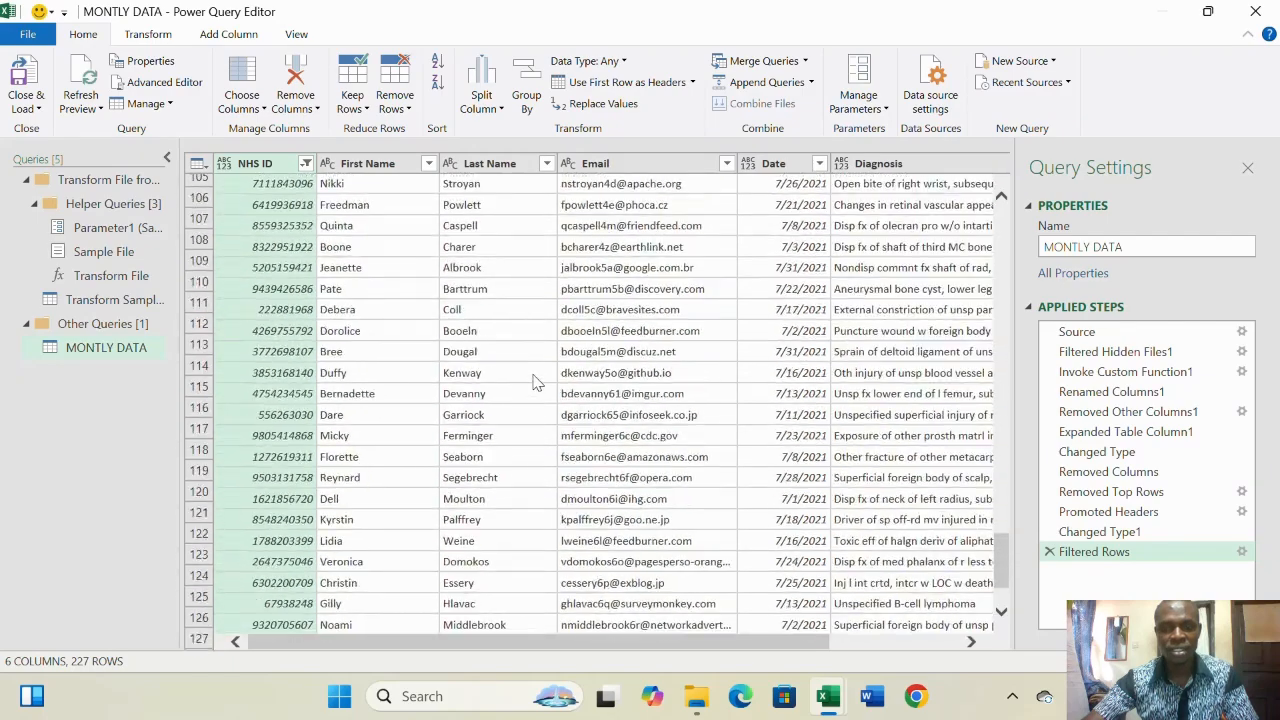
scroll(537, 380, "down", 6)
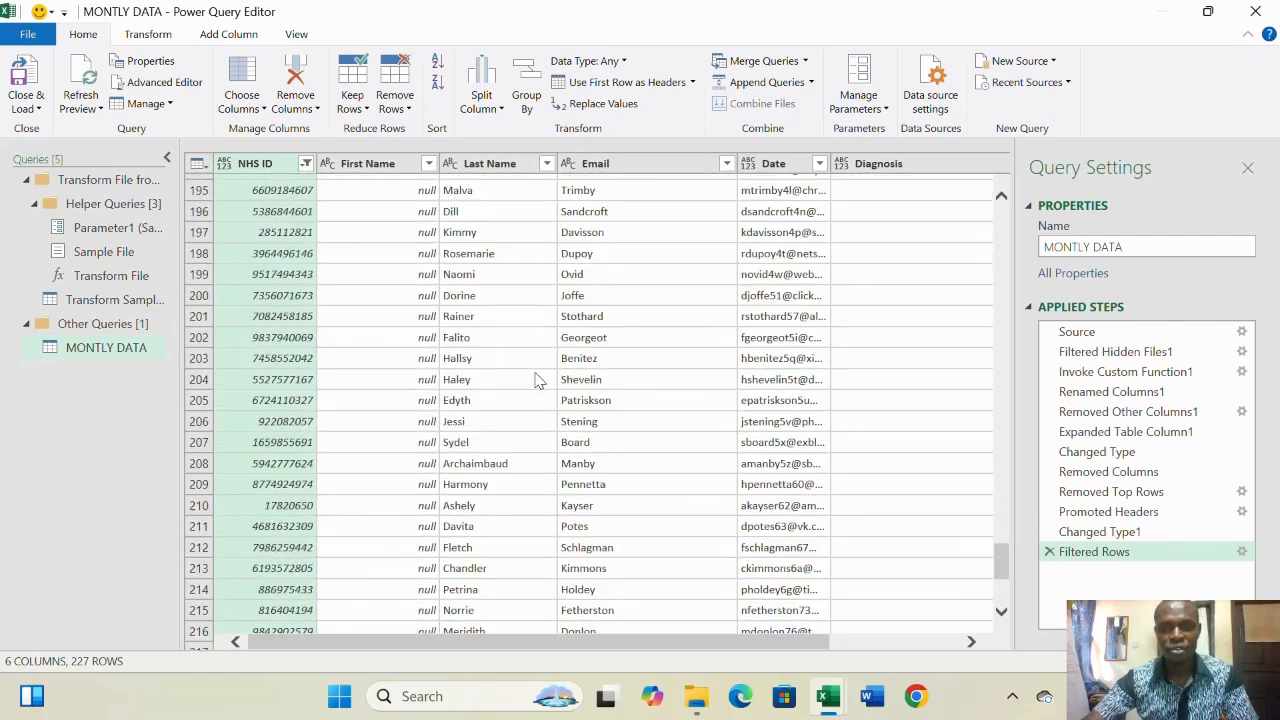
scroll(537, 375, "up", 16)
scroll(775, 413, "up", 20)
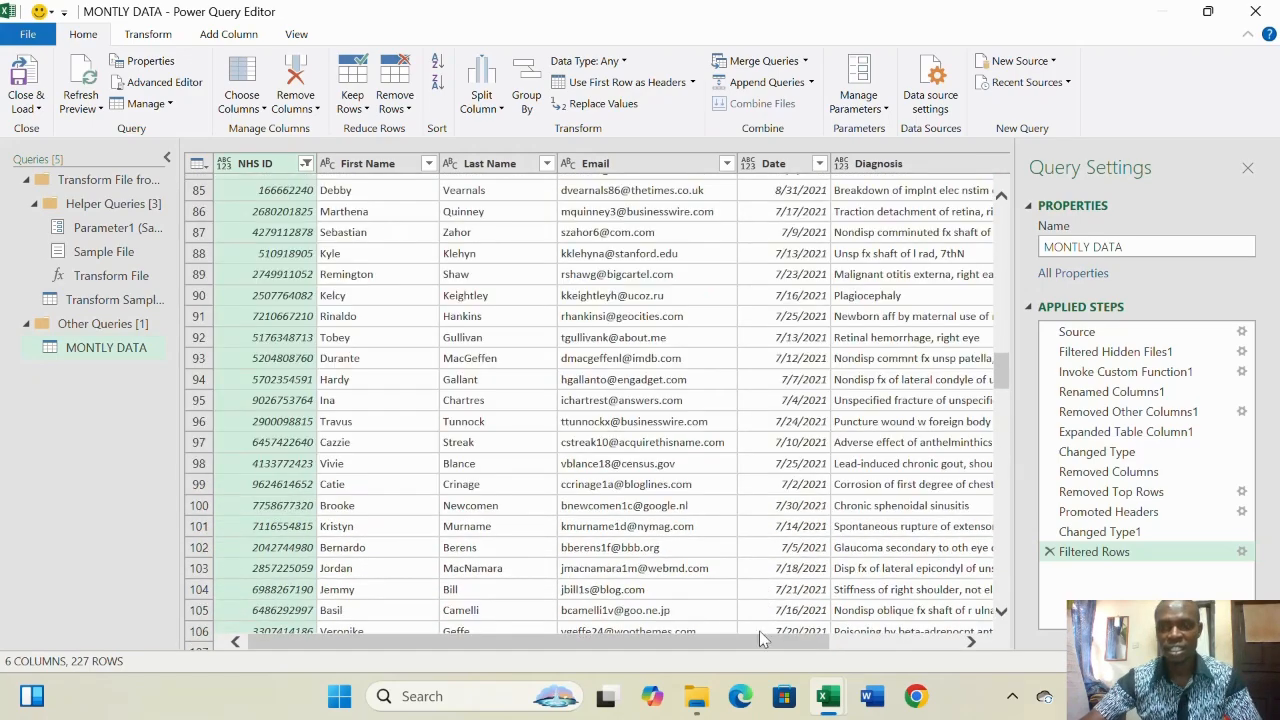
left_click_drag(765, 642, 900, 643)
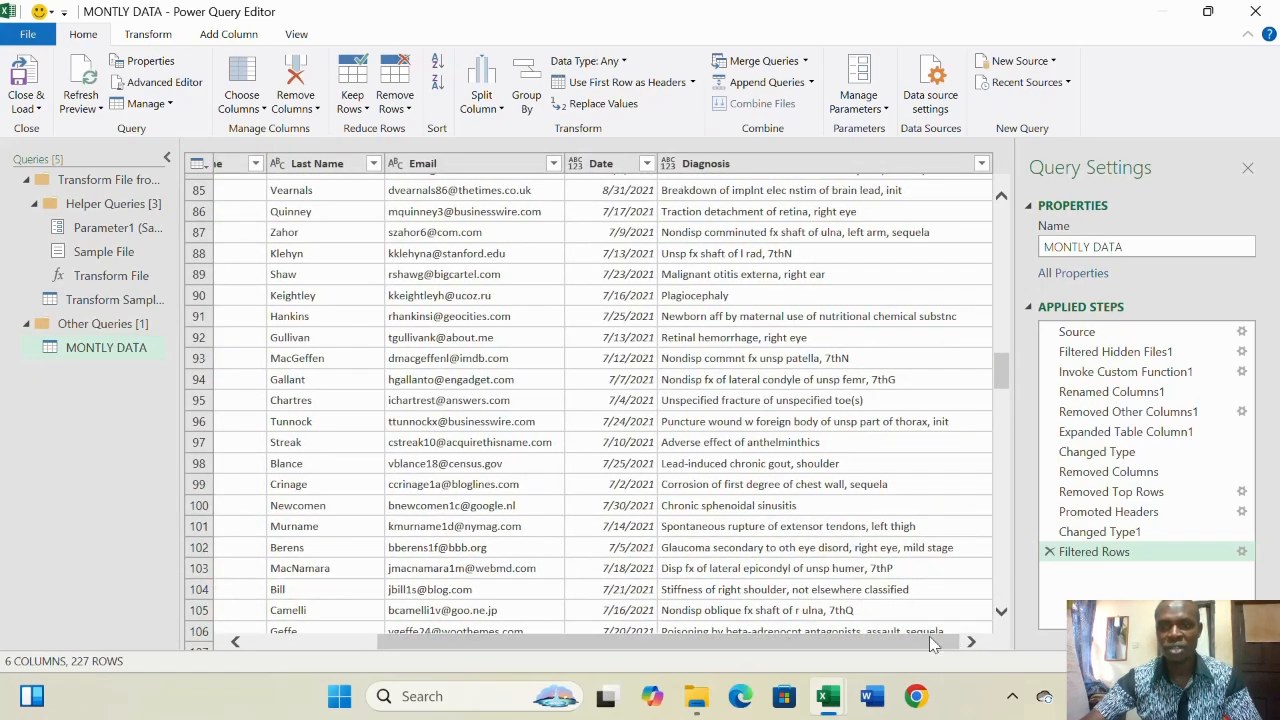
left_click_drag(820, 651, 588, 652)
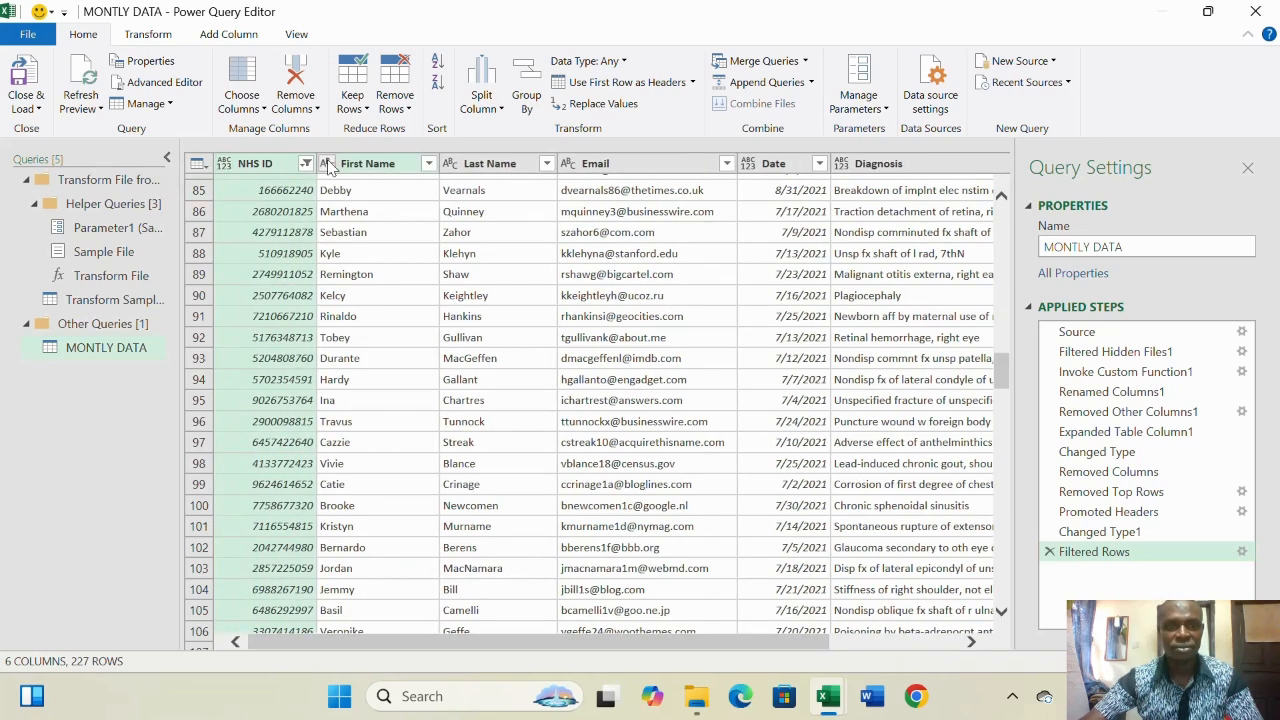
left_click(748, 165)
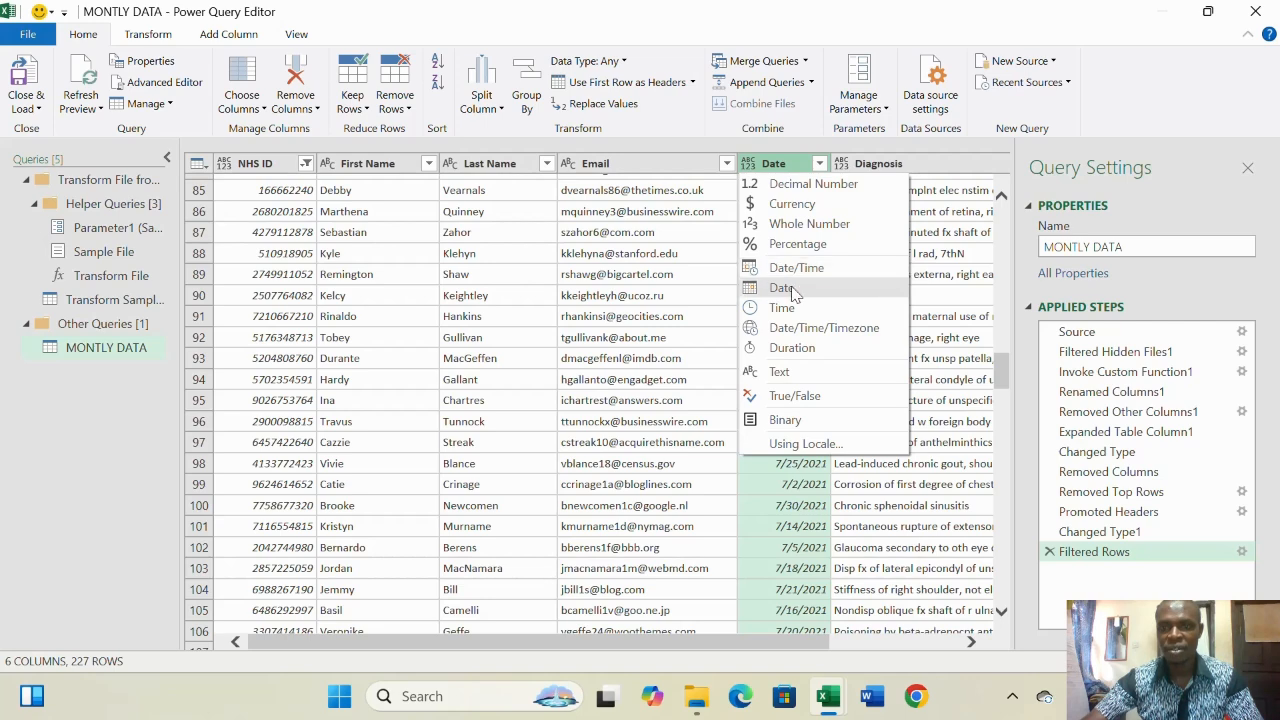
- Change the Date column's type to Date and scroll through the values
left_click(793, 289)
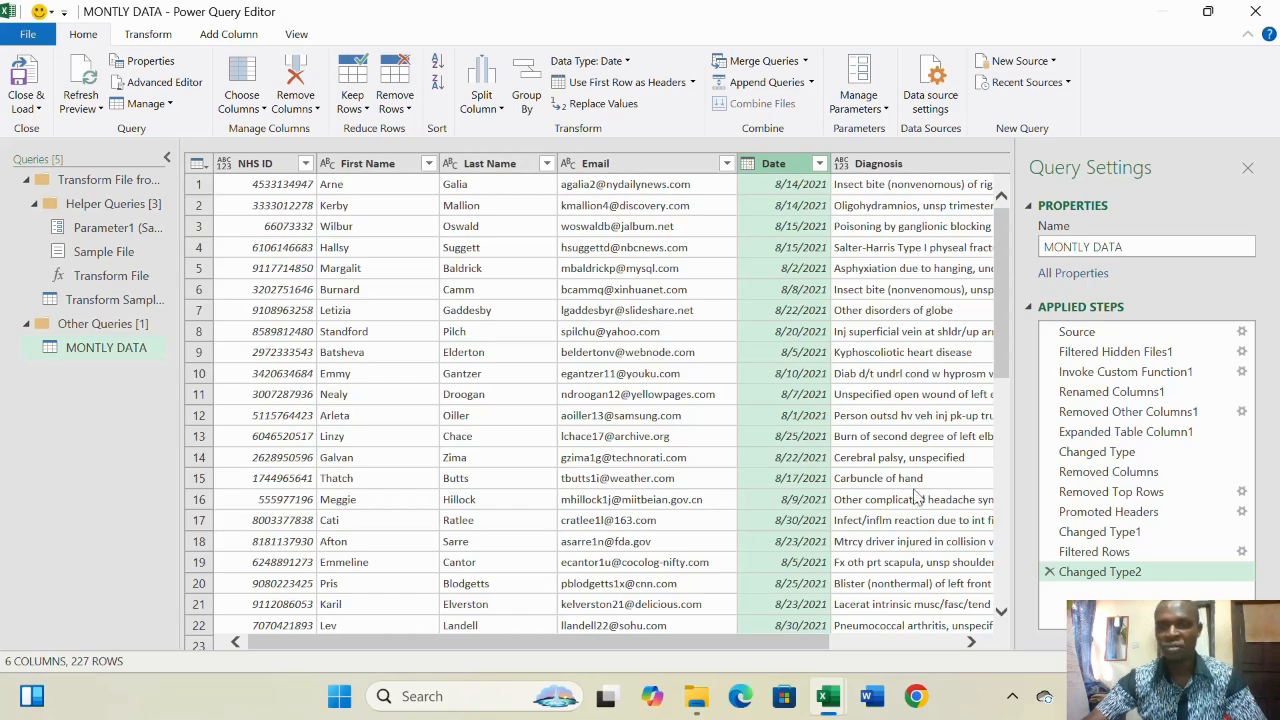
scroll(918, 255, "down", 17)
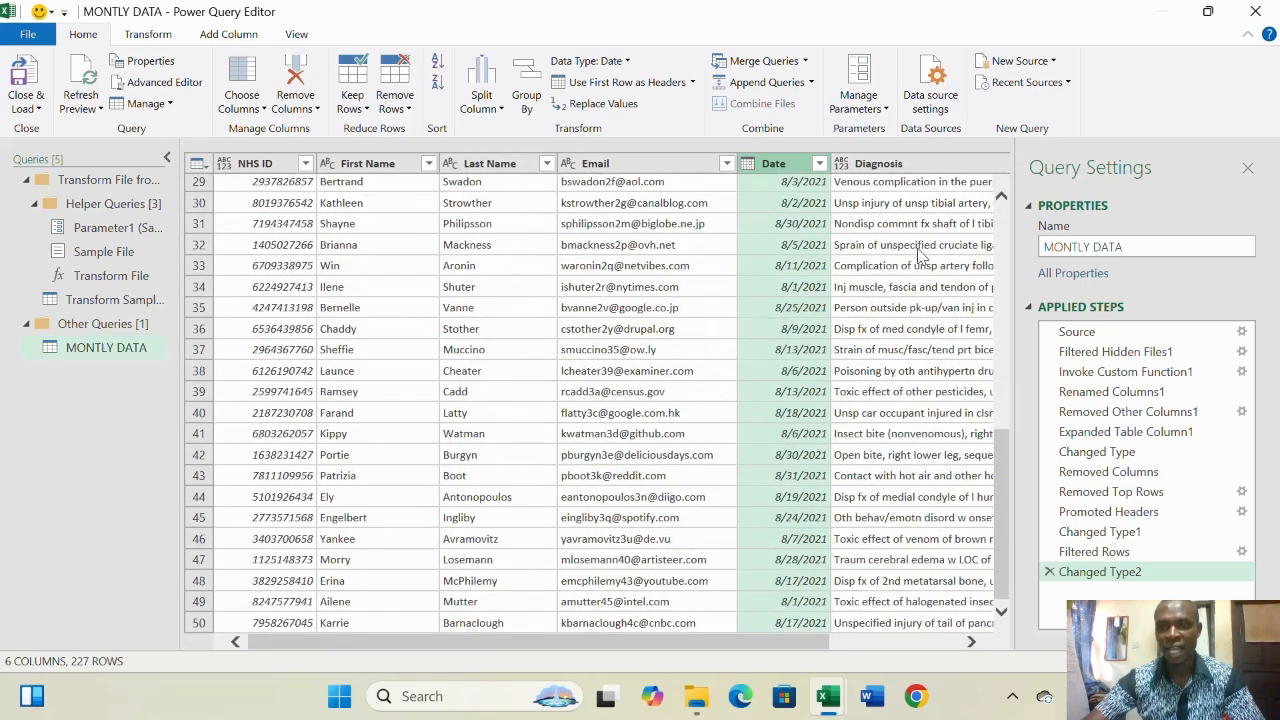
scroll(918, 254, "down", 20)
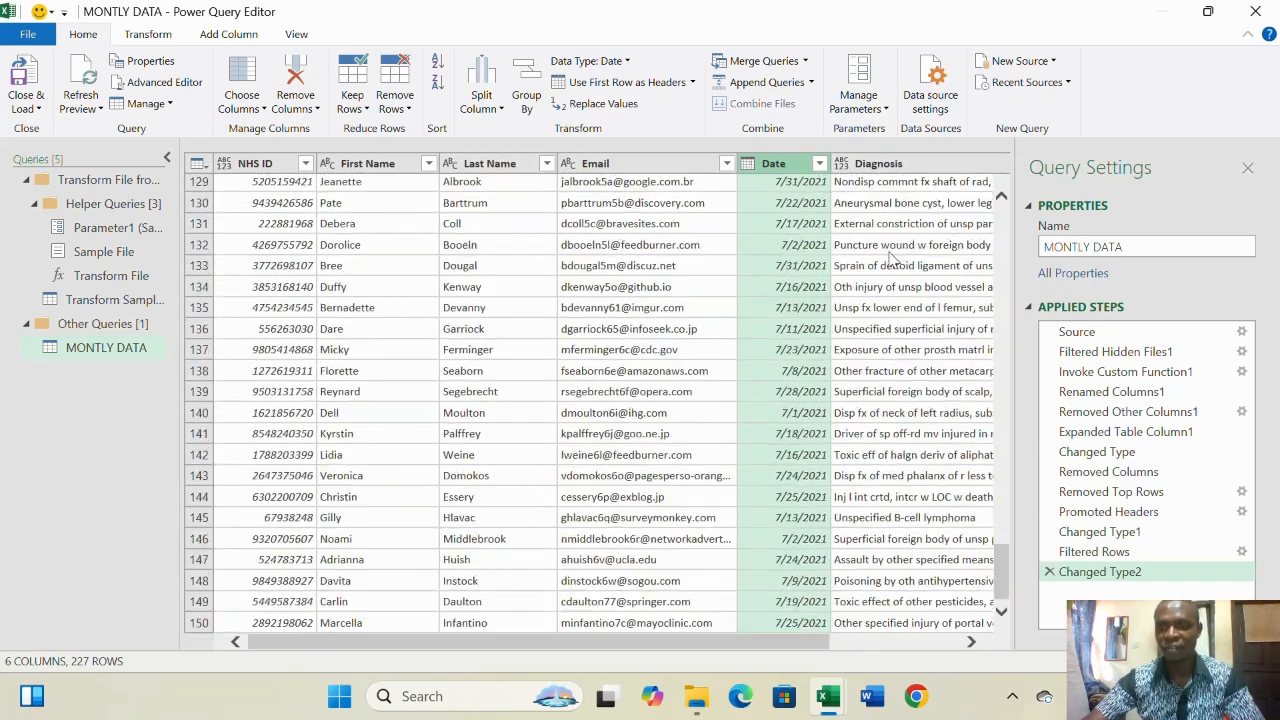
scroll(890, 256, "up", 20)
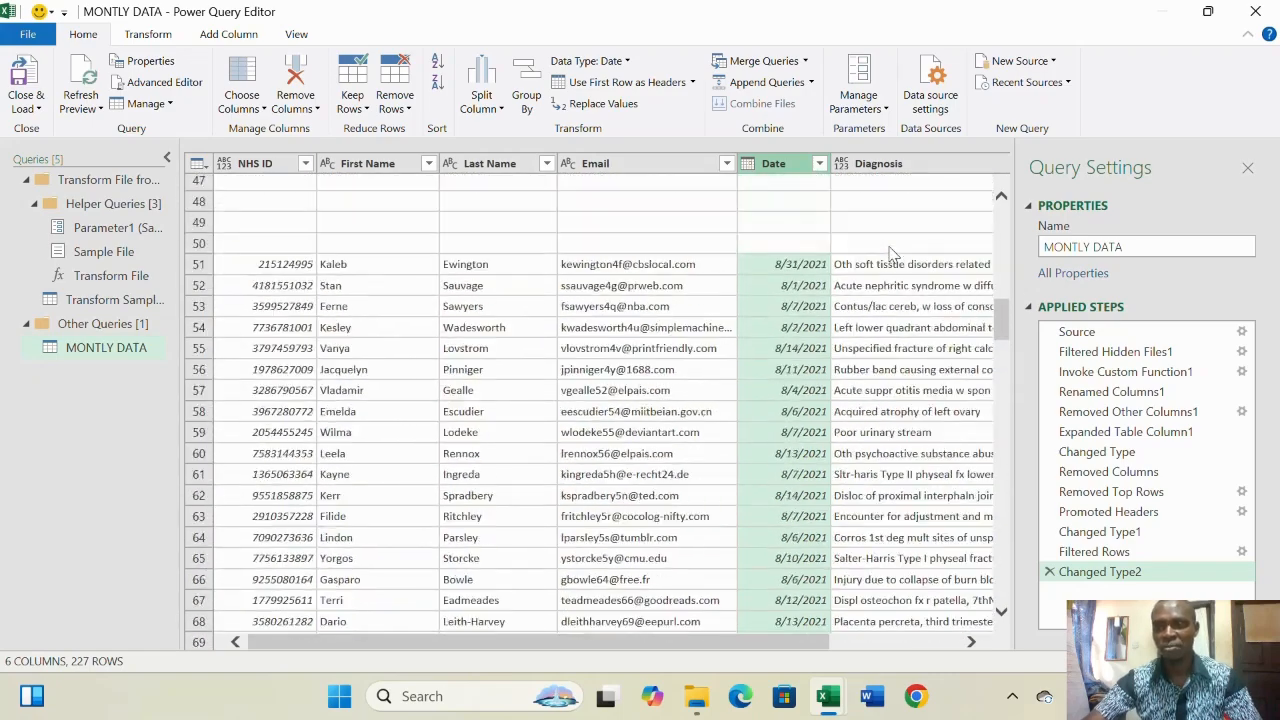
scroll(893, 255, "up", 10)
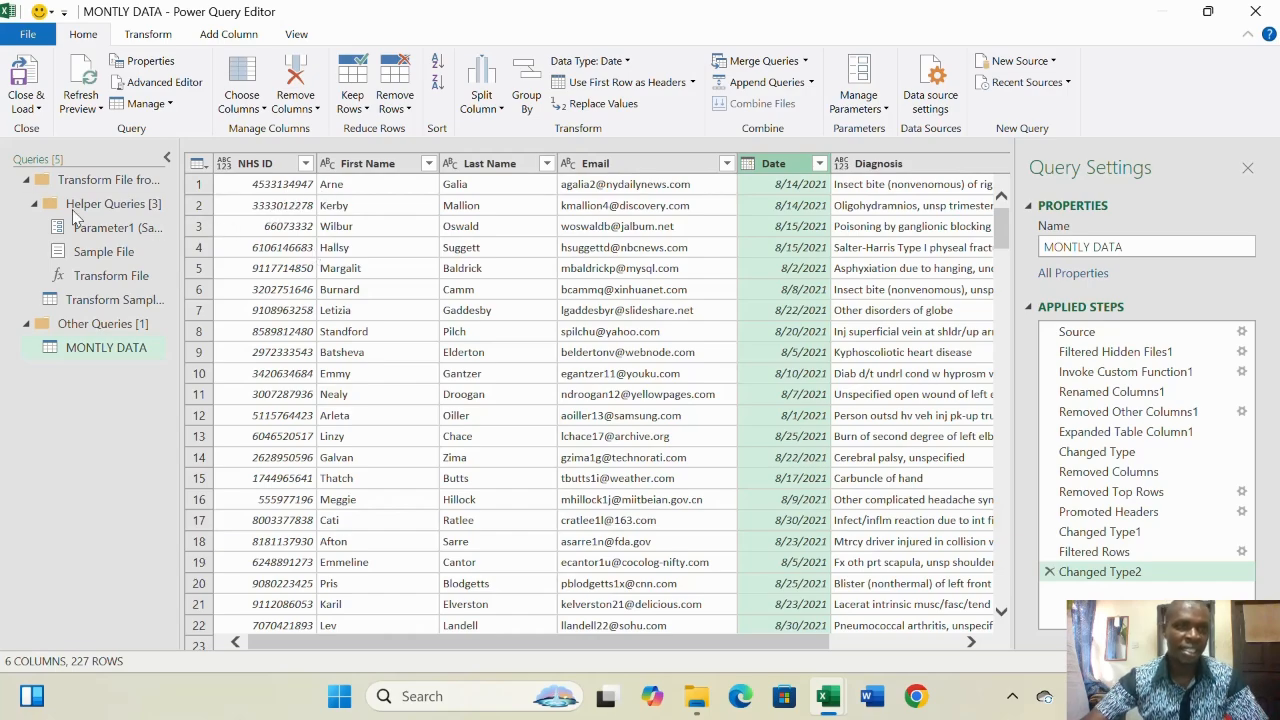
left_click(27, 108)
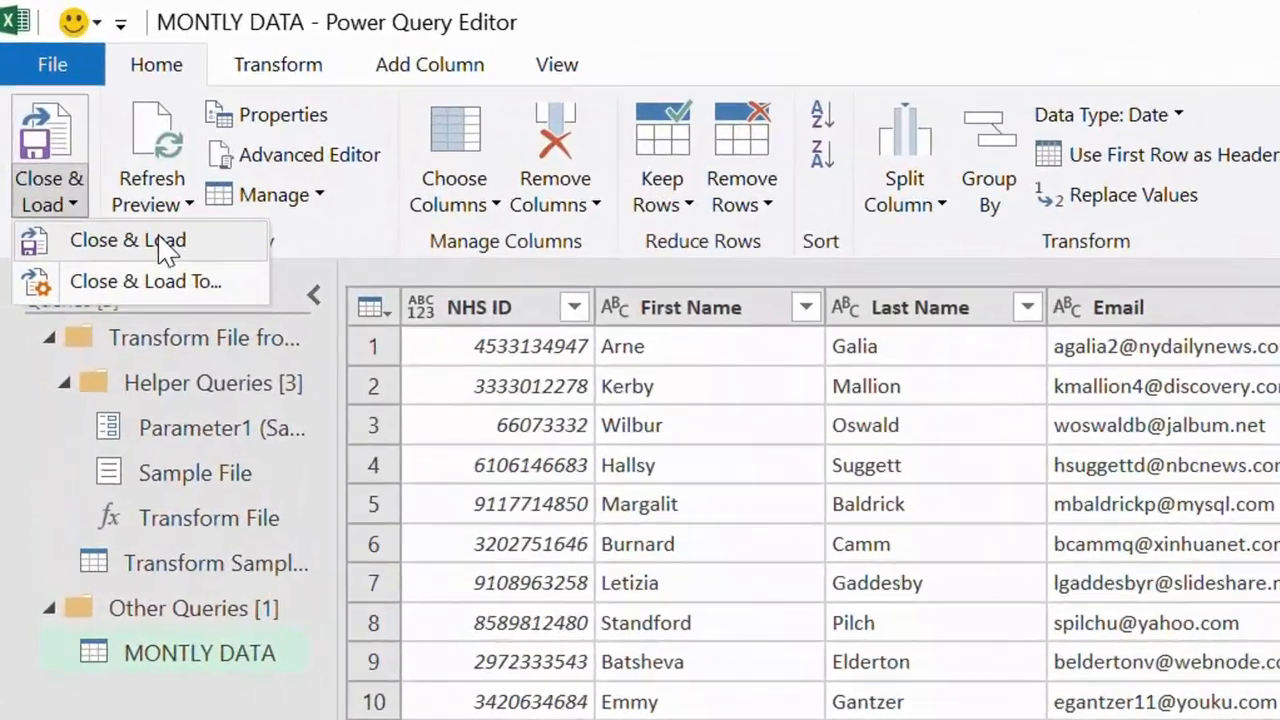
left_click(75, 142)
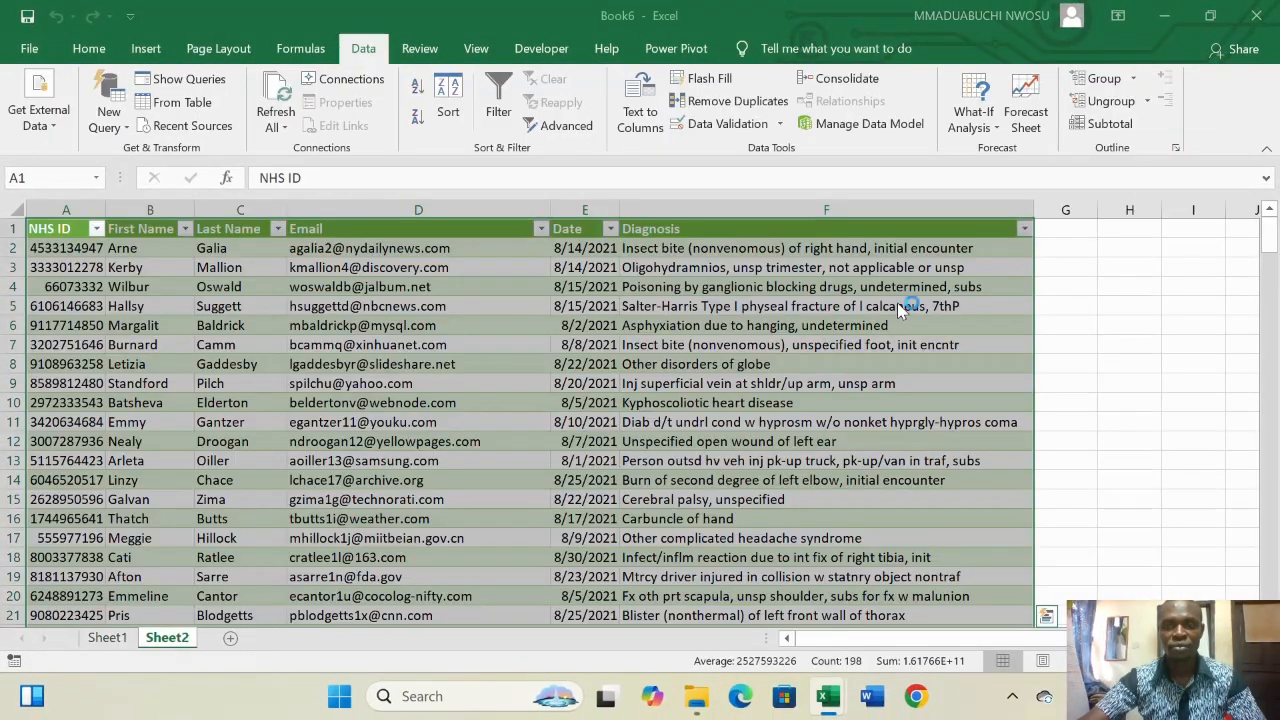
scroll(897, 302, "down", 11)
scroll(906, 292, "down", 20)
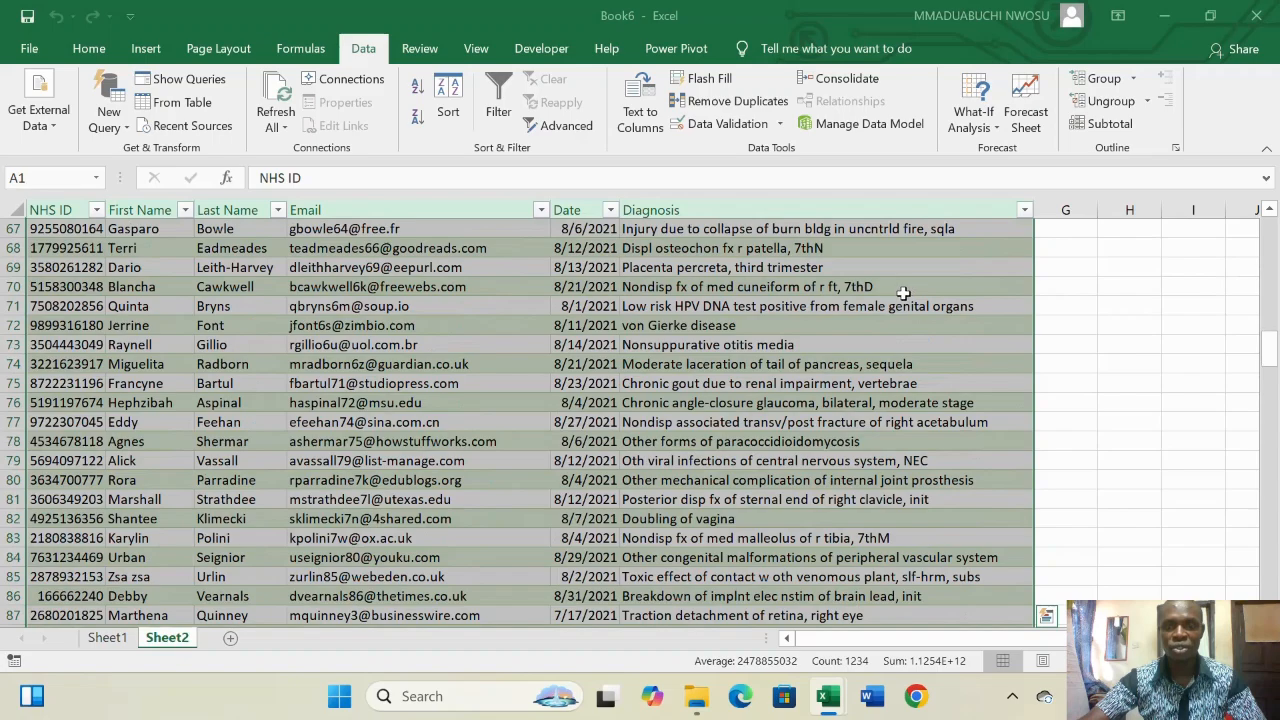
scroll(750, 322, "down", 9)
scroll(750, 322, "up", 2)
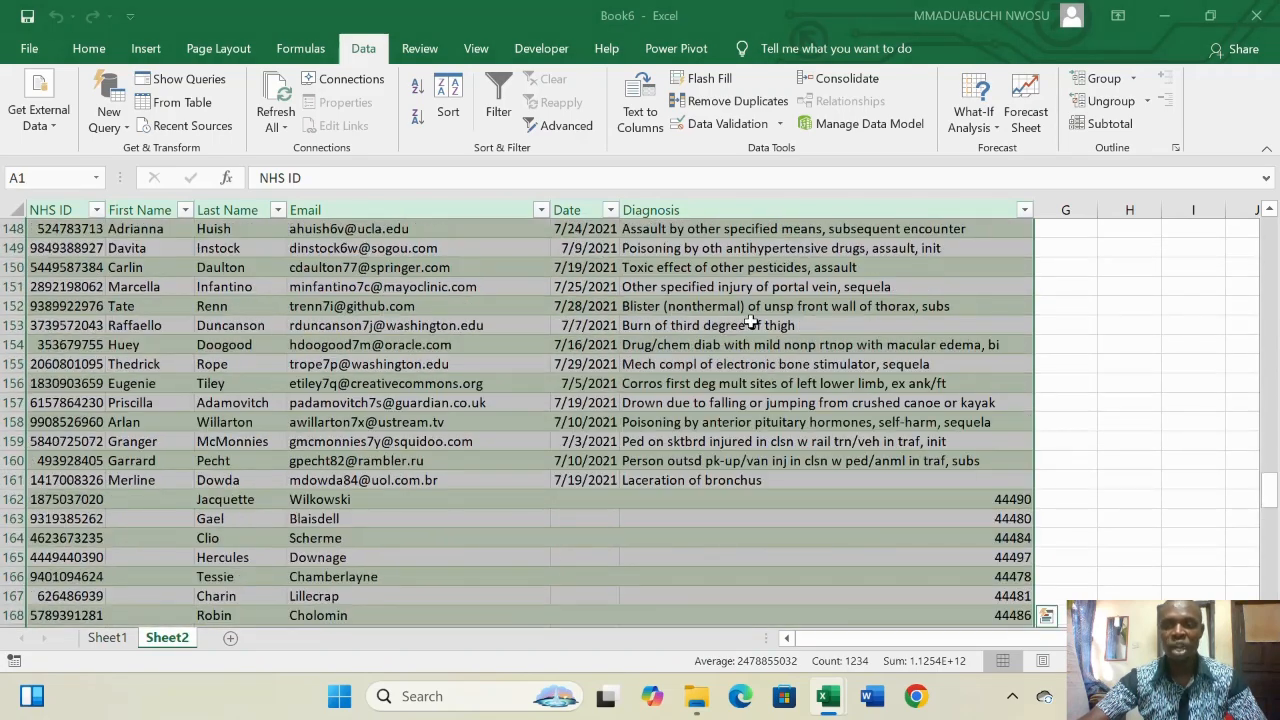
scroll(750, 320, "down", 5)
scroll(750, 320, "down", 19)
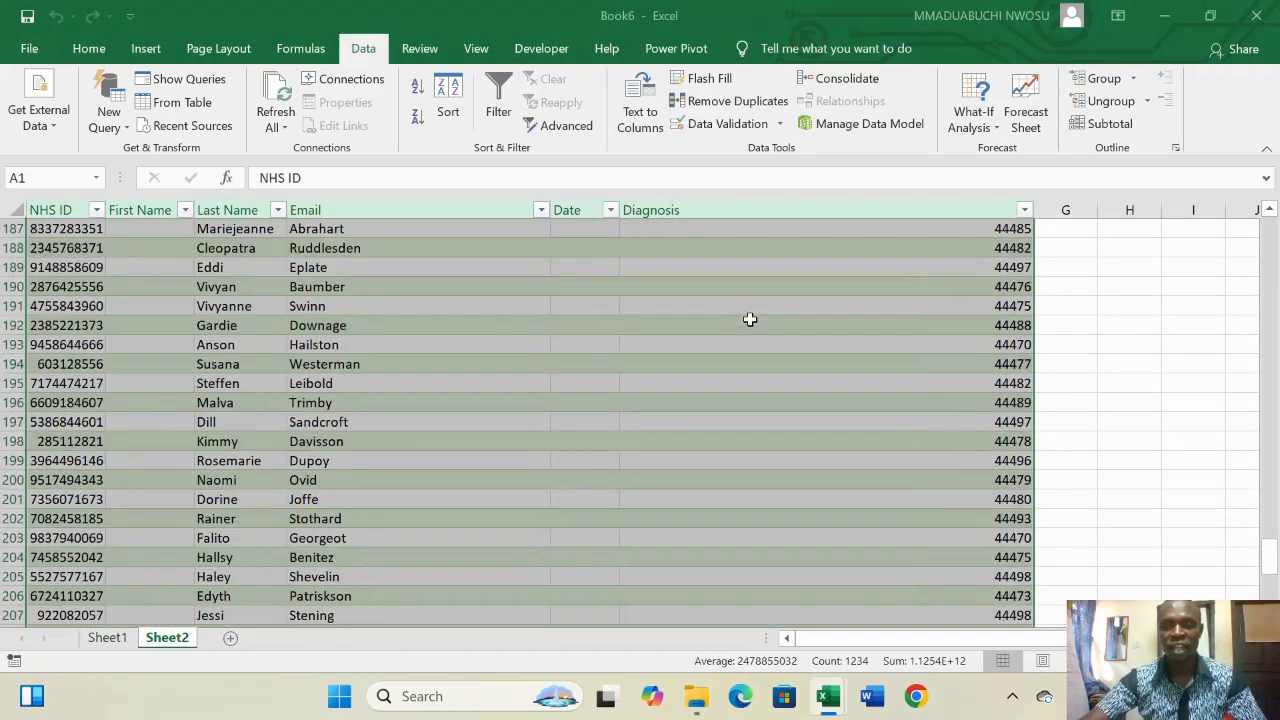
scroll(750, 318, "down", 4)
scroll(750, 318, "up", 17)
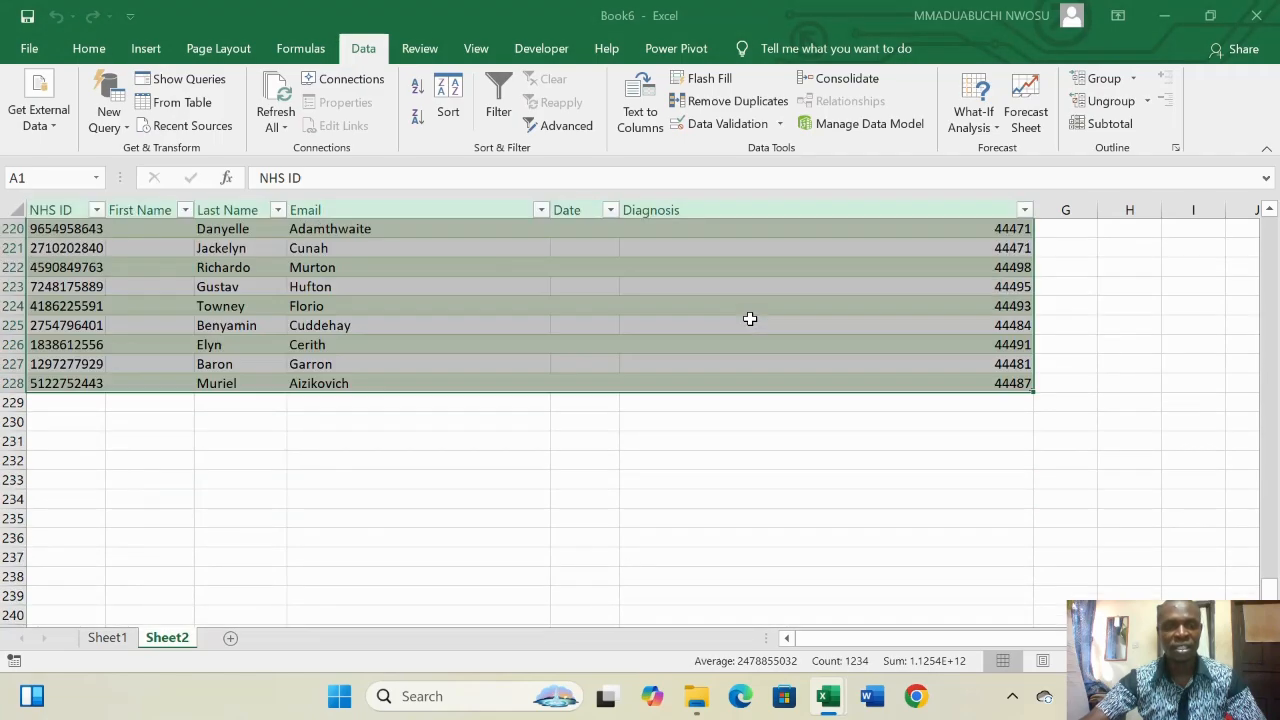
scroll(750, 318, "up", 13)
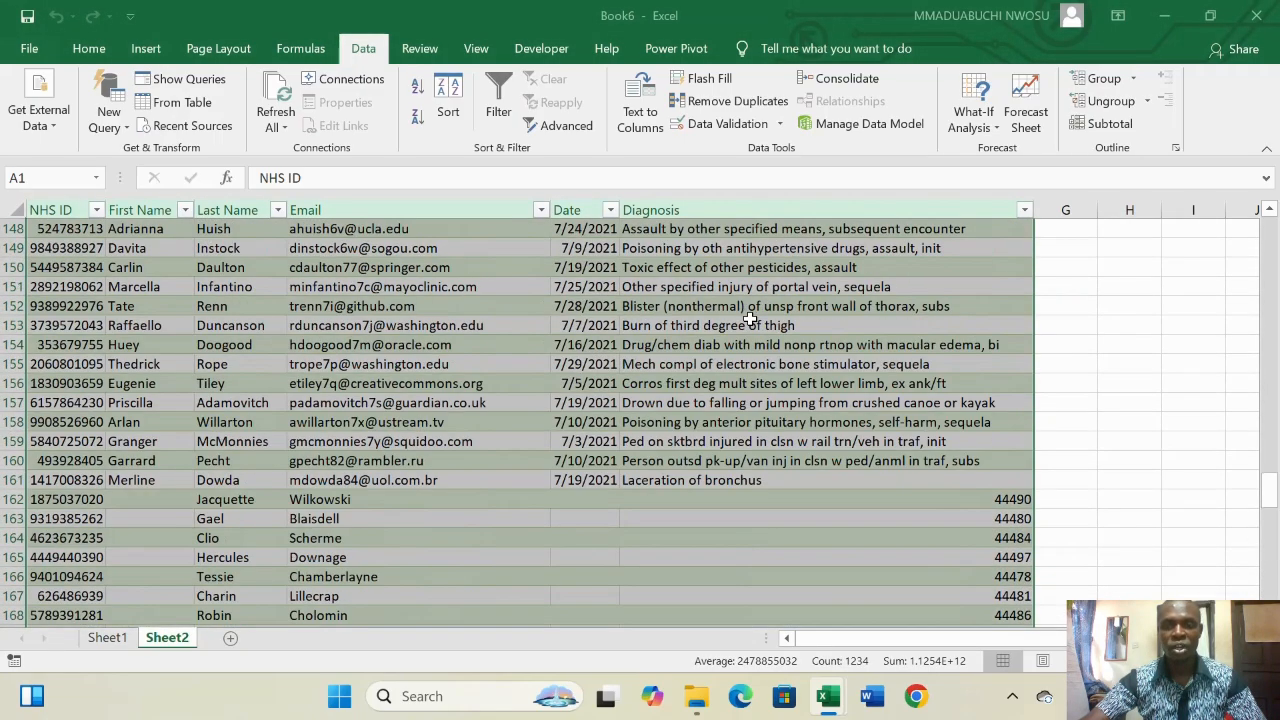
scroll(750, 318, "down", 6)
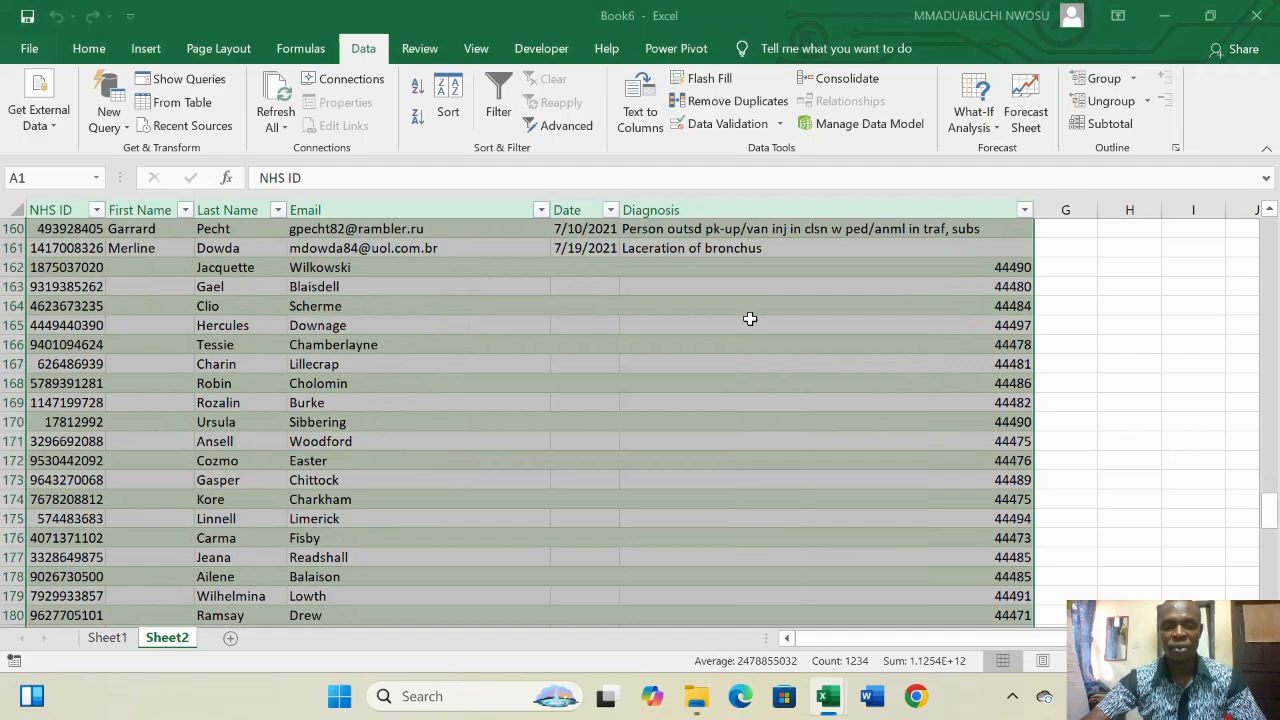
scroll(750, 318, "down", 20)
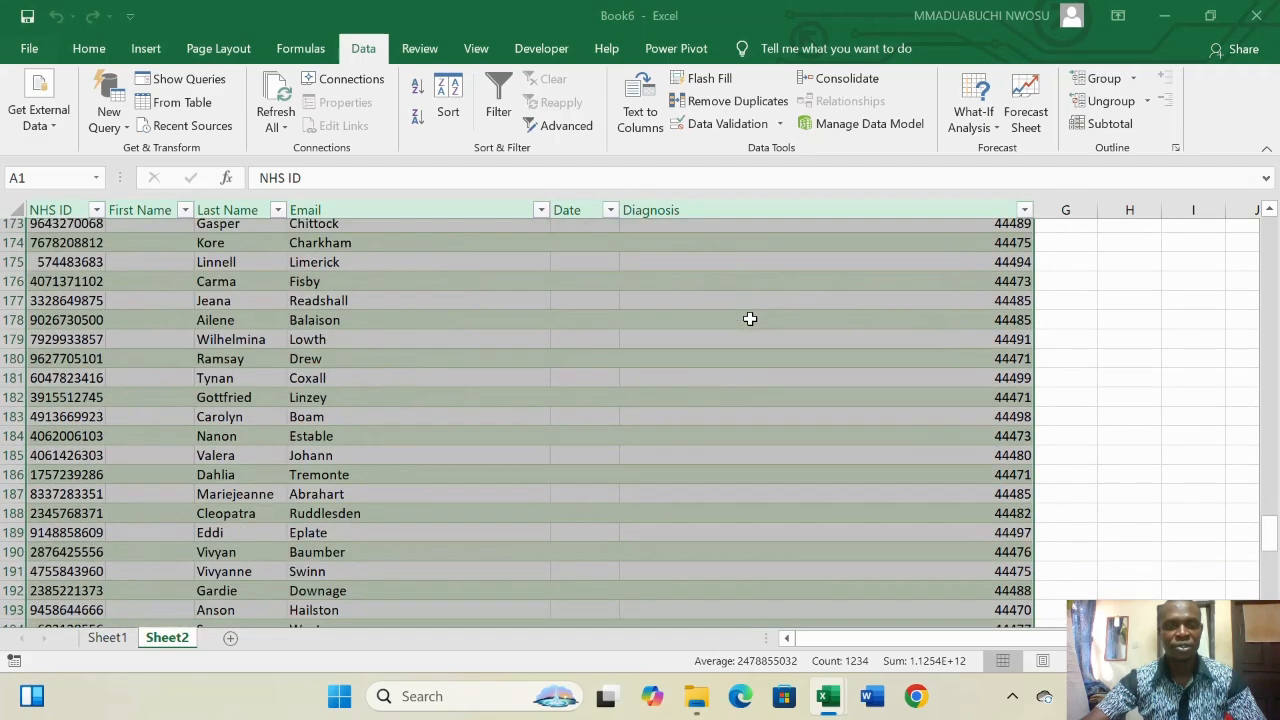
scroll(748, 316, "up", 20)
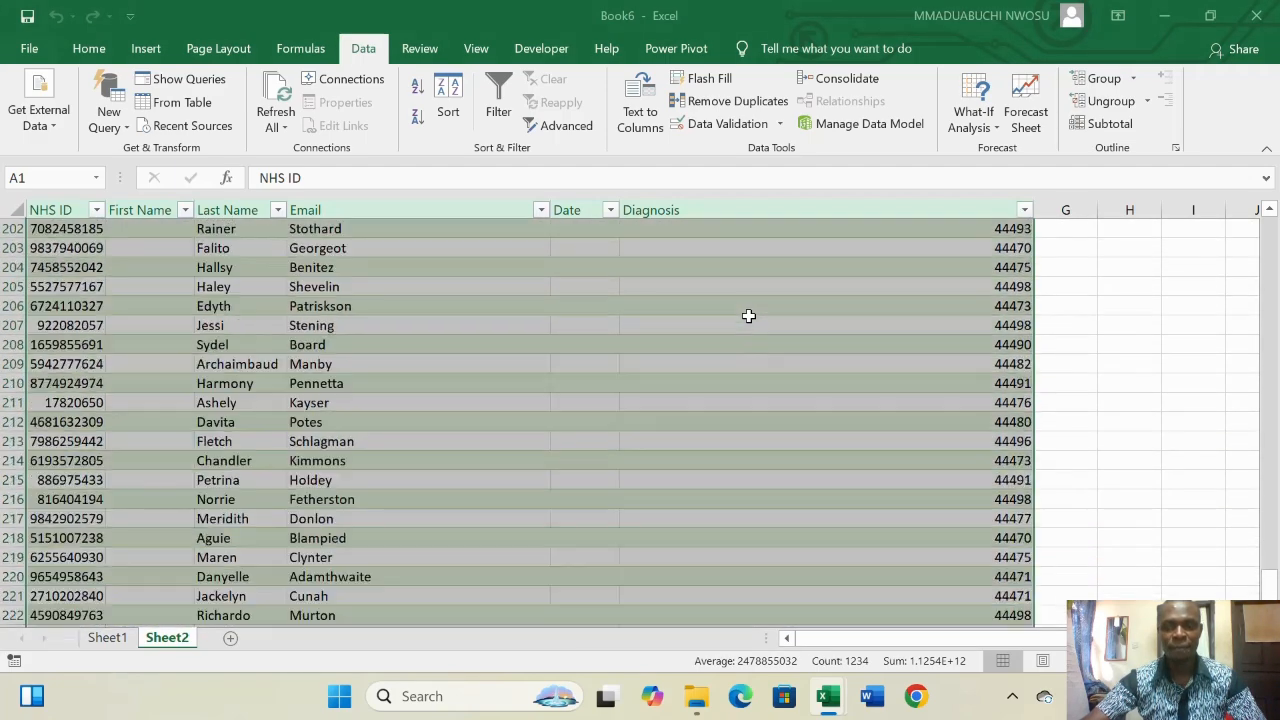
scroll(748, 316, "up", 20)
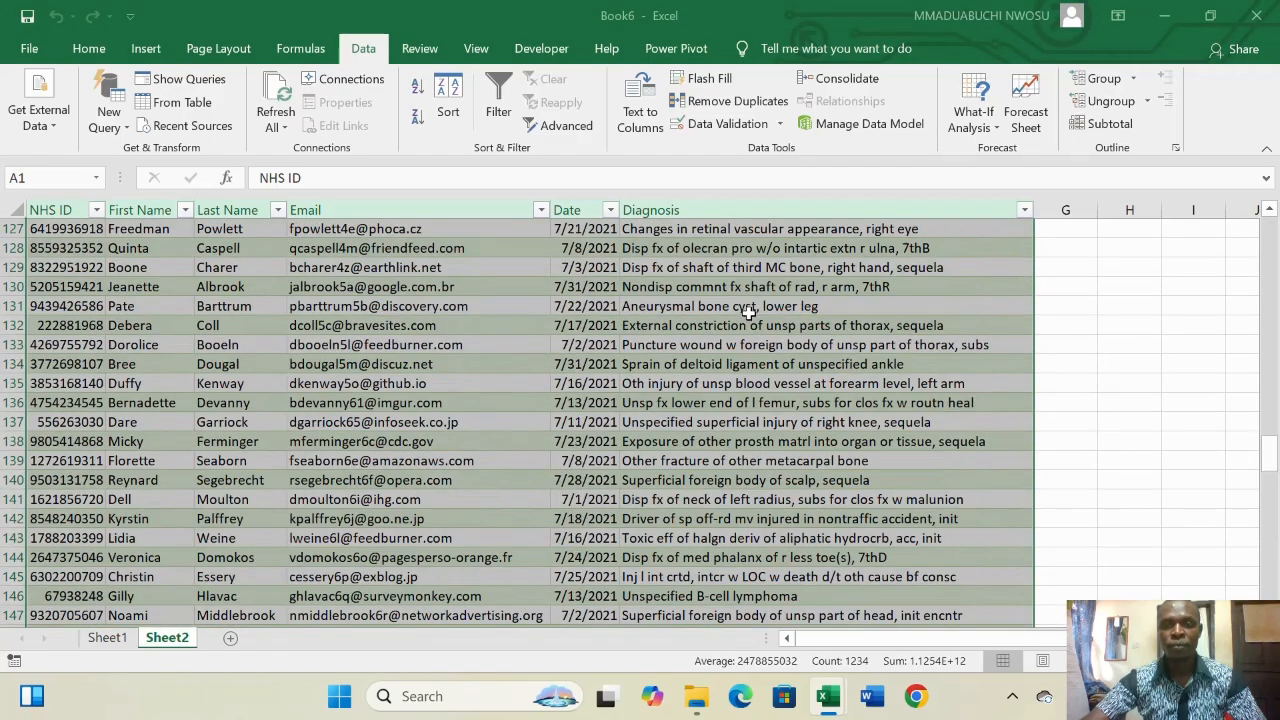
scroll(760, 300, "up", 5)
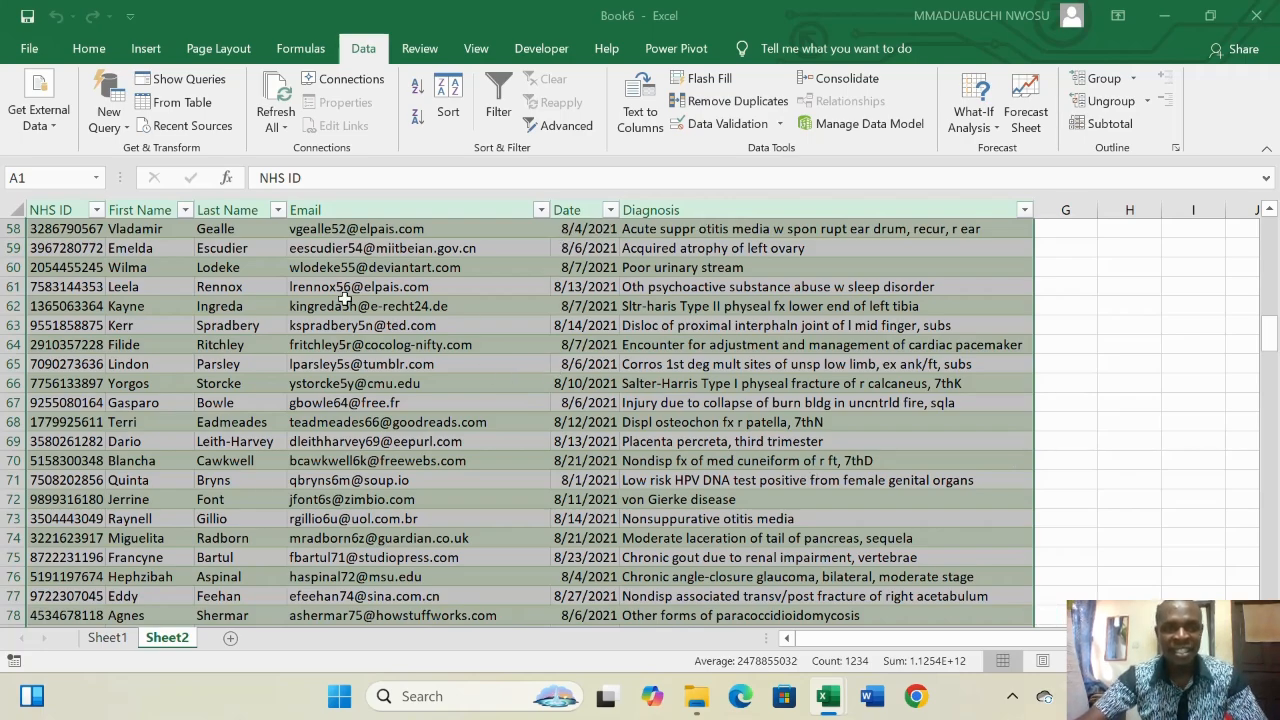
scroll(517, 279, "up", 19)
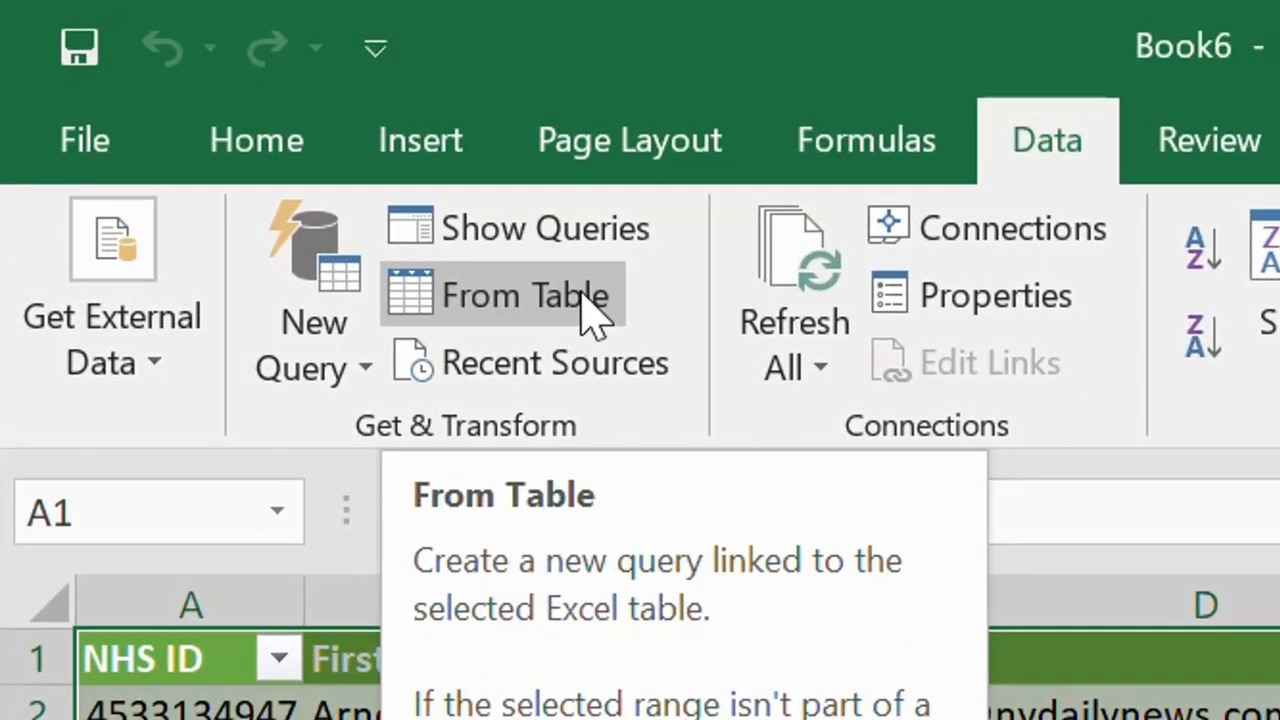
- Send the patient table to Power Query, remove the Diagnosis column, and load it back
left_click(590, 310)
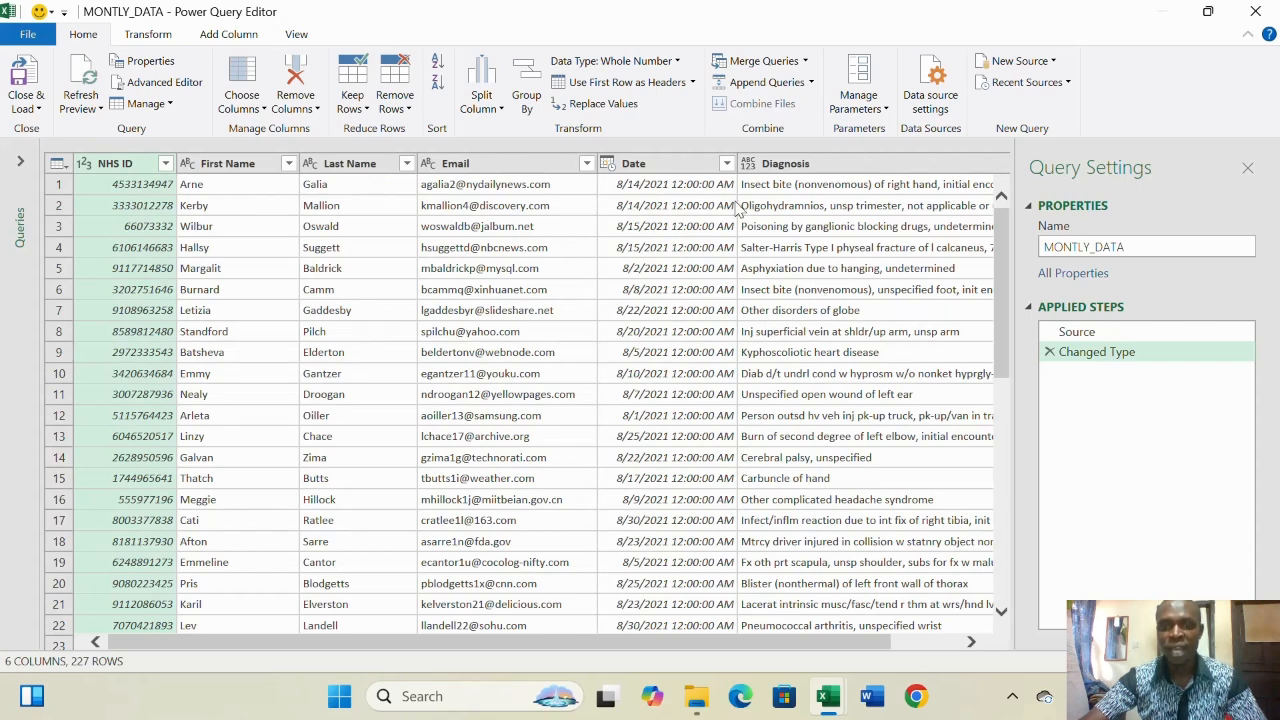
left_click(850, 165)
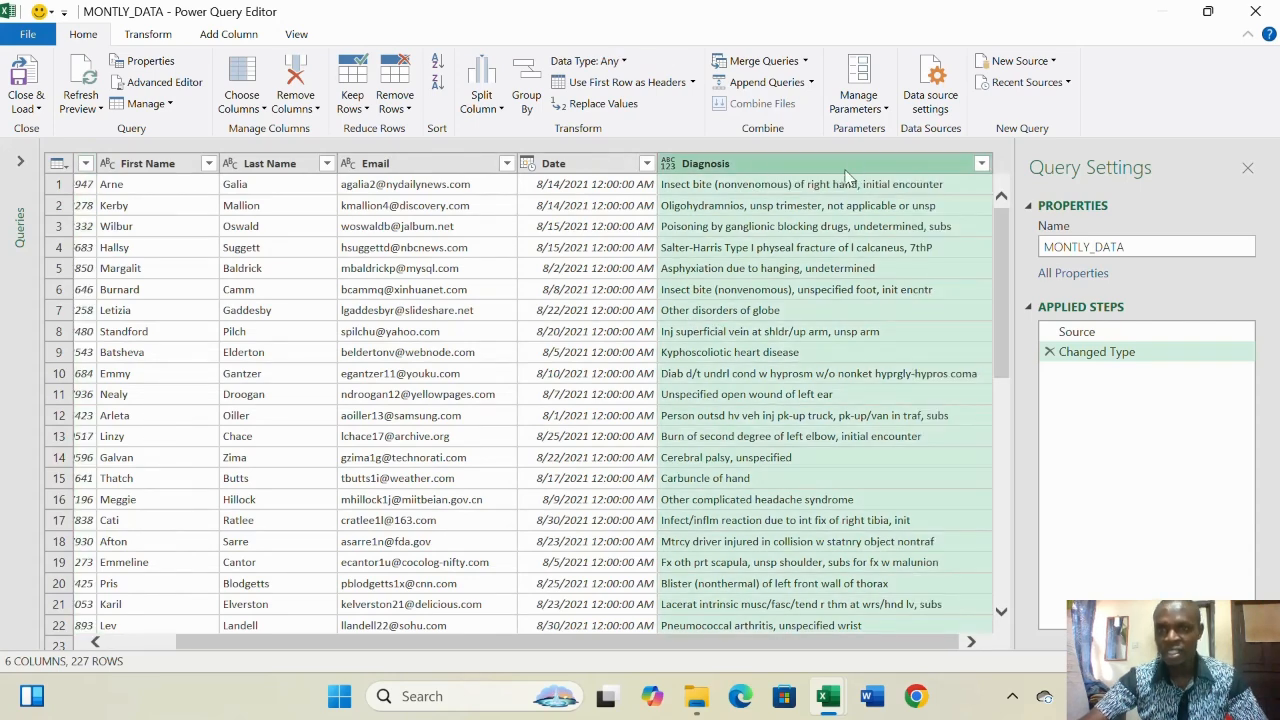
left_click(310, 95)
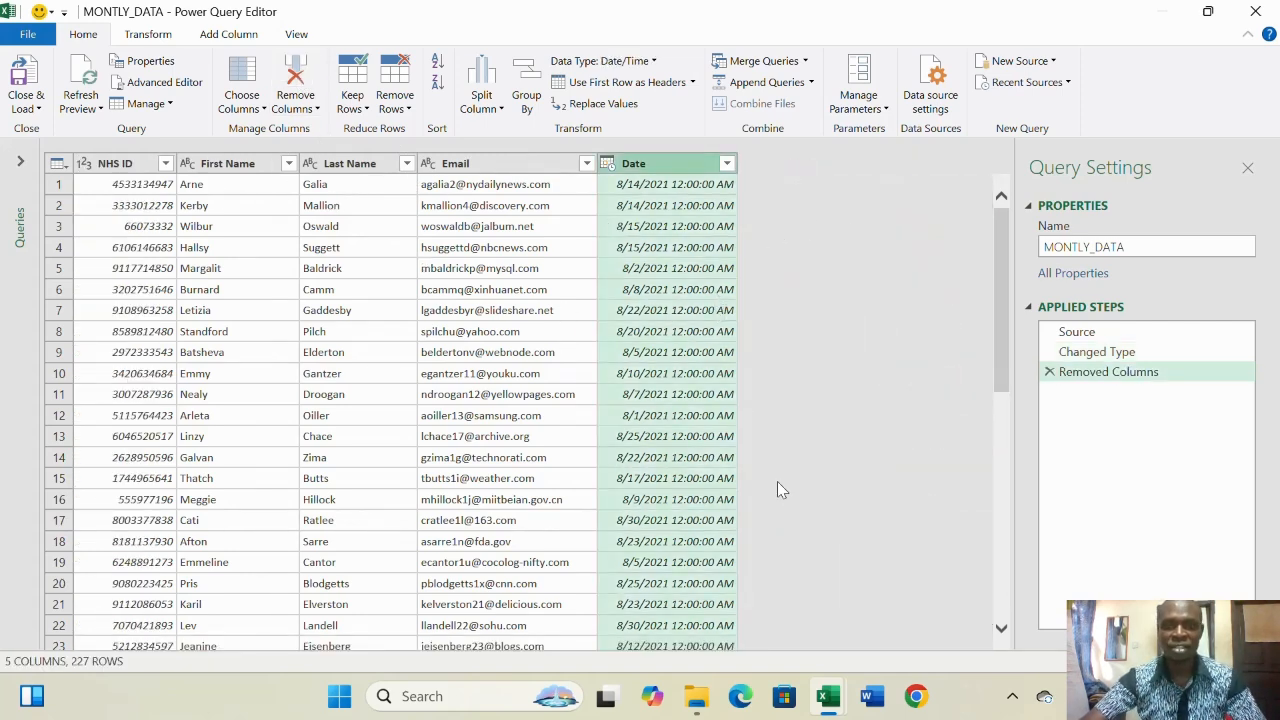
left_click(38, 112)
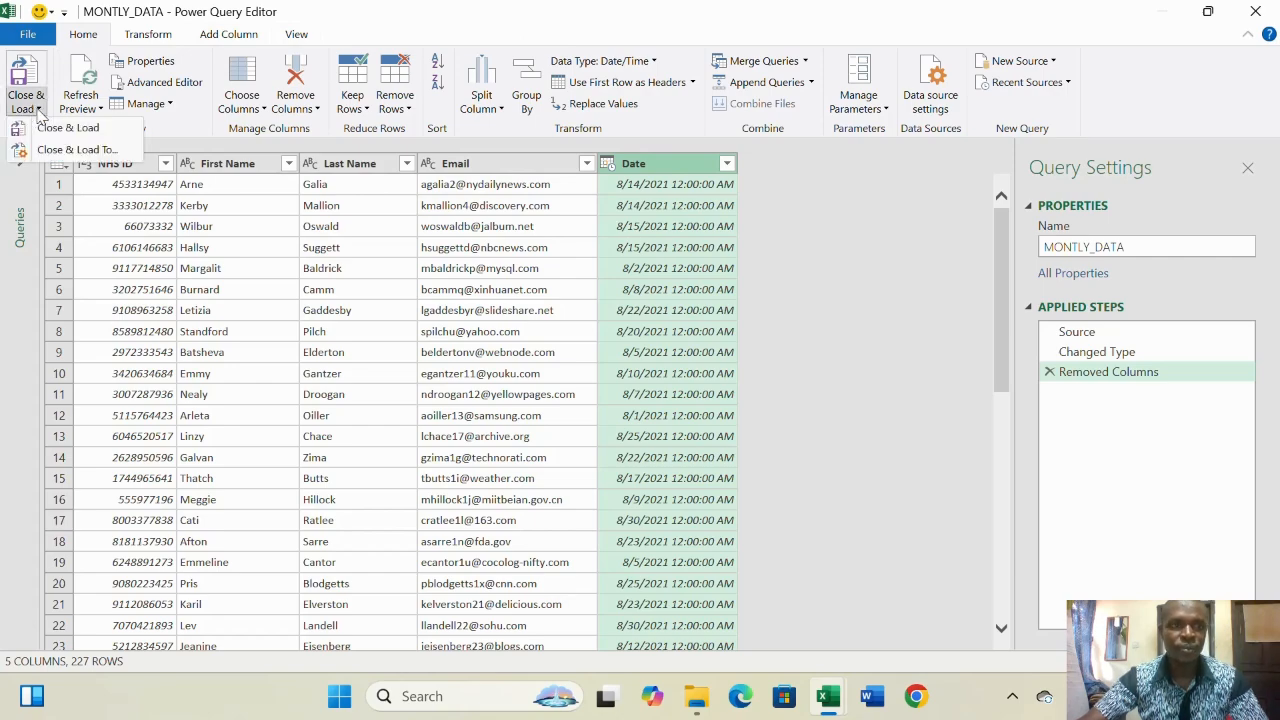
left_click(95, 135)
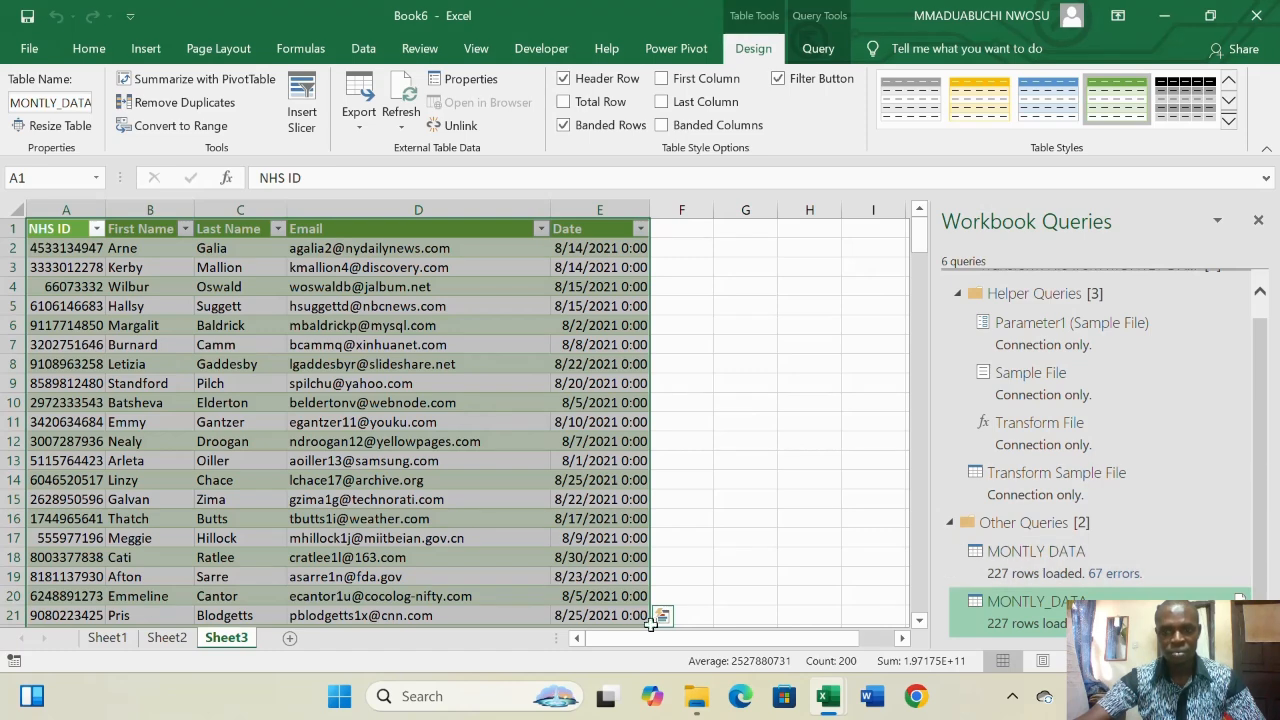
- Review the loaded five-column MONTLY_DATA table, NHS ID through Date with 227 rows, on Sheet3
left_click_drag(651, 638, 403, 636)
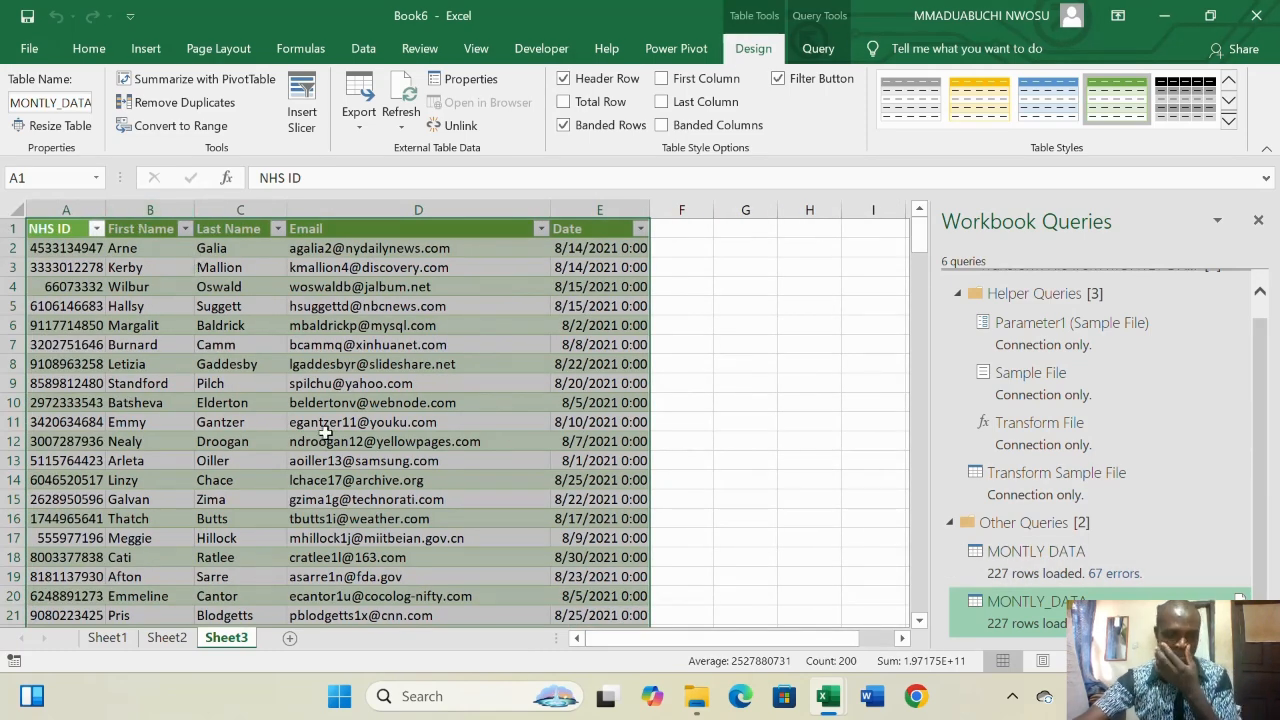
scroll(478, 447, "down", 9)
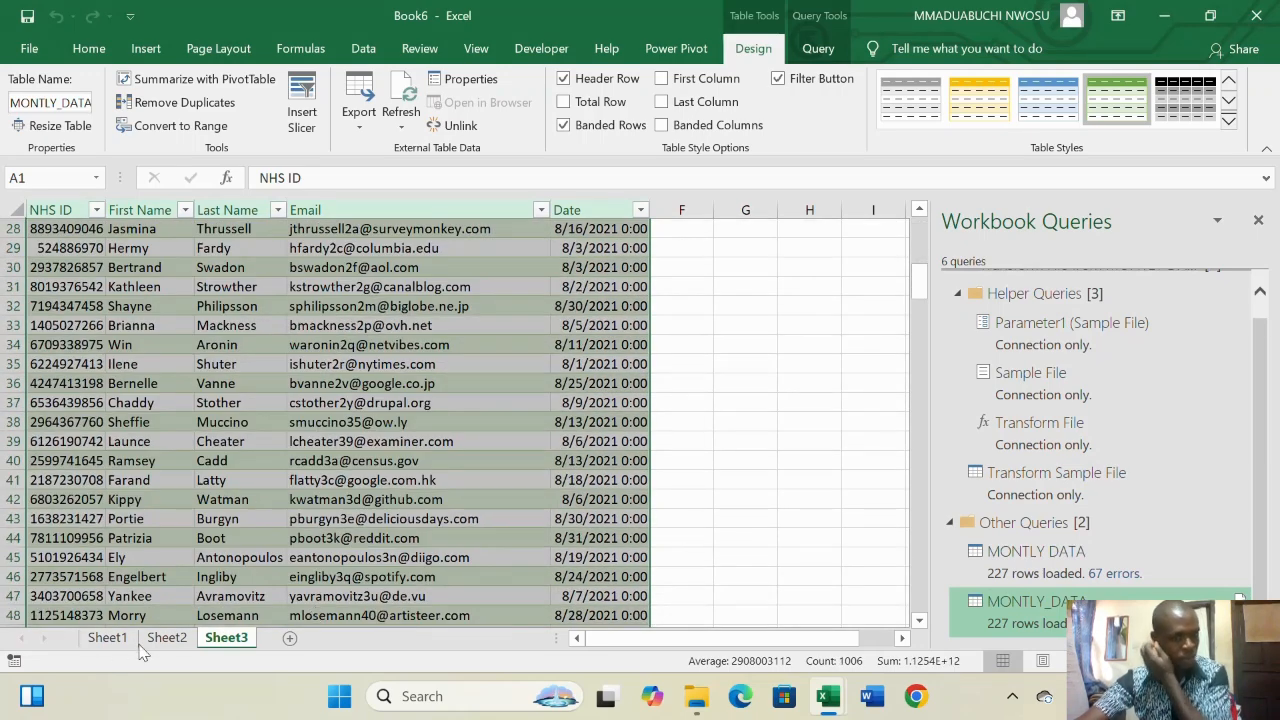
- Delete the empty Sheet1 worksheet
left_click(162, 638)
left_click(108, 638)
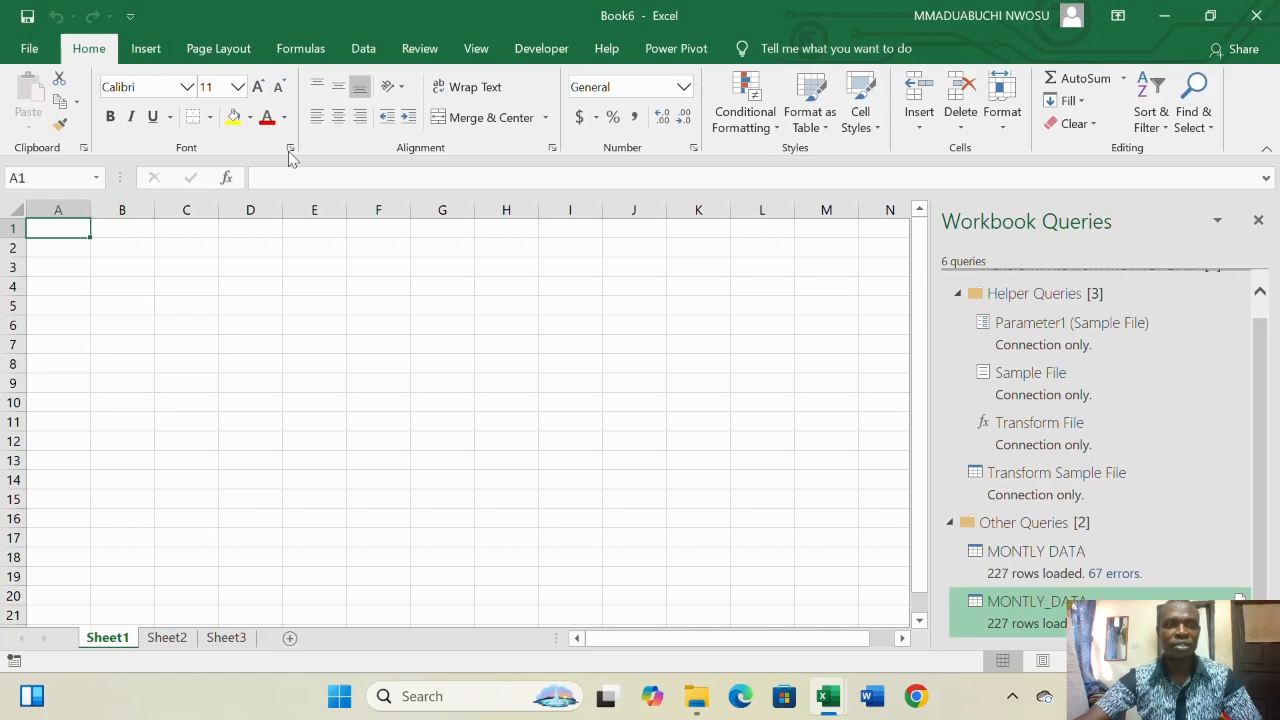
right_click(100, 640)
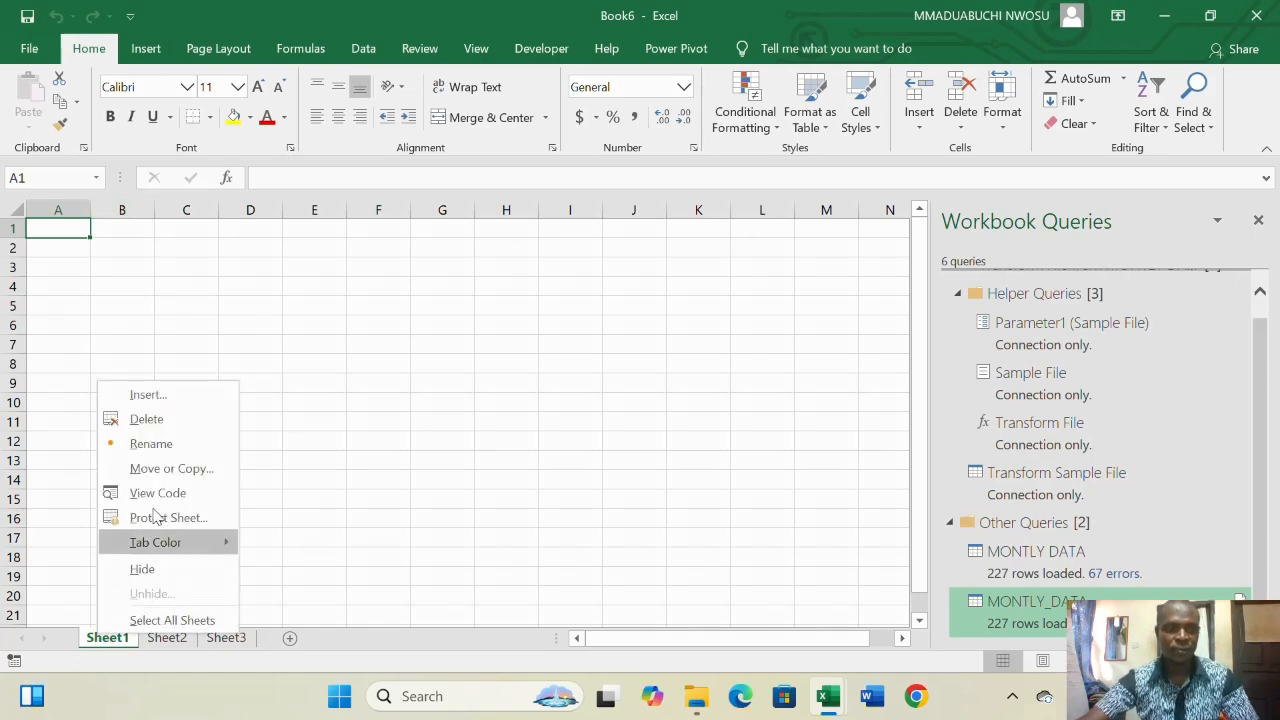
left_click(161, 418)
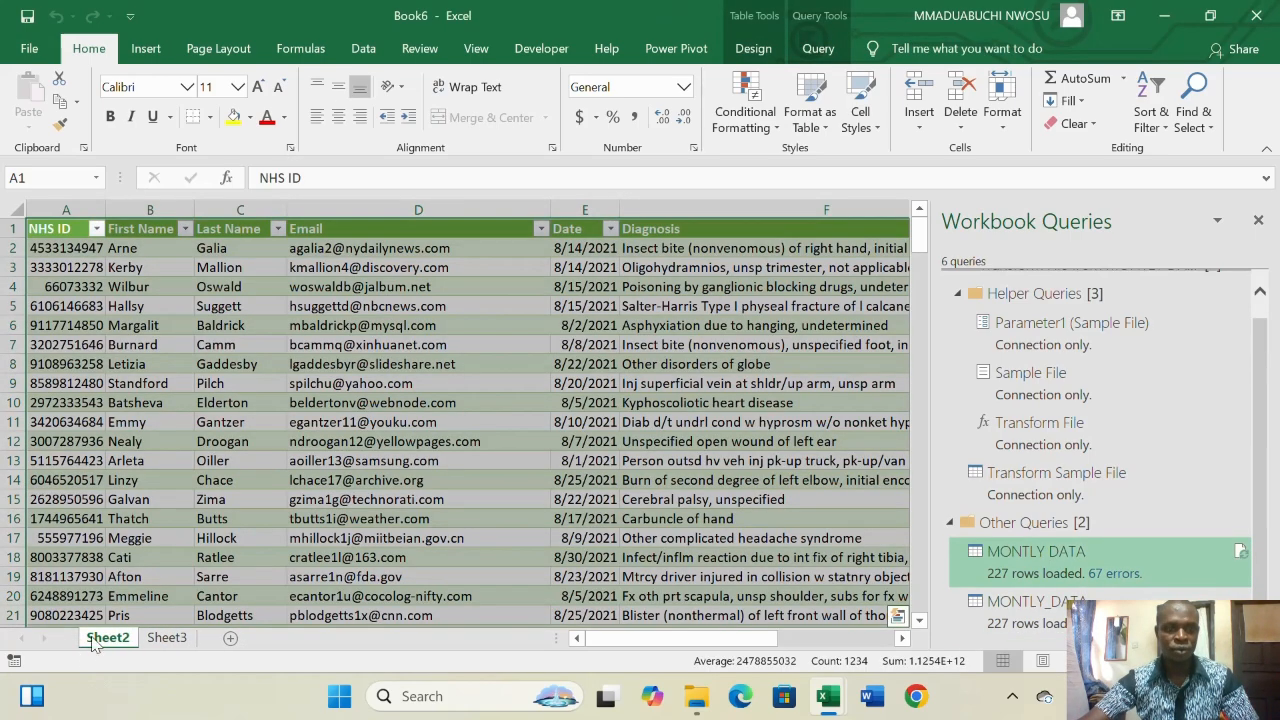
- Rename the Sheet2 worksheet to Sheet1
right_click(110, 640)
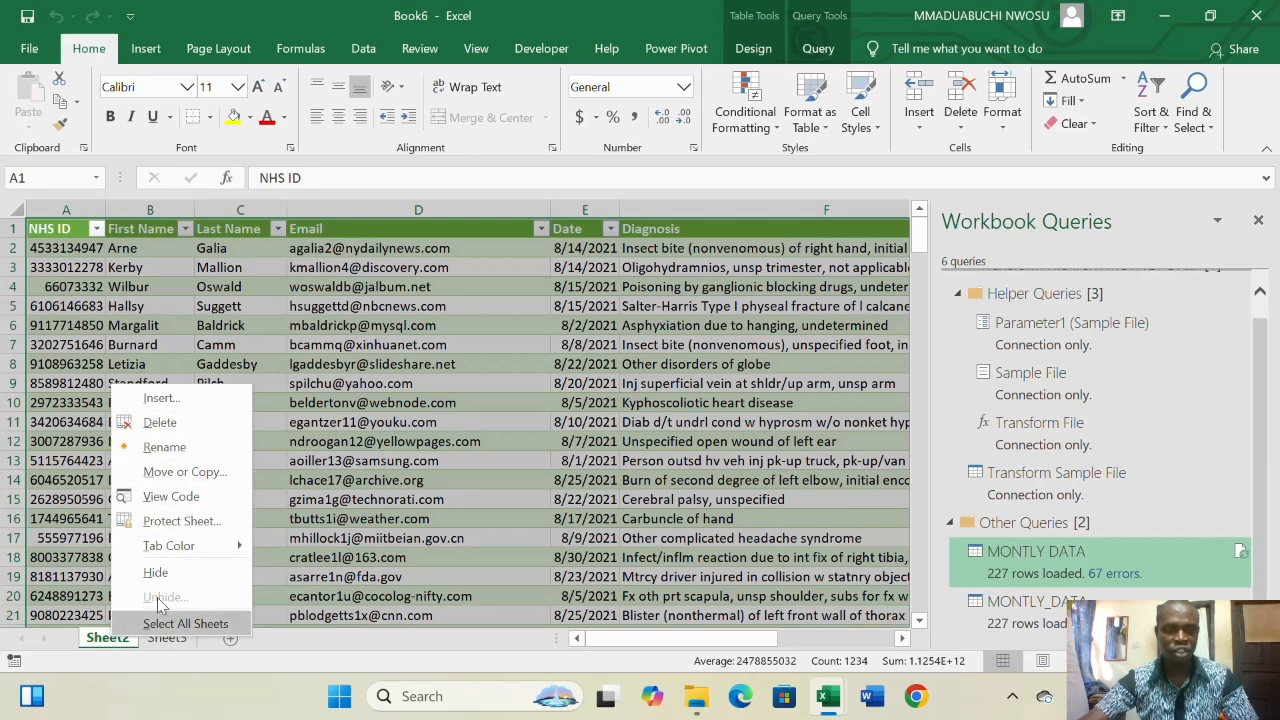
left_click(183, 452)
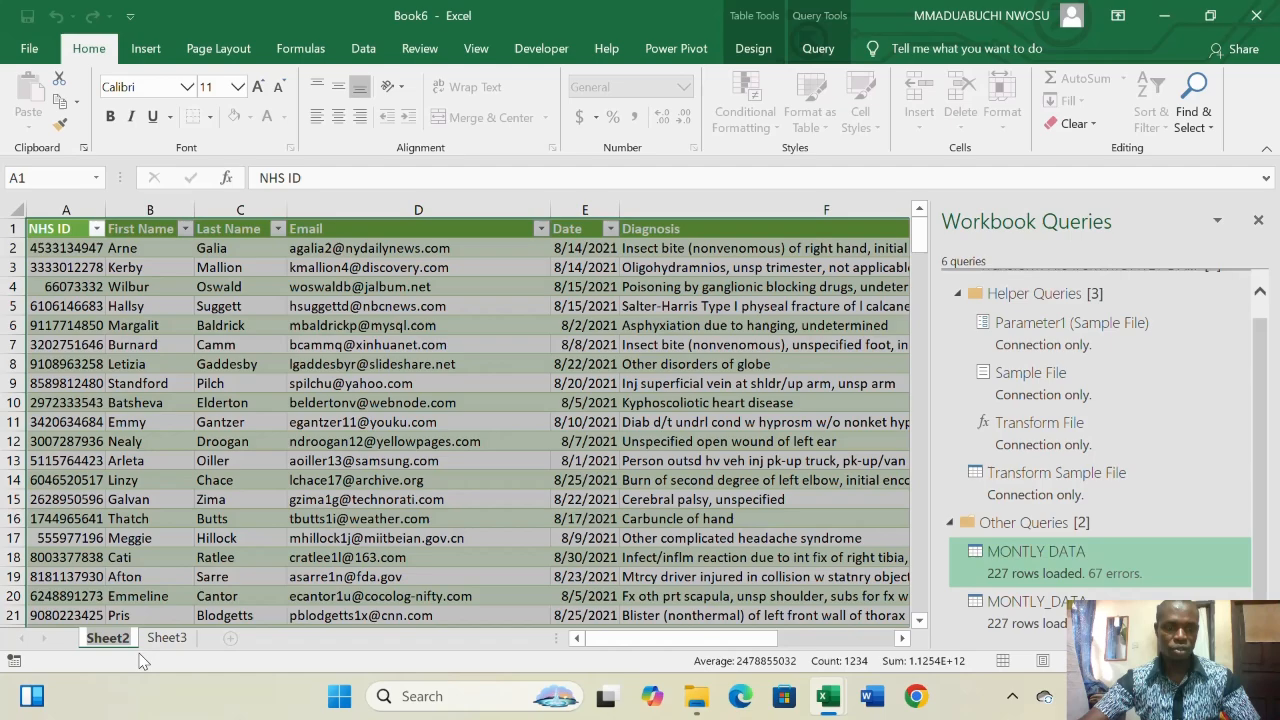
left_click(131, 639)
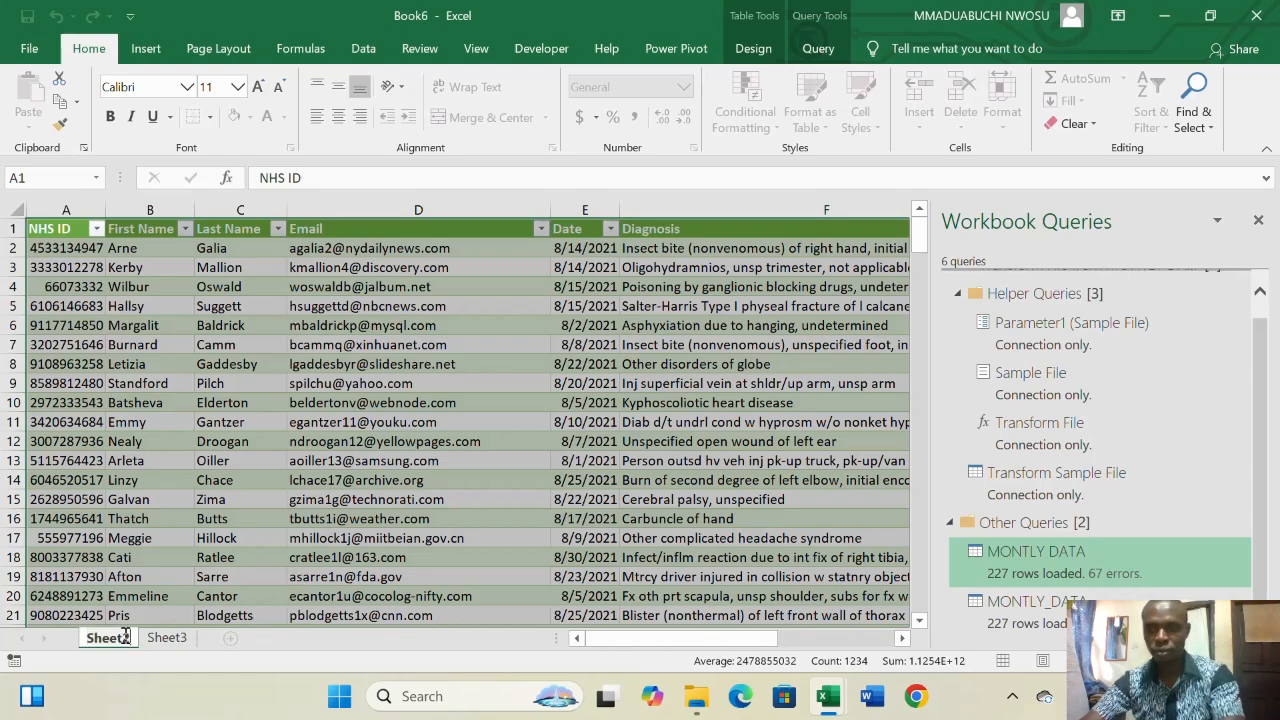
key("BackSpace")
type("1")
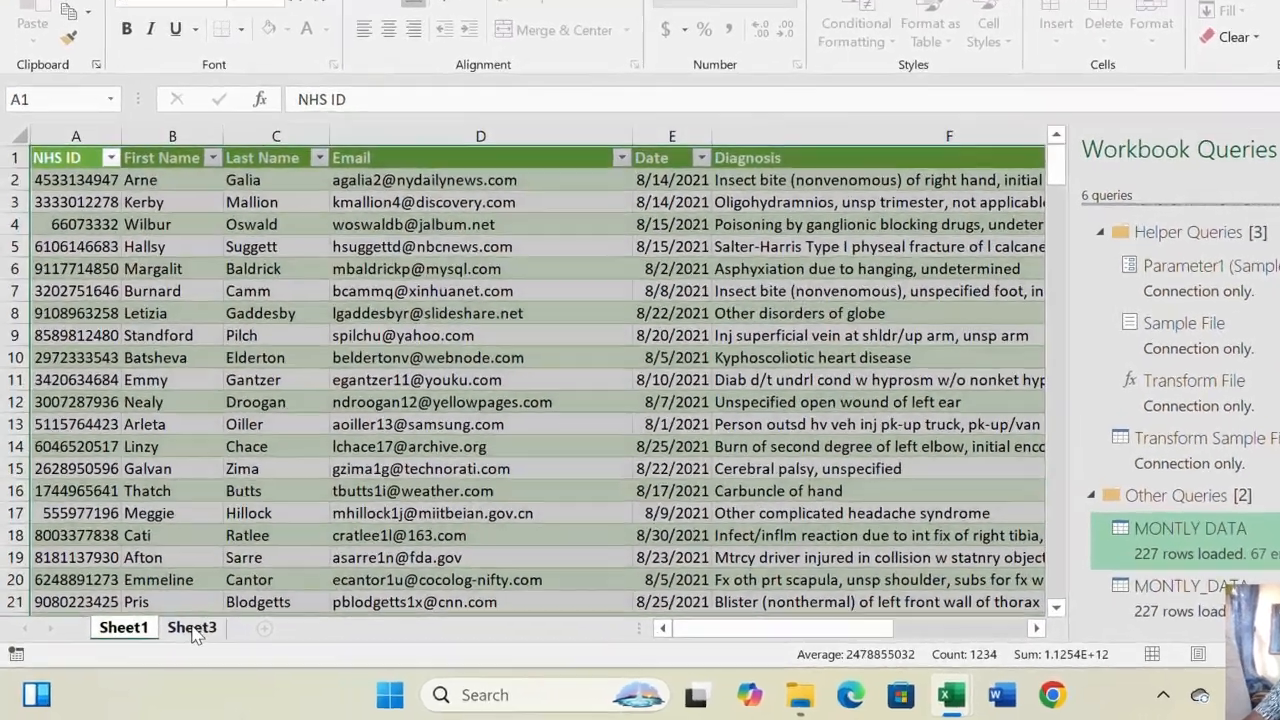
- Rename Sheet3, holding the query table, to Sheet2 and check both sheets
left_click(167, 639)
right_click(167, 640)
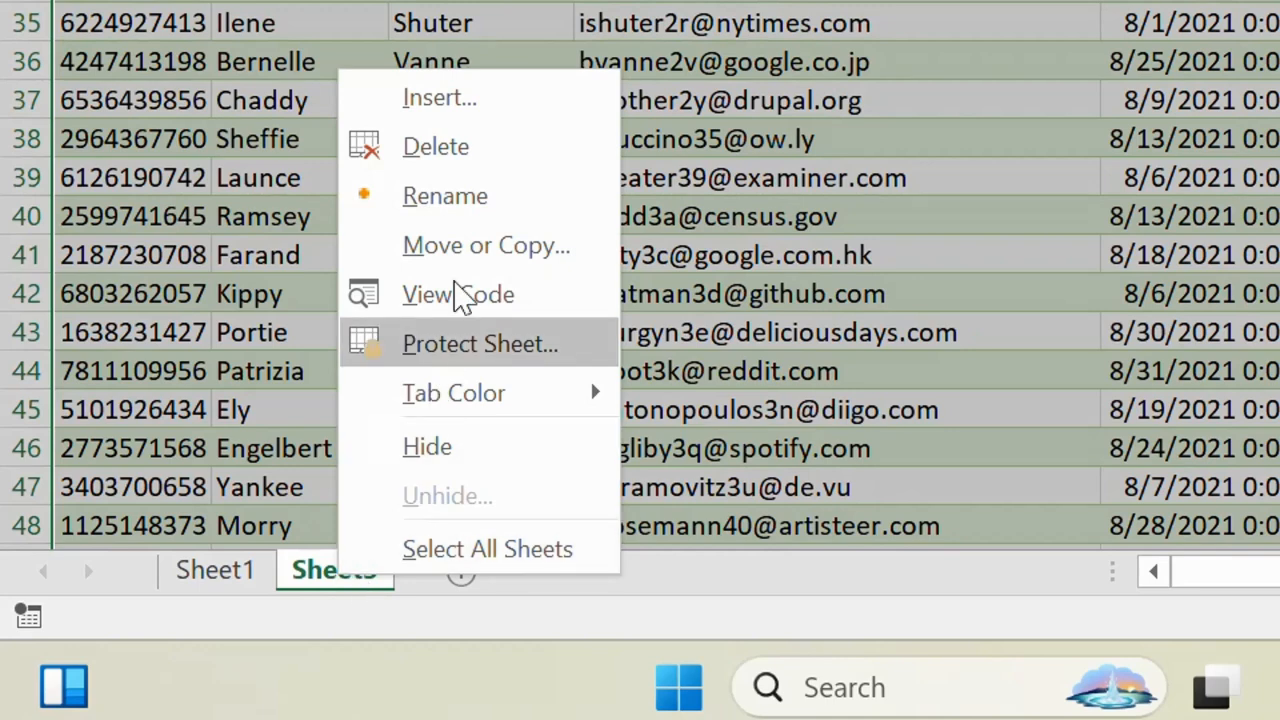
left_click(472, 202)
left_click(381, 566)
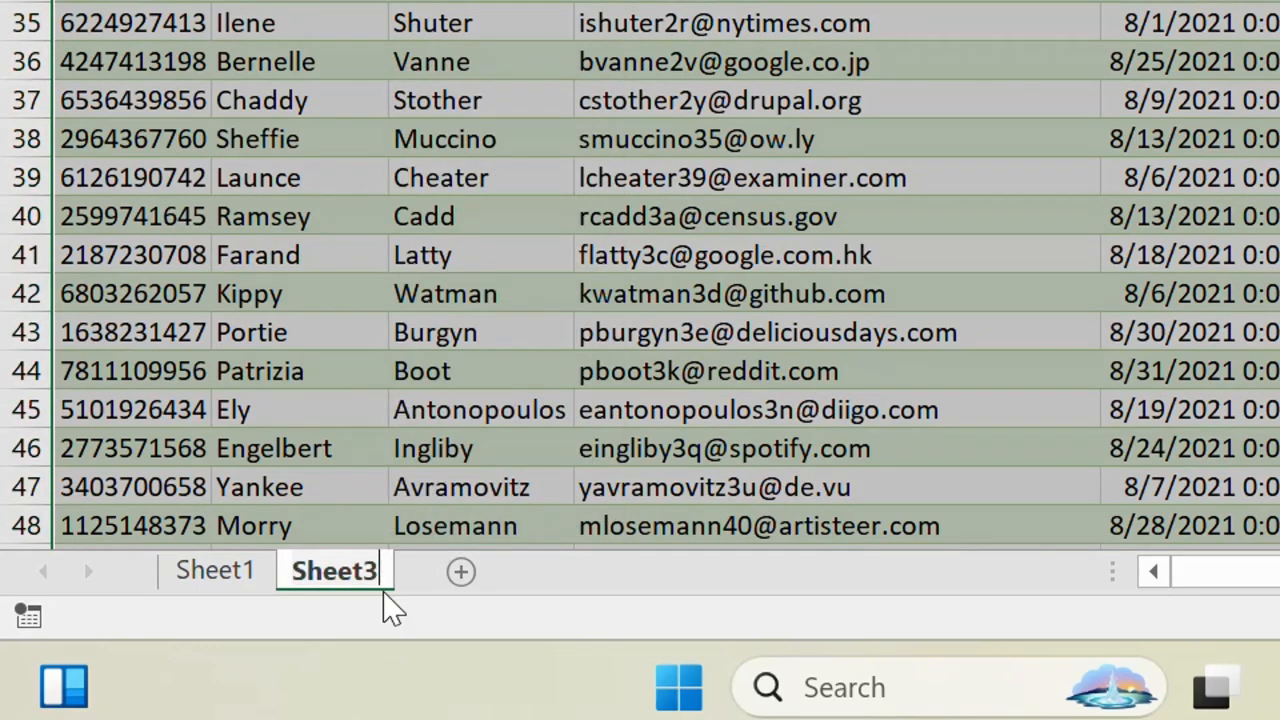
key("BackSpace")
type("2")
key("Return")
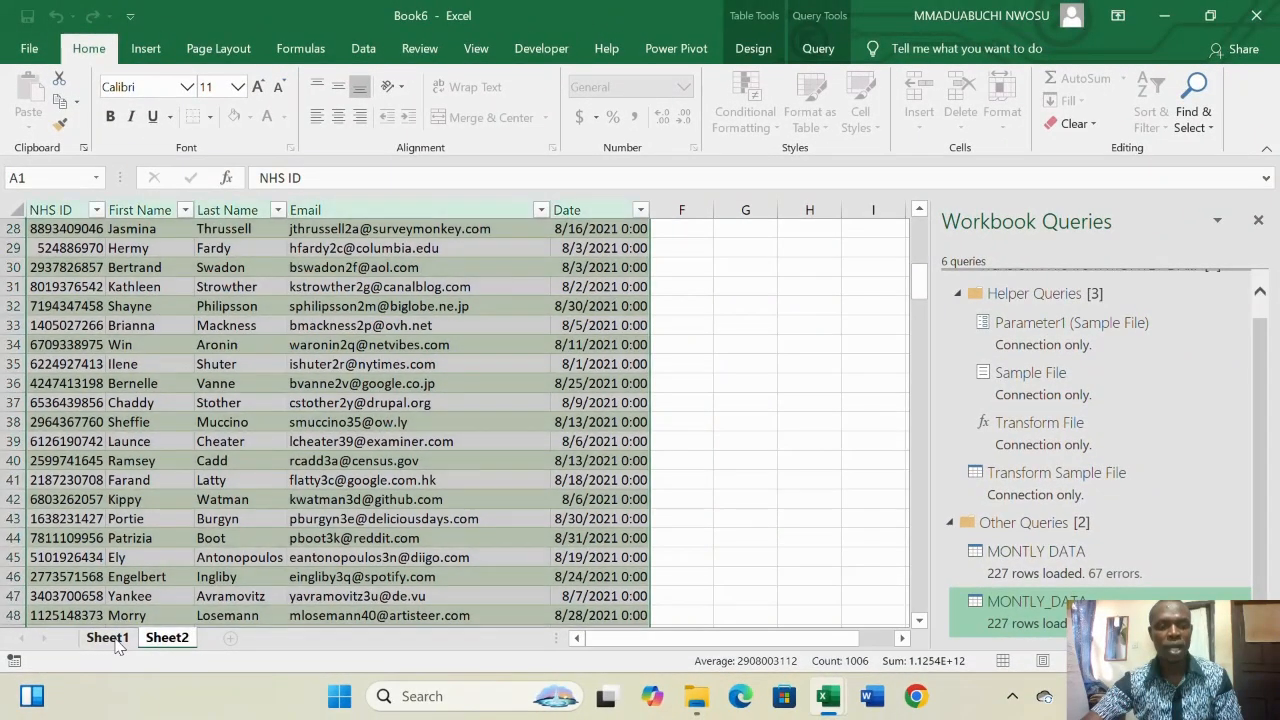
left_click(215, 570)
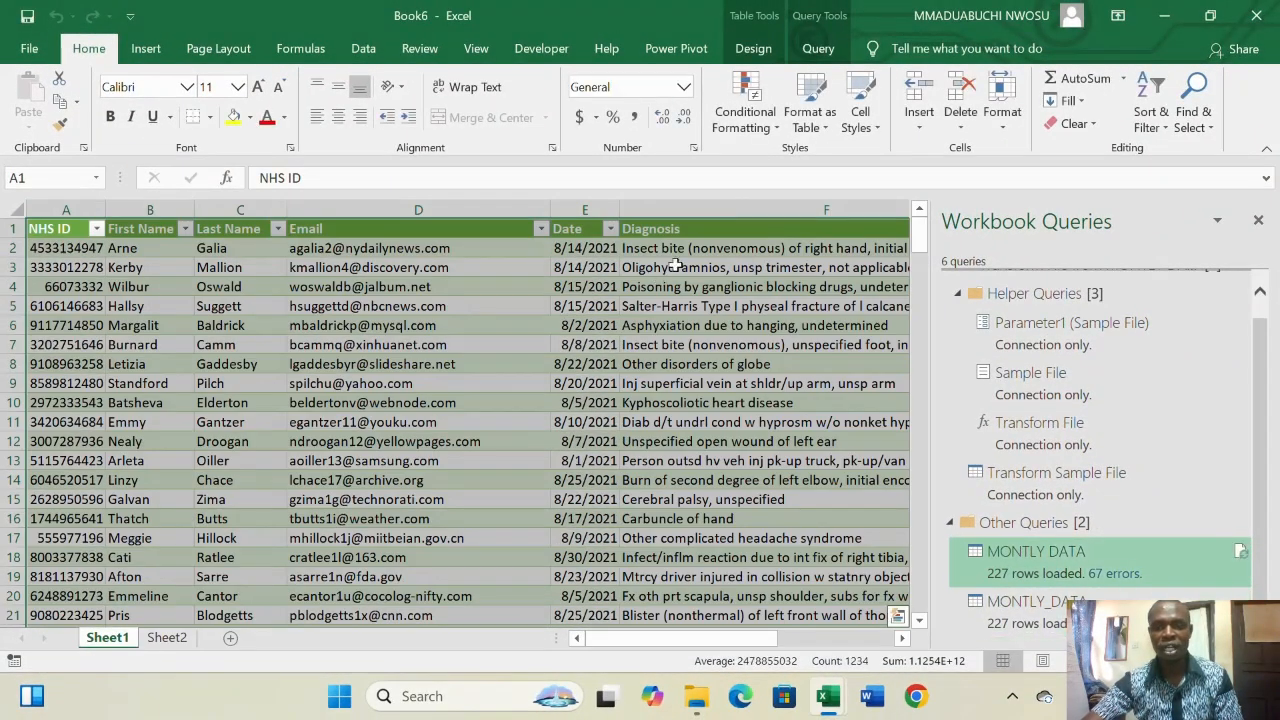
left_click(167, 638)
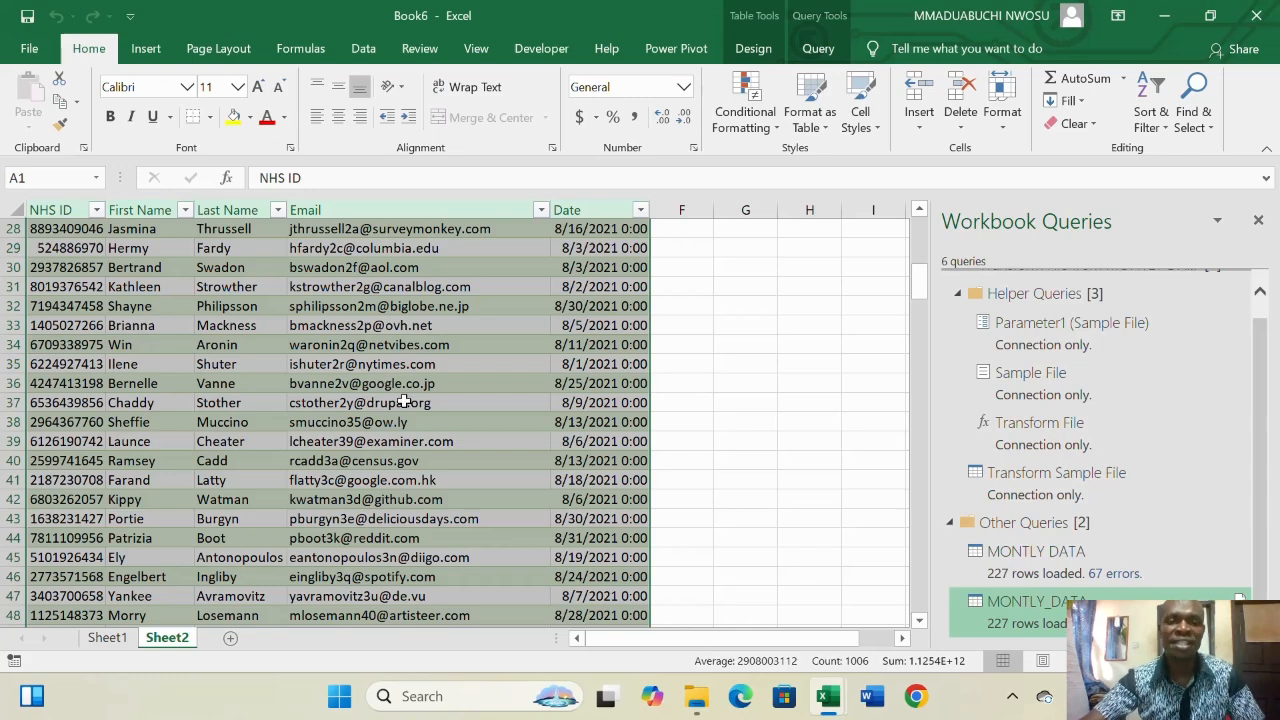
- Minimize the Book6 window so the empty Book5 workbook shows
left_click(1166, 17)
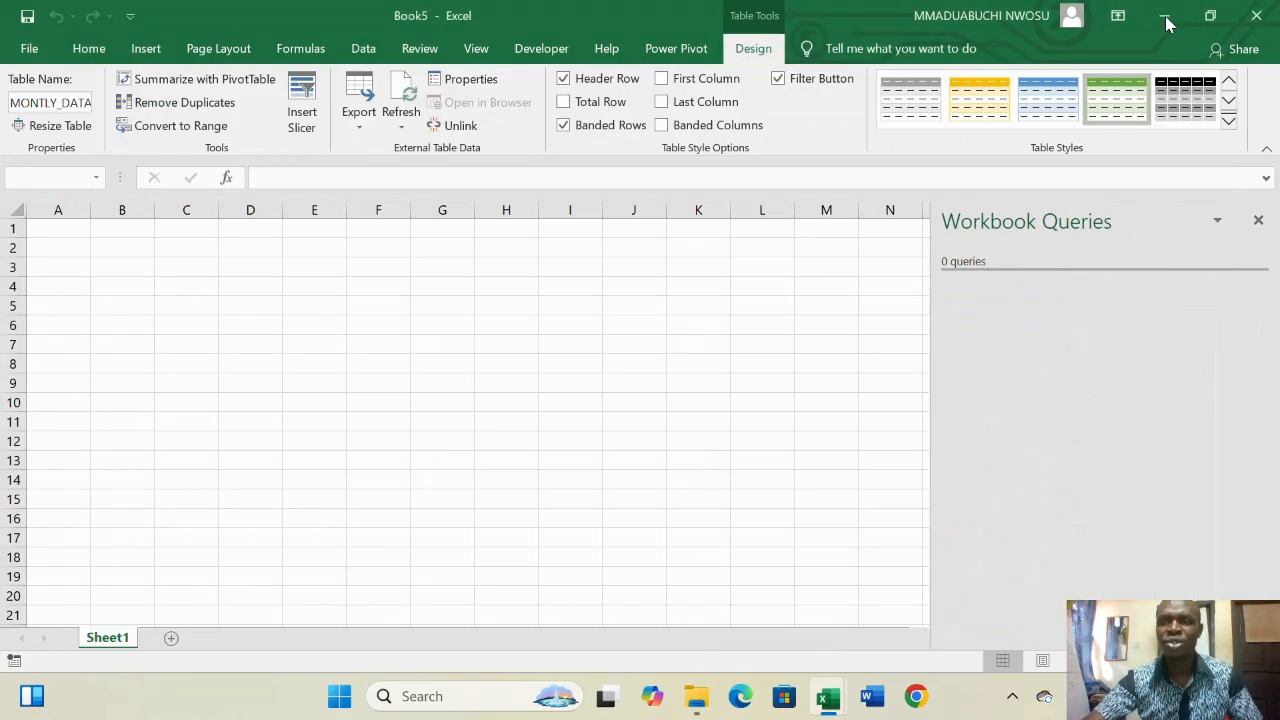
- Minimize both Excel workbooks and drag SEPTEMBER 2021 into the MONTLY DATA desktop folder
left_click(1166, 17)
mouse_move(828, 696)
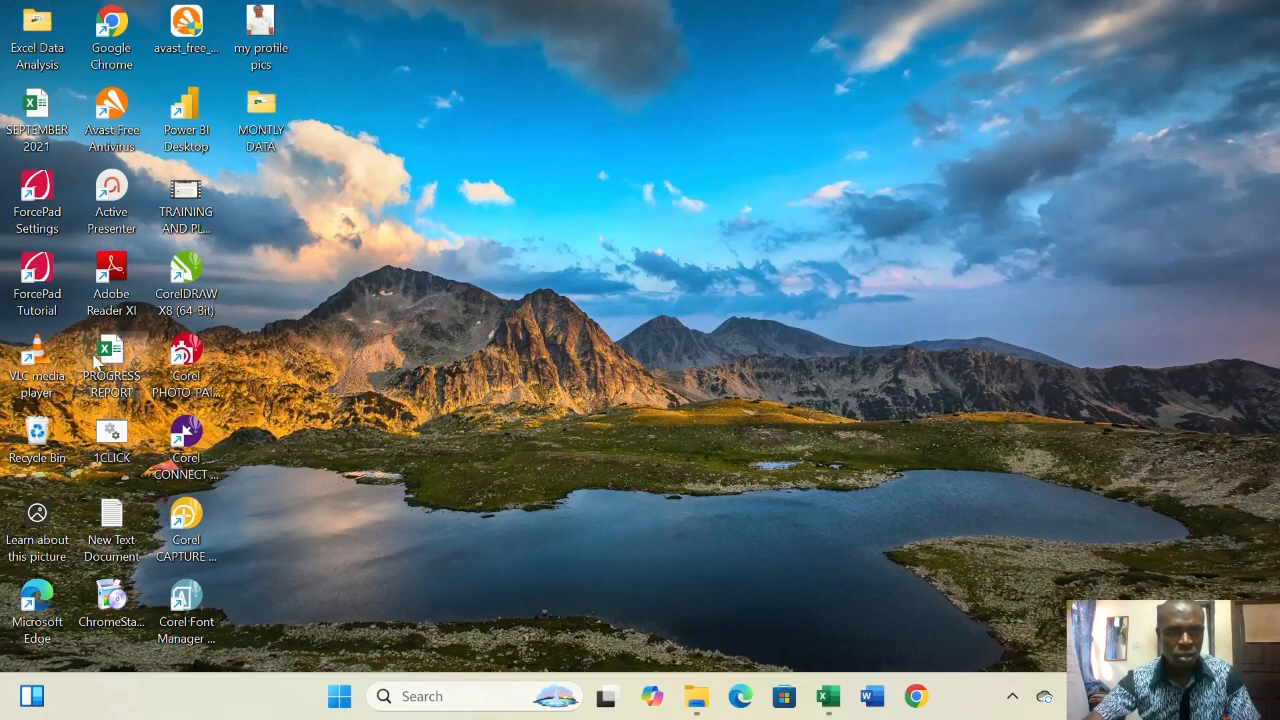
key("alt+Tab")
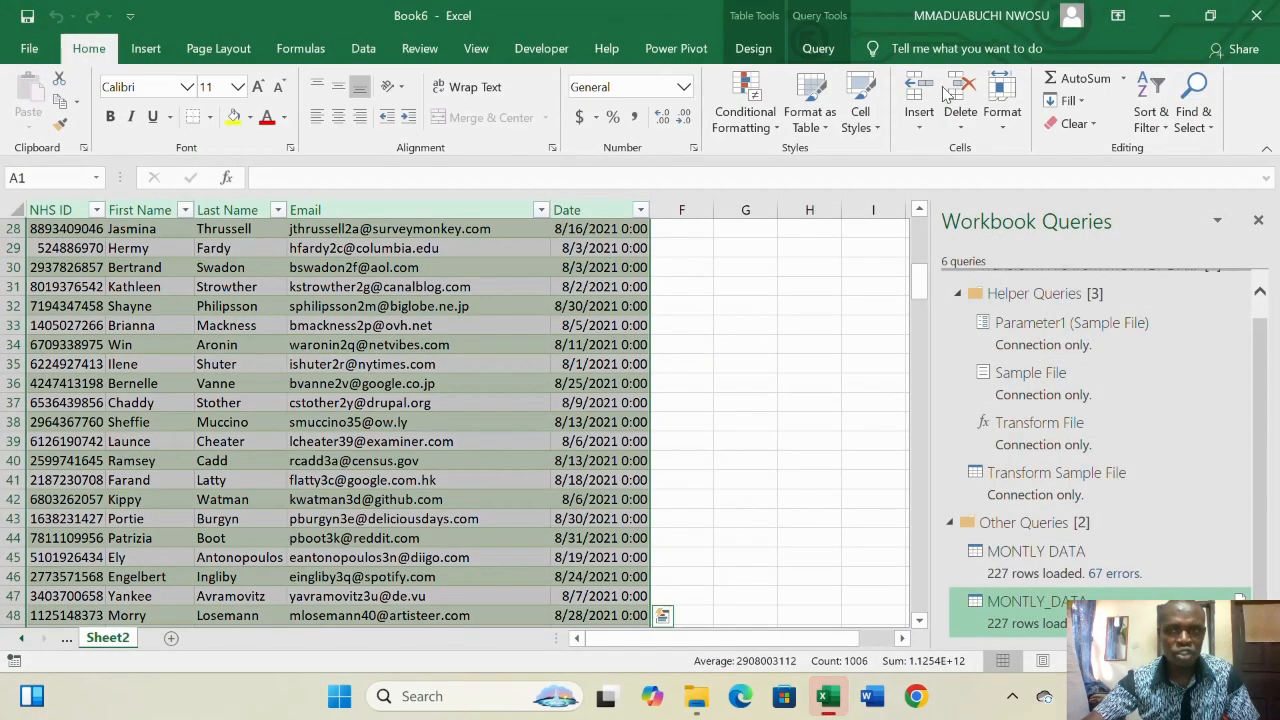
left_click(1164, 15)
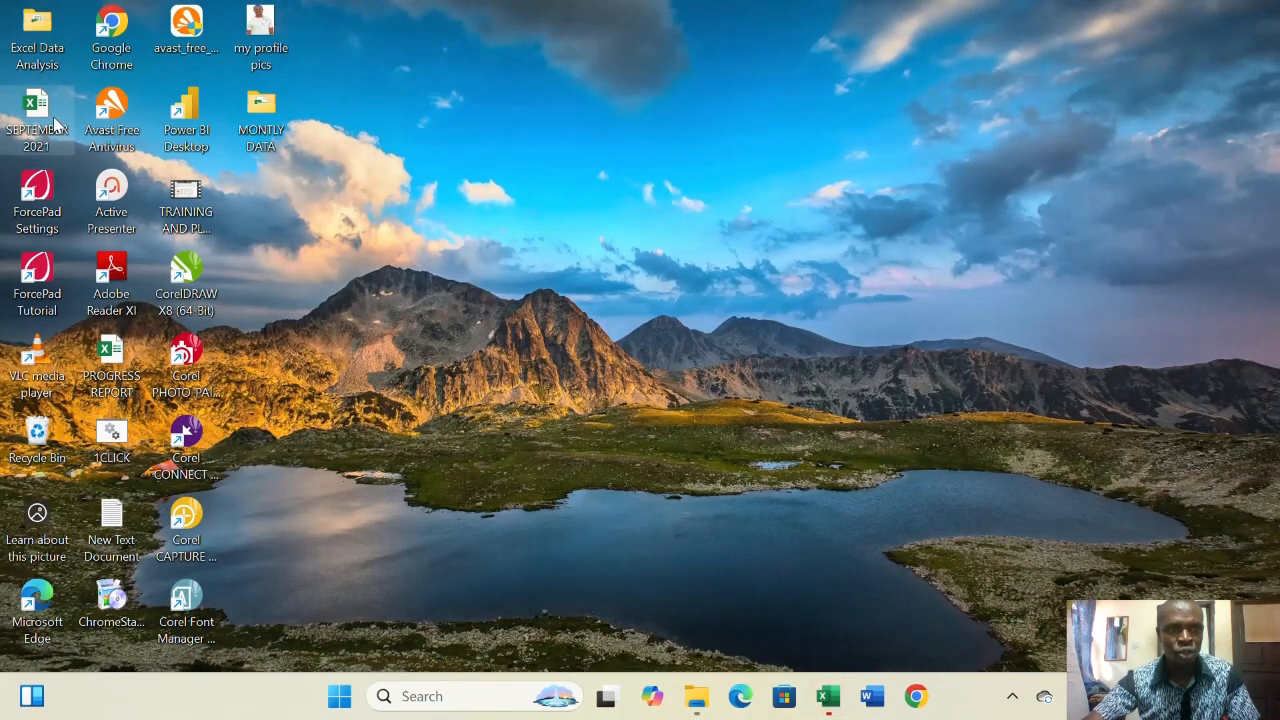
left_click_drag(55, 122, 258, 121)
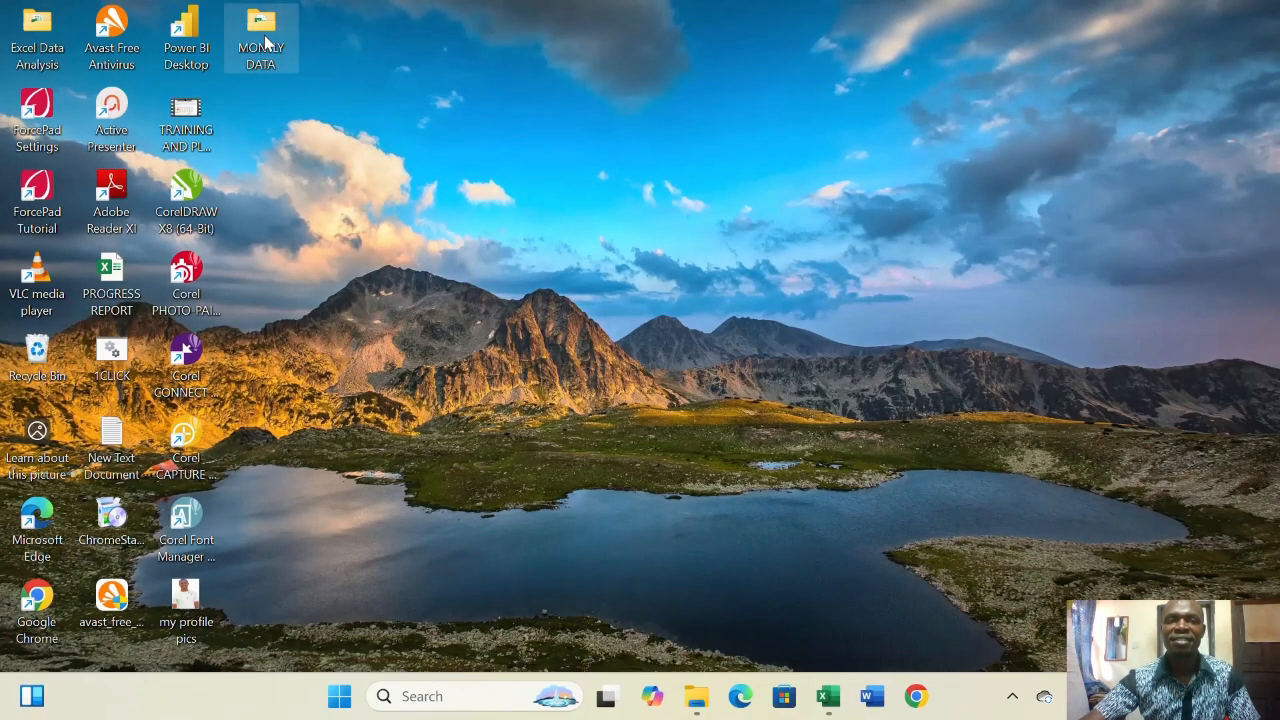
- Confirm SEPTEMBER 2021 is the fourth workbook in MONTLY DATA, then return to Book6
double_click(265, 38)
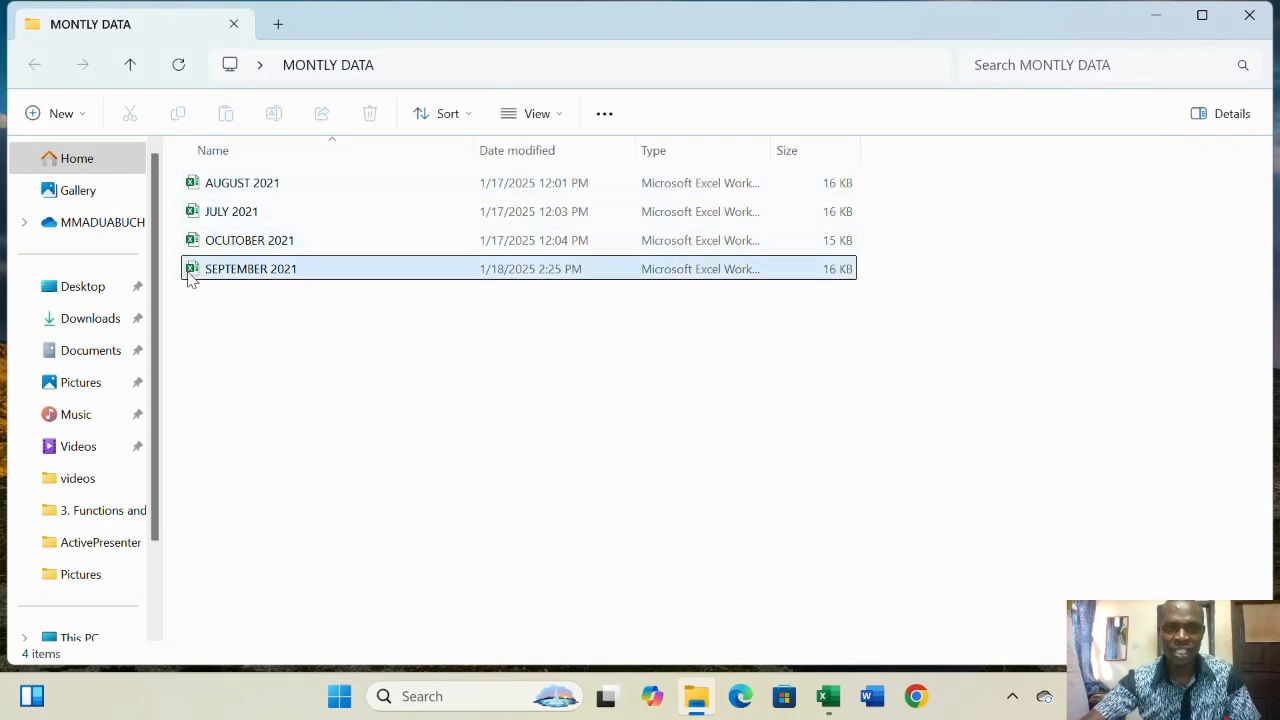
left_click(243, 289)
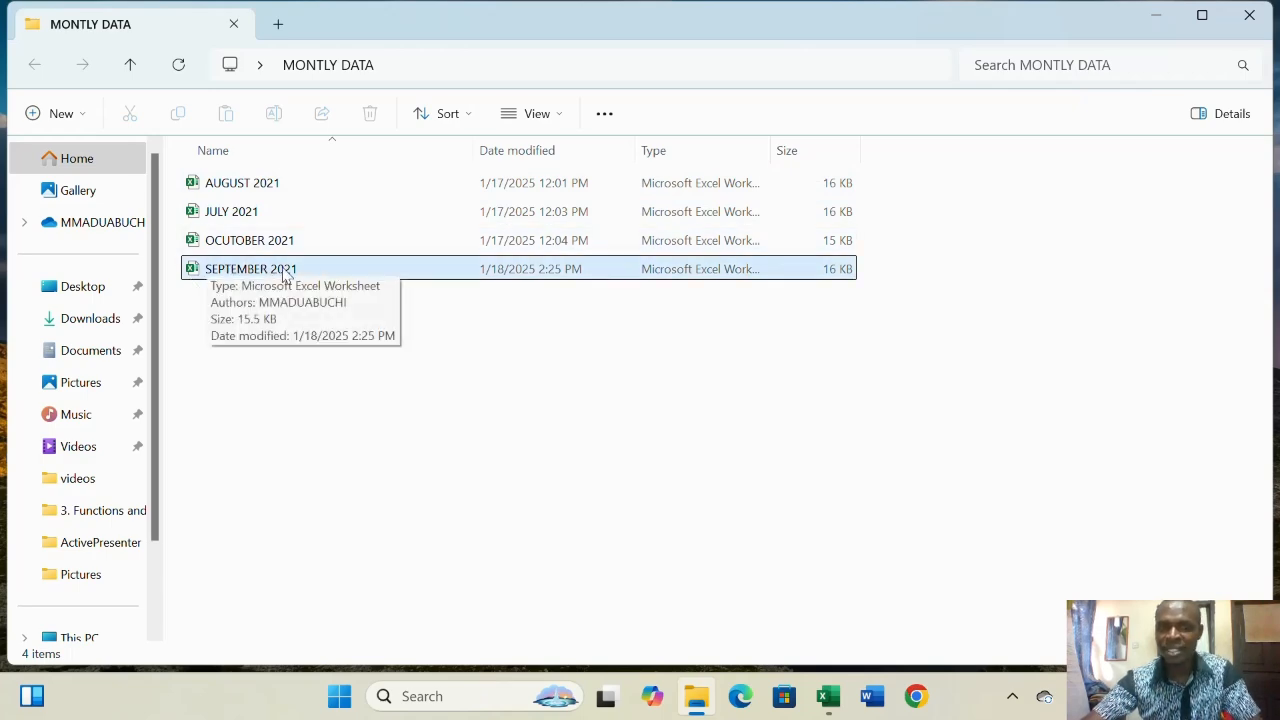
left_click(1250, 15)
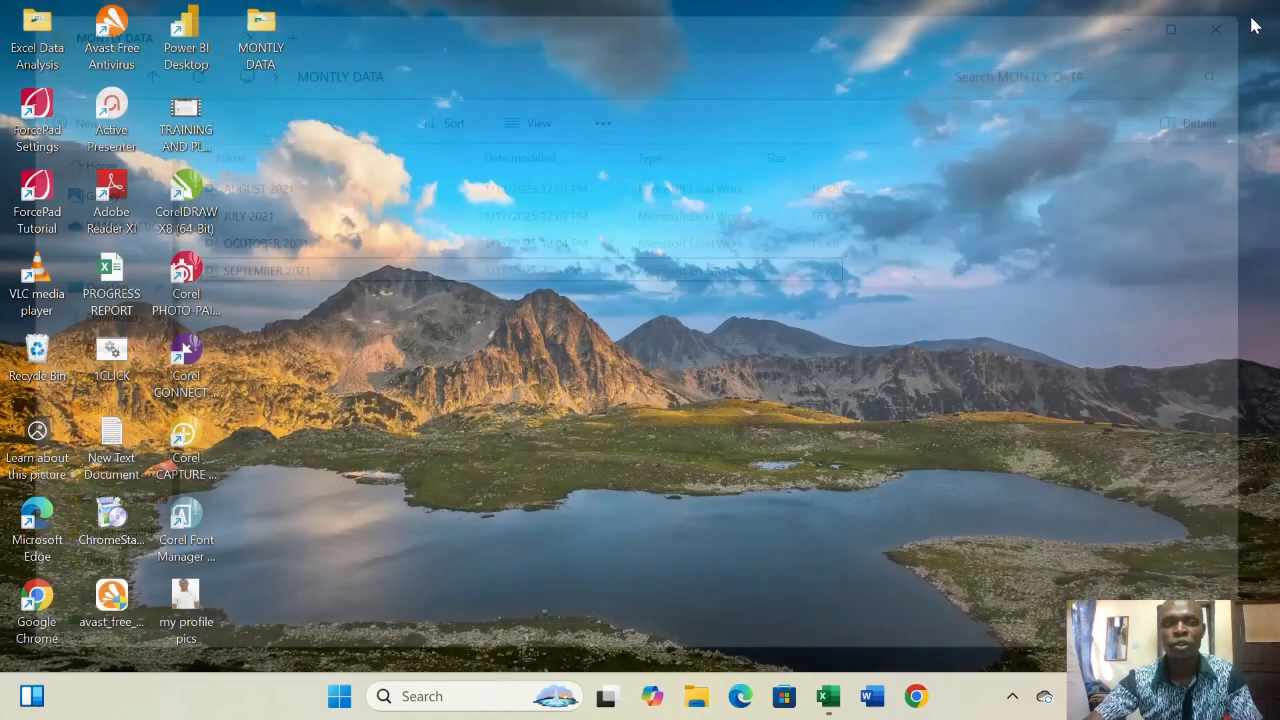
left_click(828, 695)
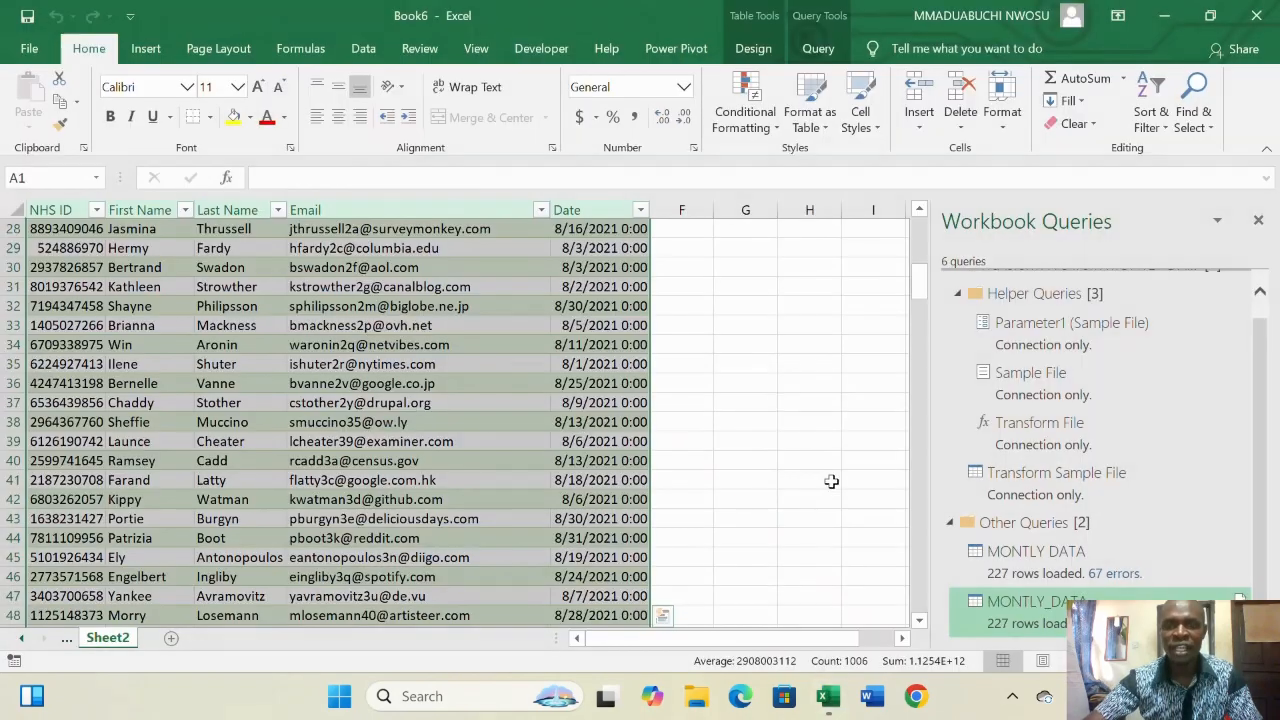
- Refresh the Sheet2 table and preview the queries' details: 227 rows, refreshed 3:20 PM
right_click(492, 292)
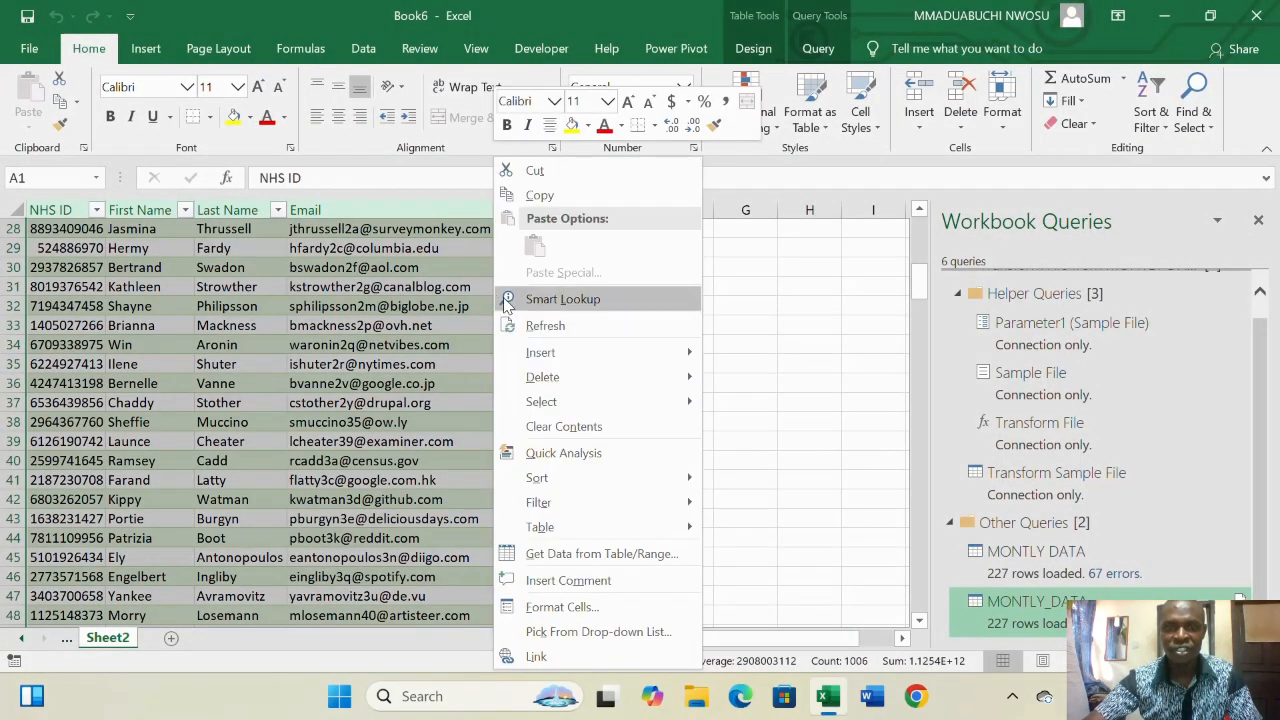
left_click(563, 327)
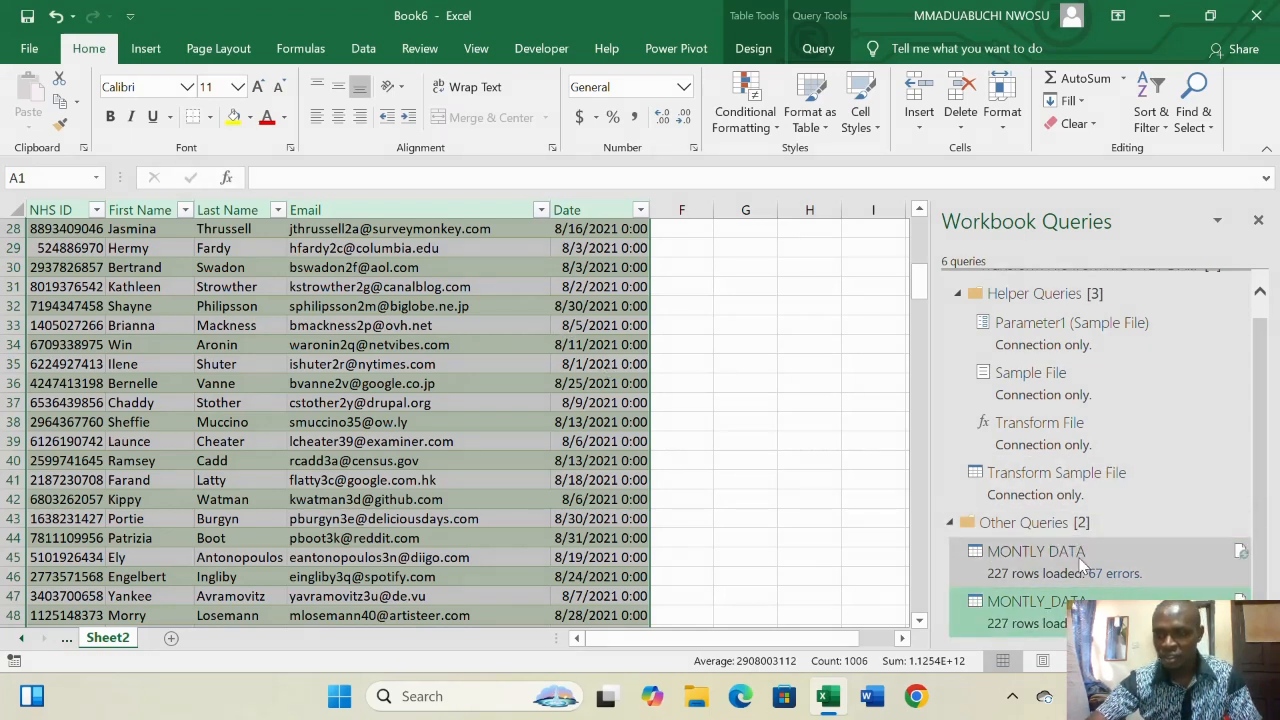
mouse_move(1115, 577)
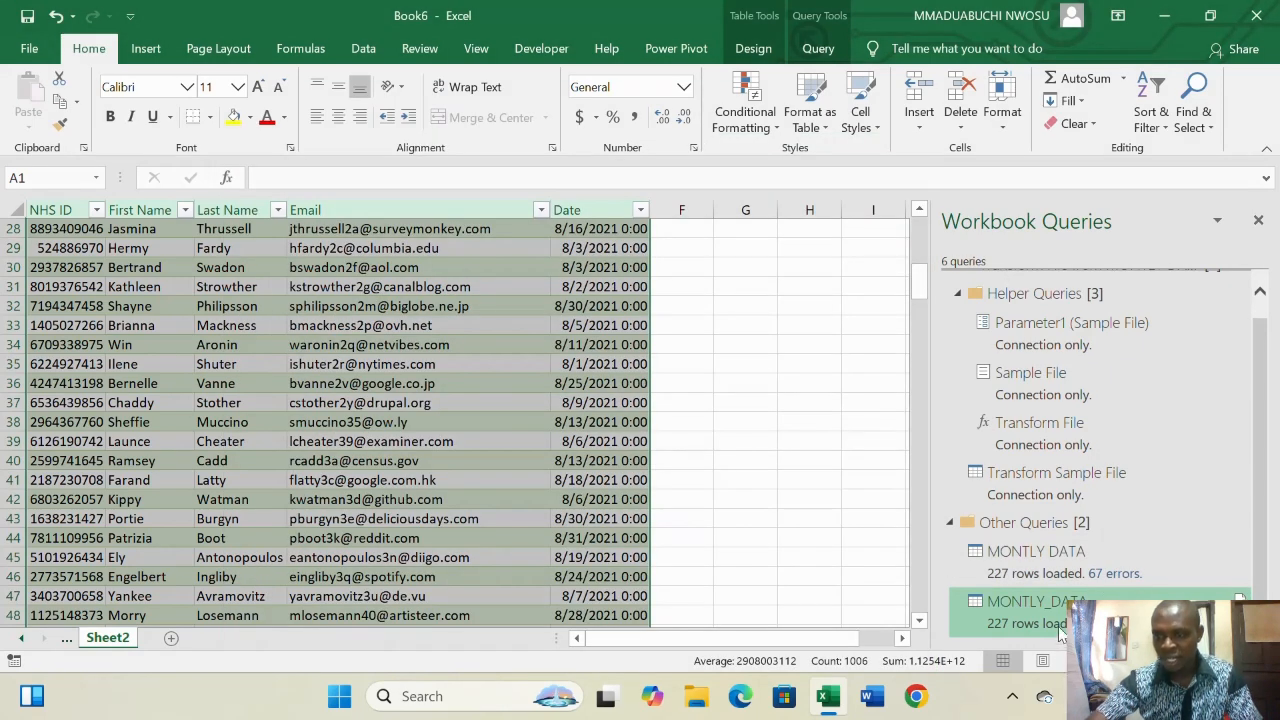
mouse_move(1040, 630)
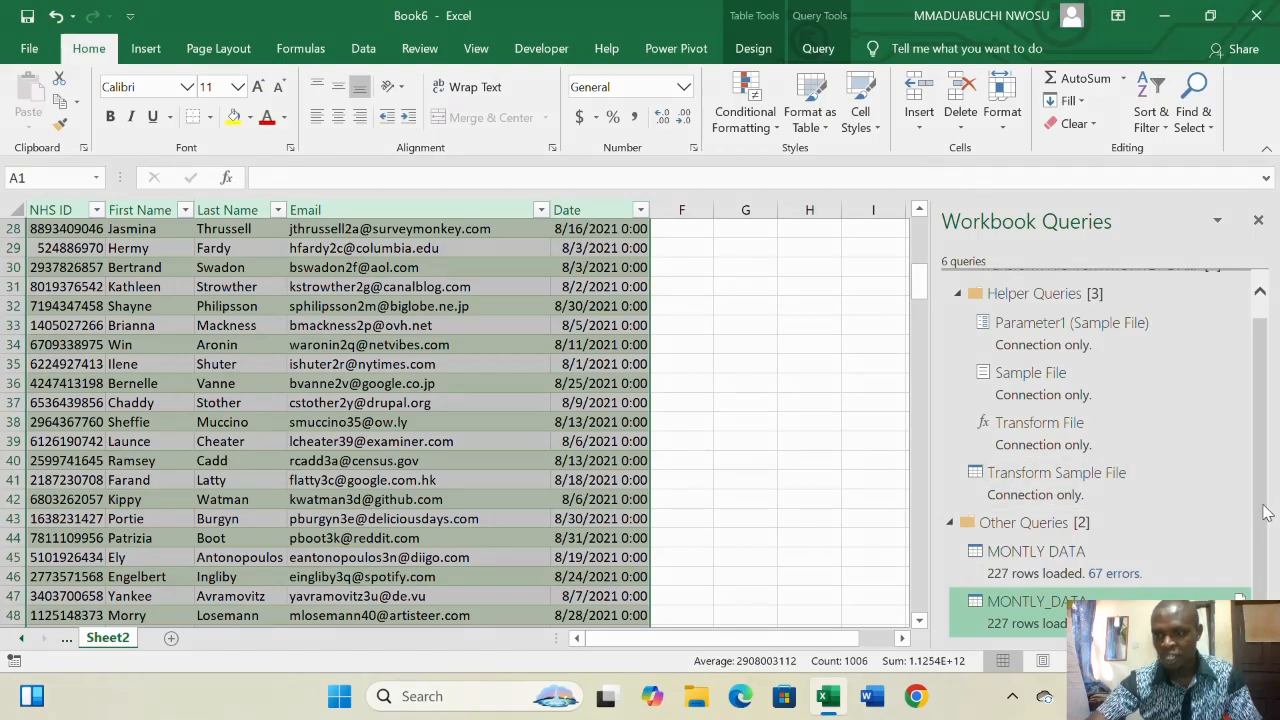
- Refresh the MONTLY DATA table on Sheet1 so it loads 300 rows
left_click(1036, 551)
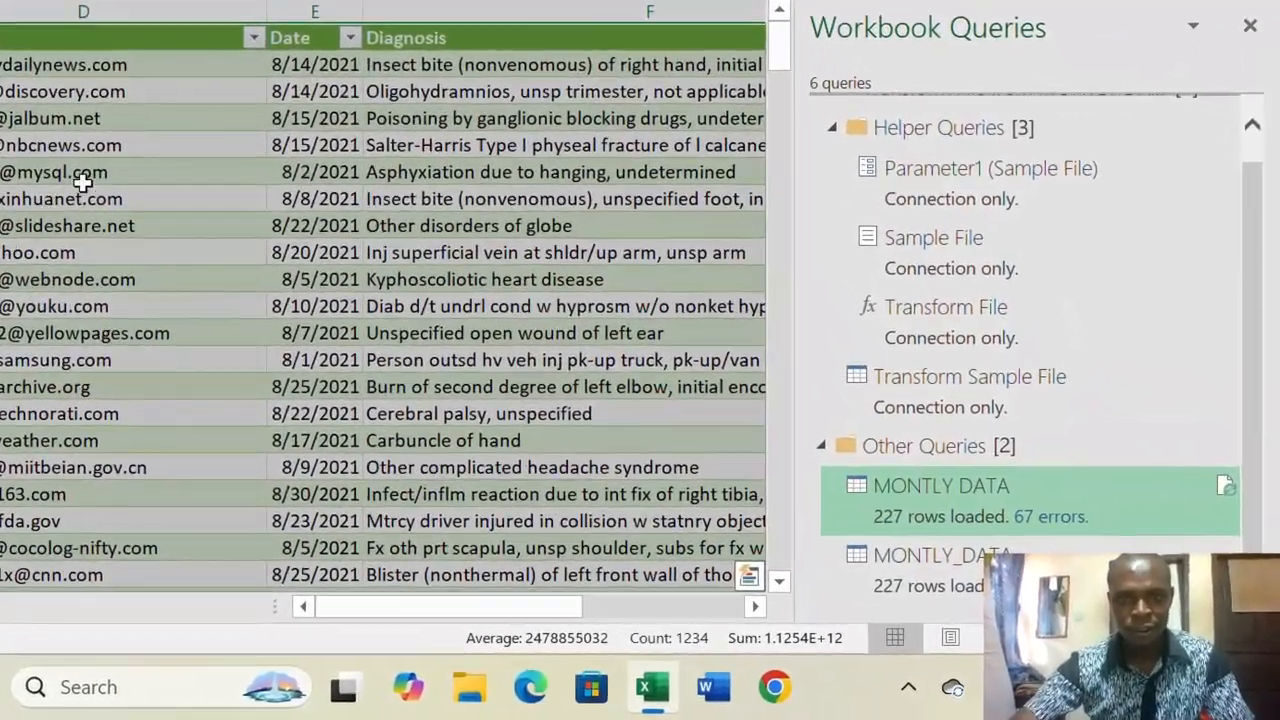
right_click(264, 265)
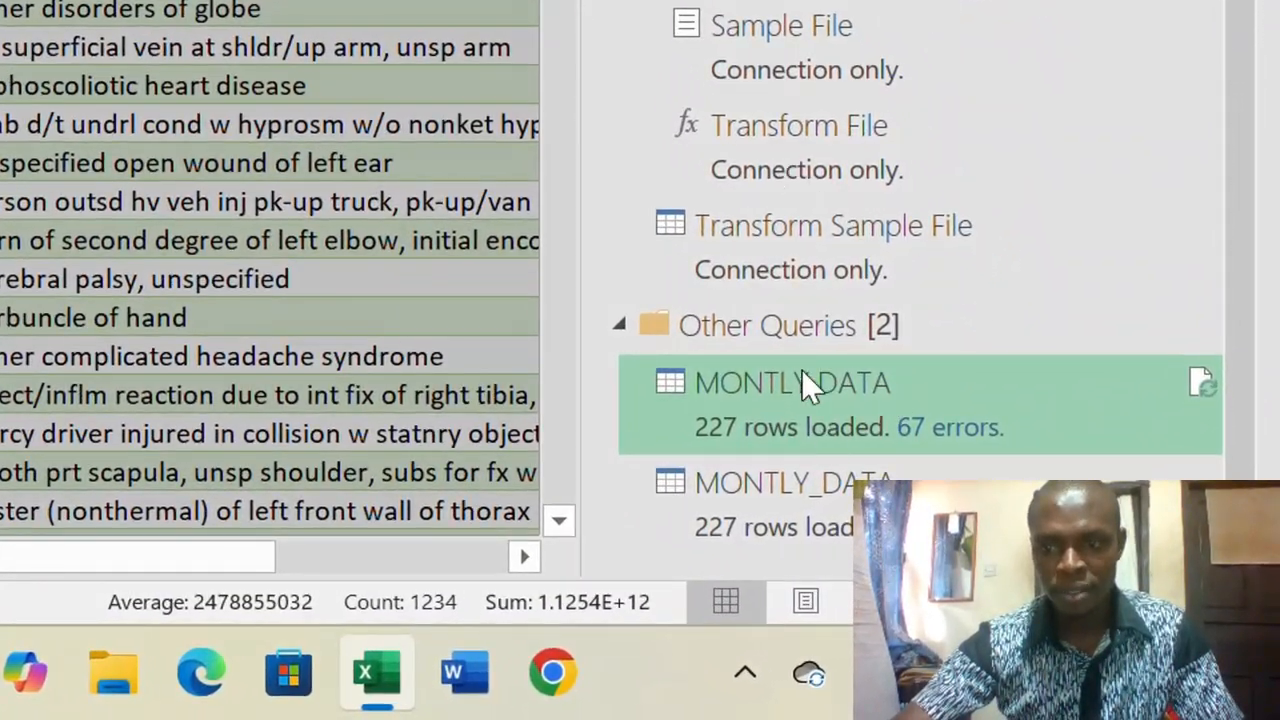
left_click(1202, 384)
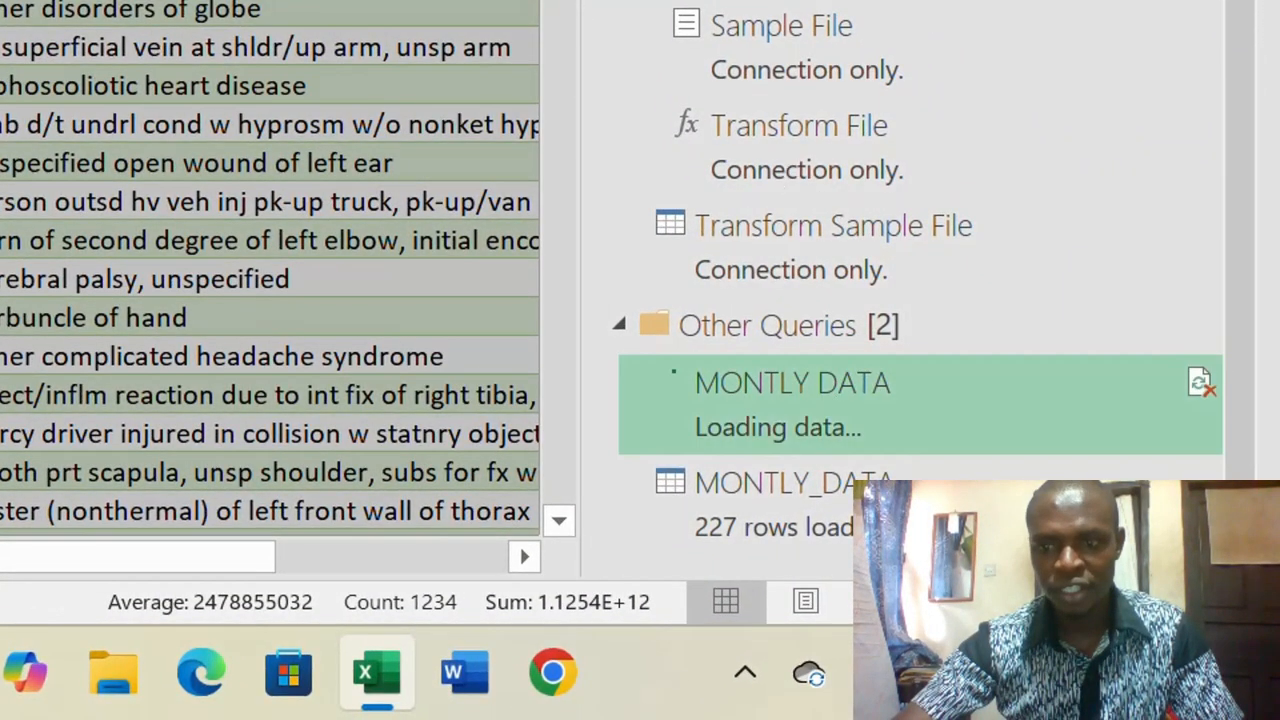
- Refresh the MONTLY_DATA query's table so it also loads 300 rows
mouse_move(759, 436)
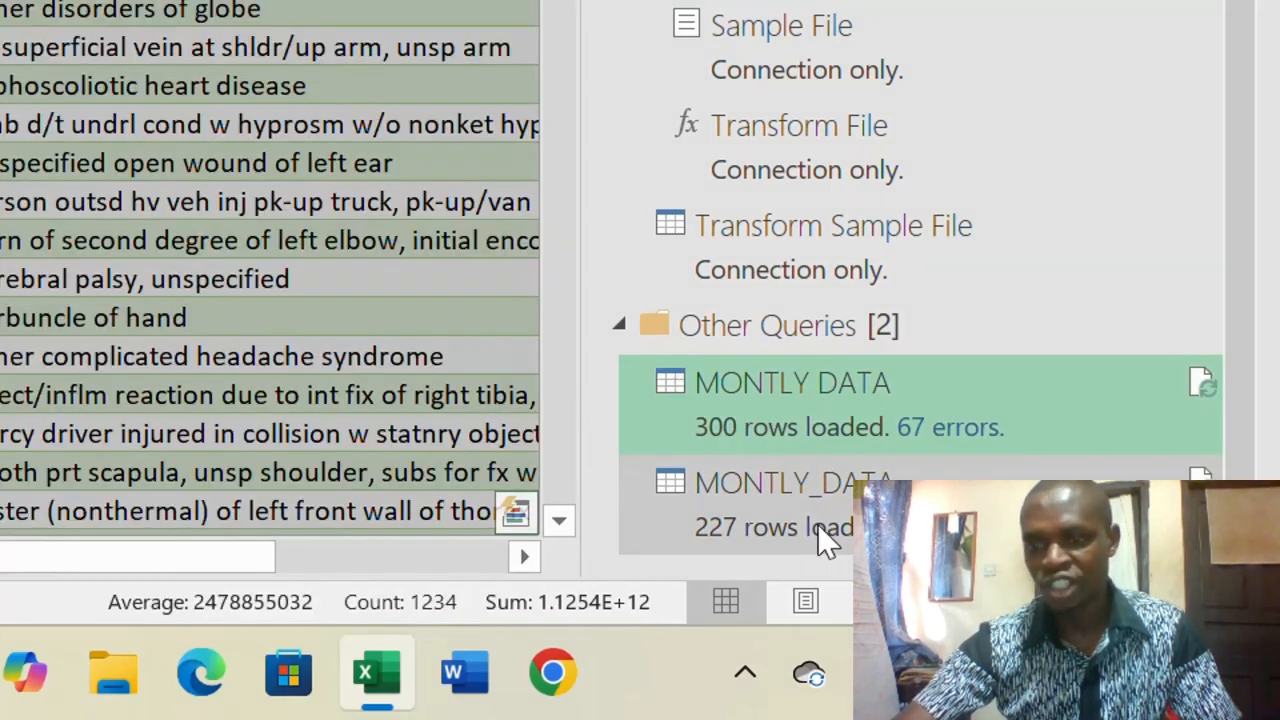
left_click(816, 496)
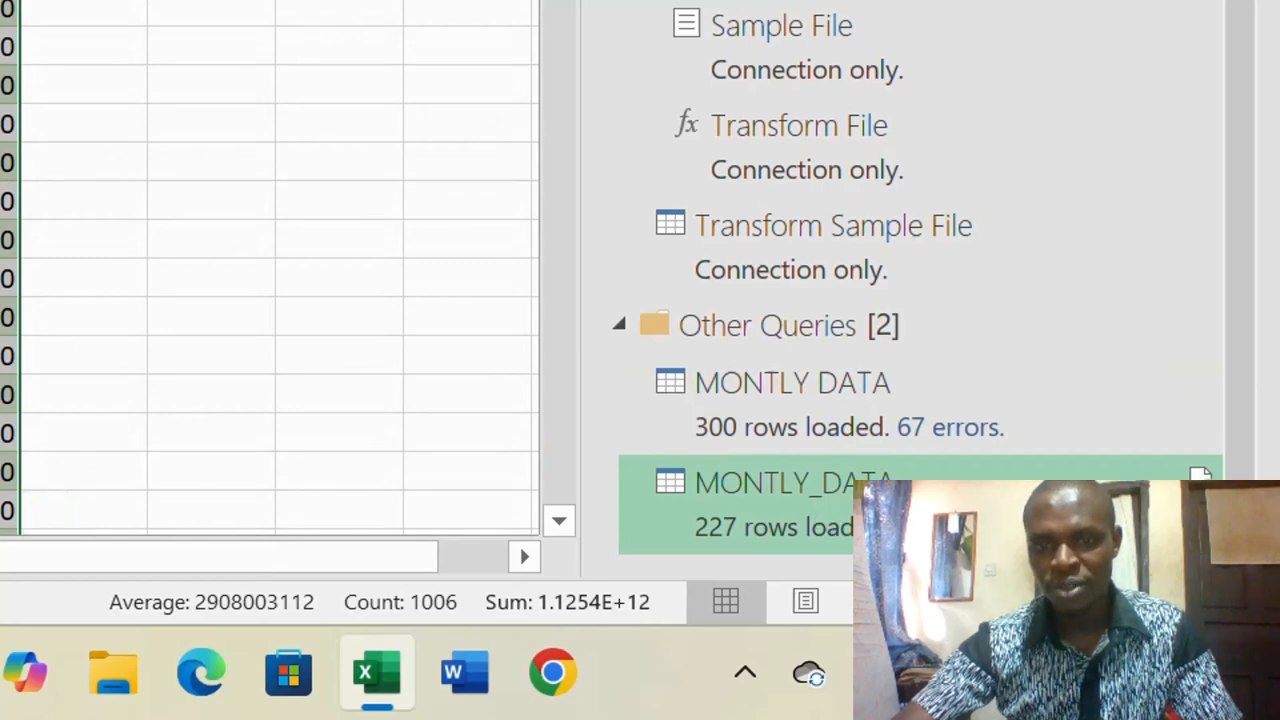
right_click(6, 240)
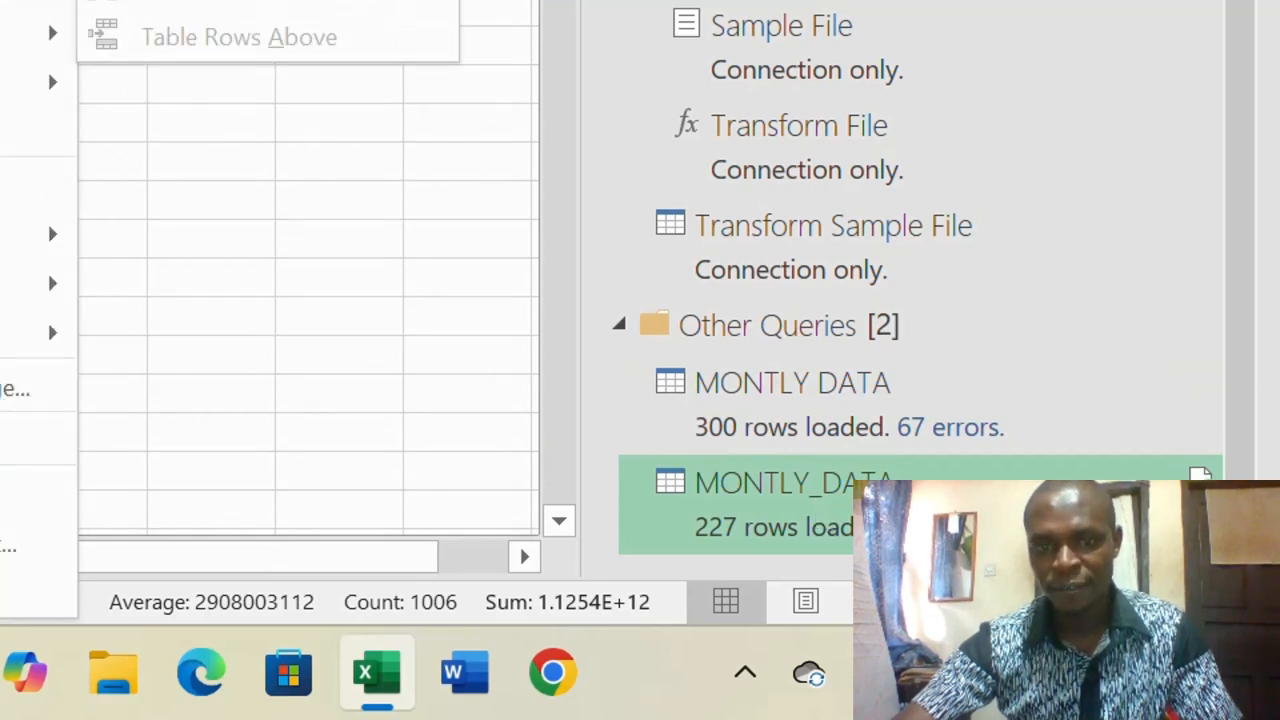
left_click(4, 3)
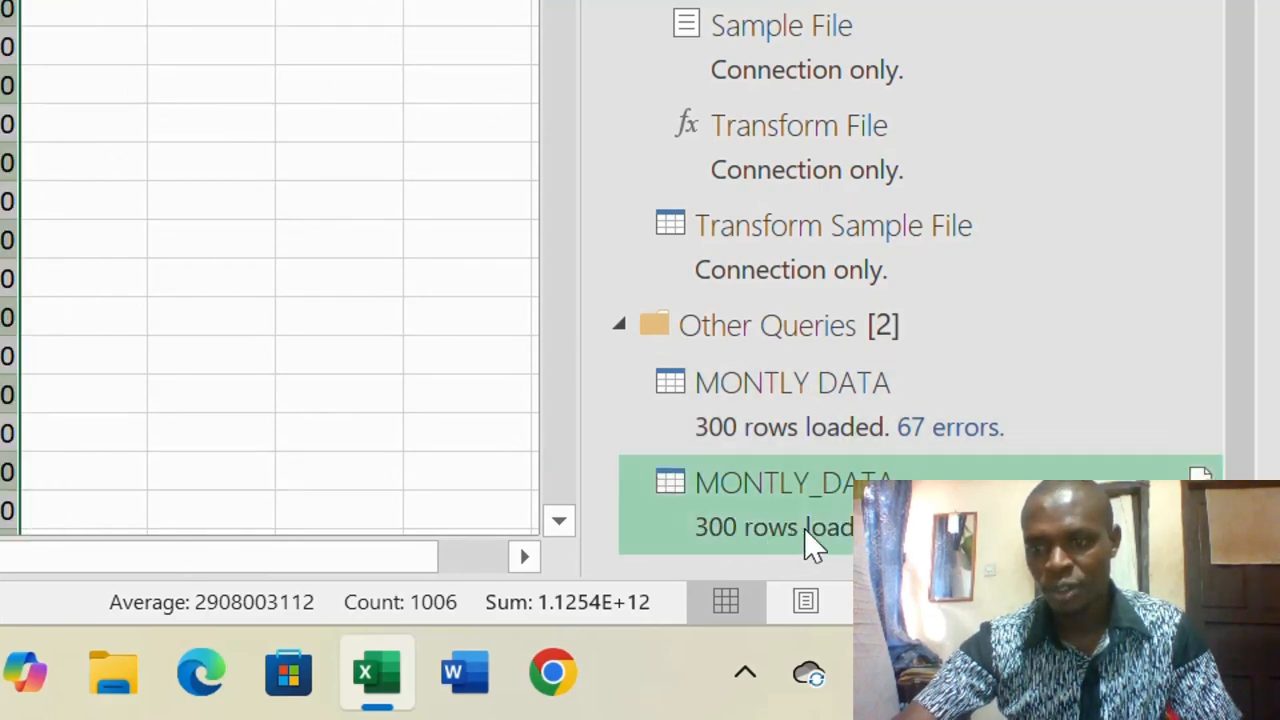
mouse_move(719, 512)
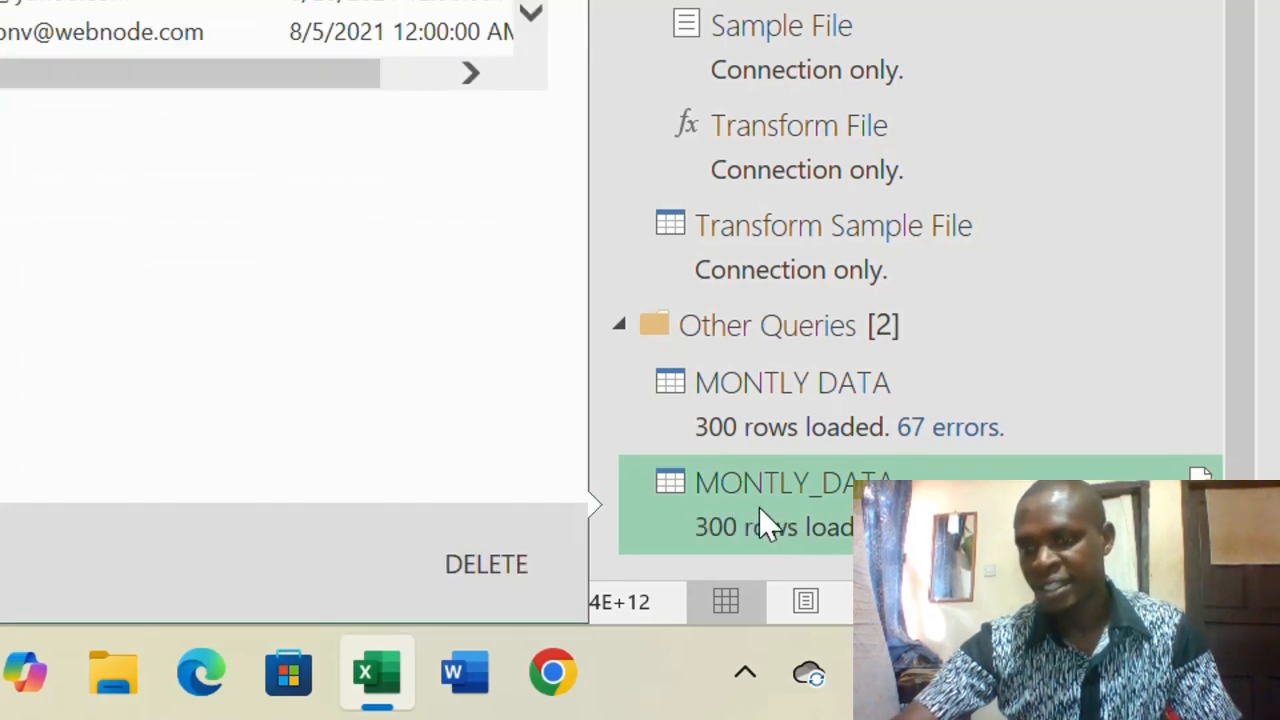